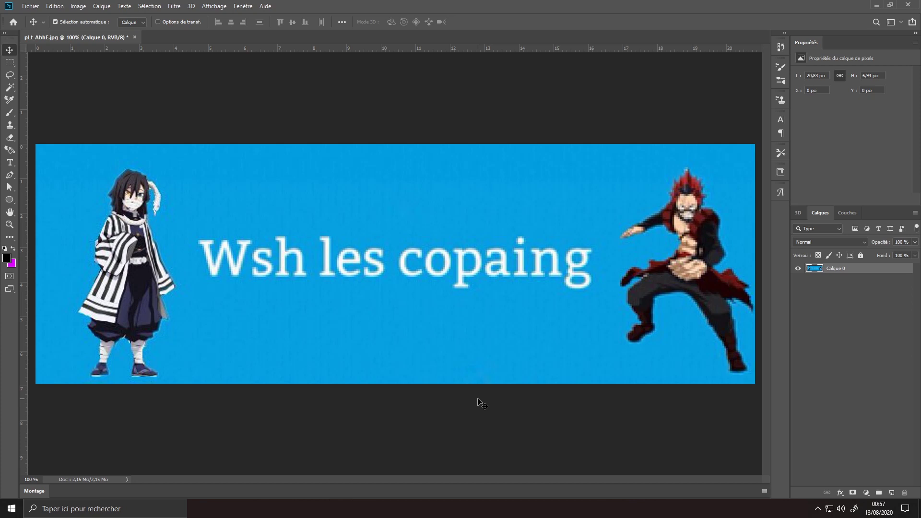
# Step: Check the original banner's pixel dimensions in the Image Size dialog and examine its layout
pyautogui.click(79, 4)
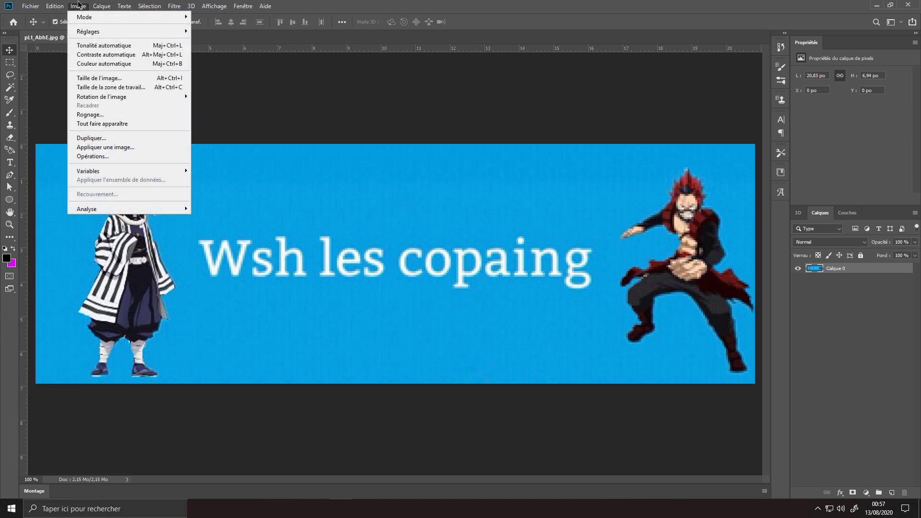
pyautogui.click(120, 78)
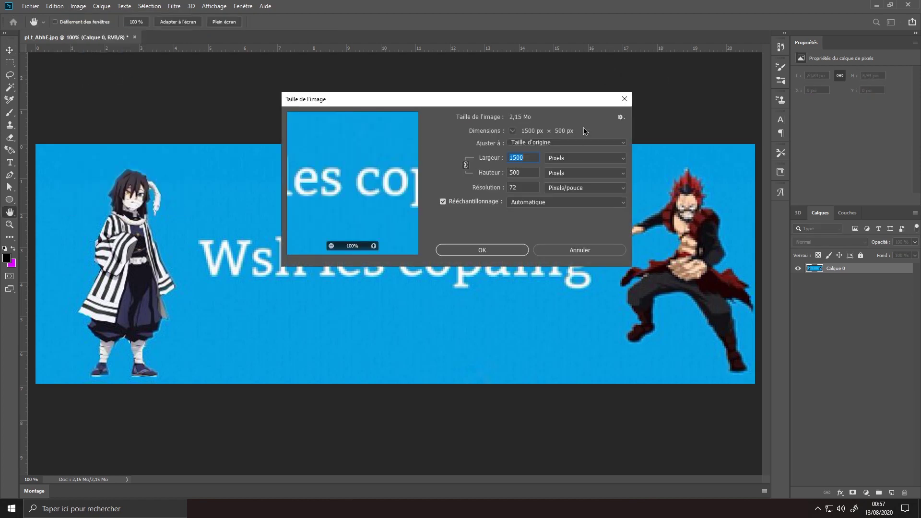
pyautogui.click(624, 99)
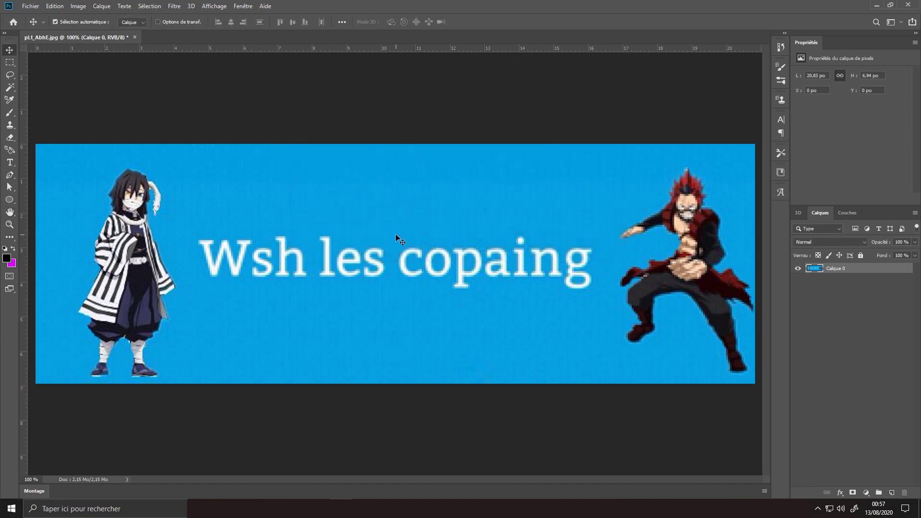
pyautogui.scroll(-1, 395, 234)
pyautogui.scroll(-1, 468, 288)
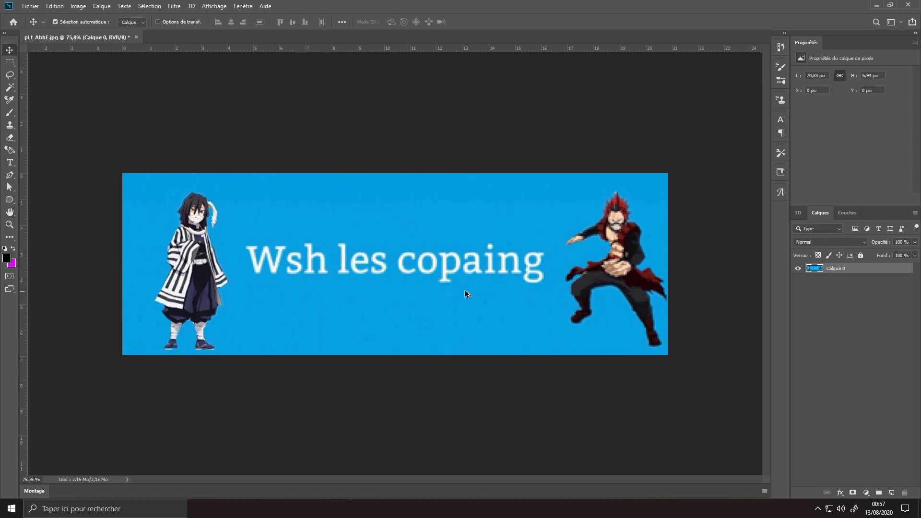
pyautogui.scroll(2, 468, 290)
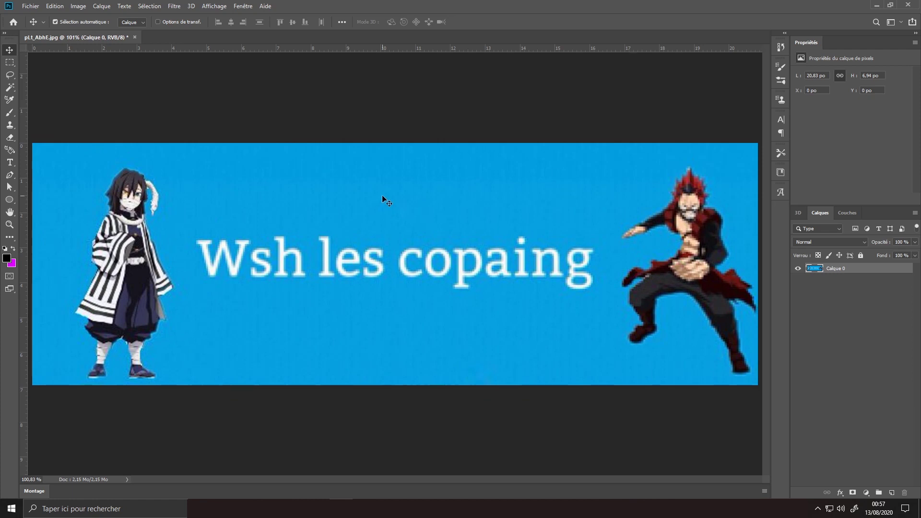
pyautogui.scroll(-1, 342, 301)
pyautogui.scroll(1, 342, 301)
pyautogui.scroll(-1, 342, 301)
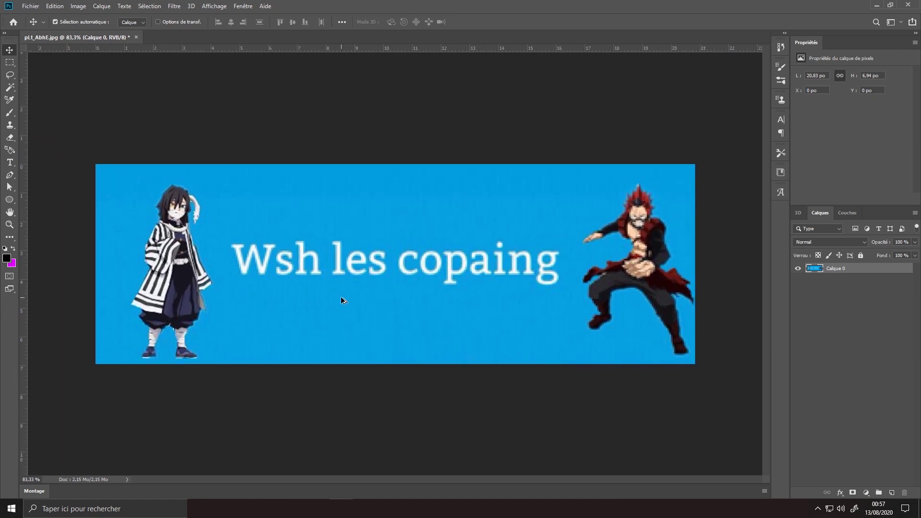
# Step: Add a black (000000) solid colour fill layer above the original banner and compare it with the artwork underneath
pyautogui.click(865, 493)
pyautogui.click(871, 321)
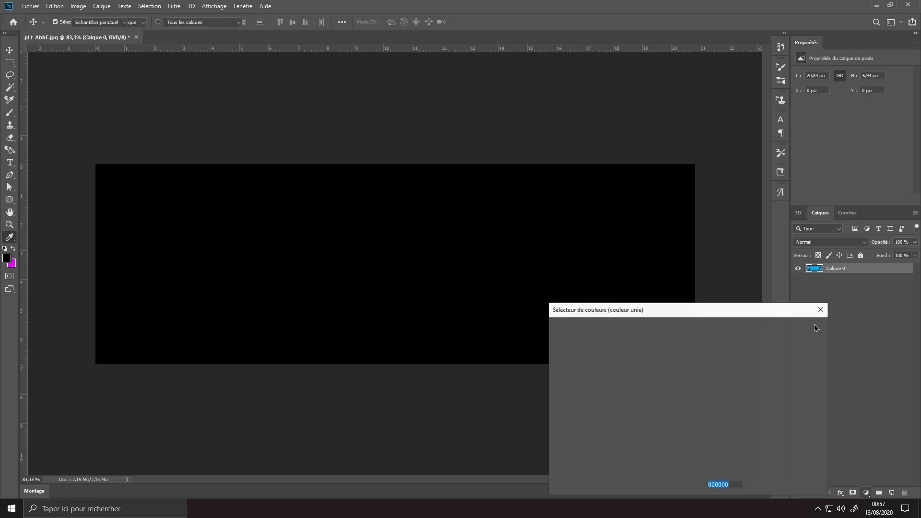
pyautogui.click(784, 329)
pyautogui.scroll(-1, 438, 250)
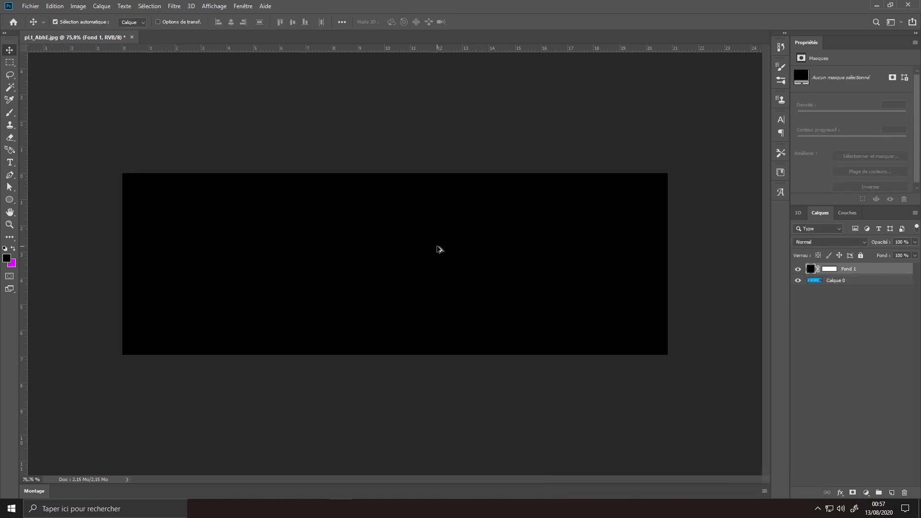
pyautogui.click(799, 269)
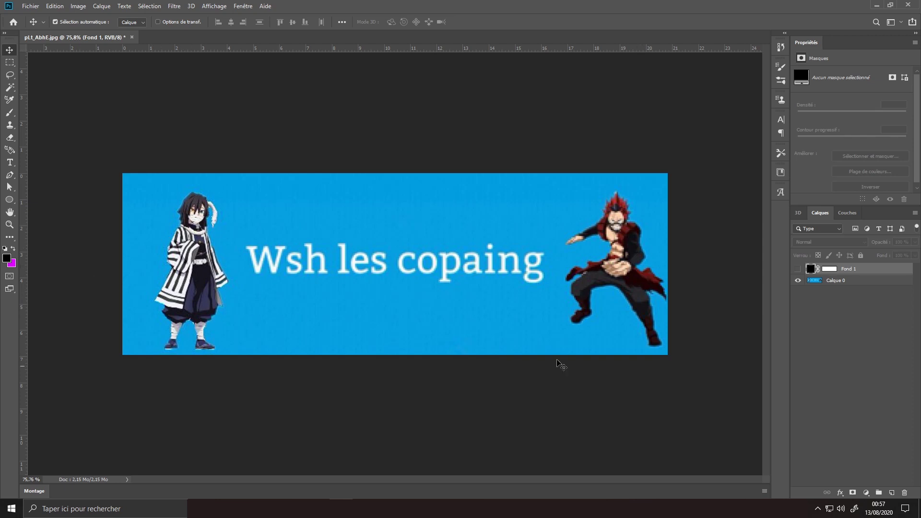
pyautogui.click(798, 269)
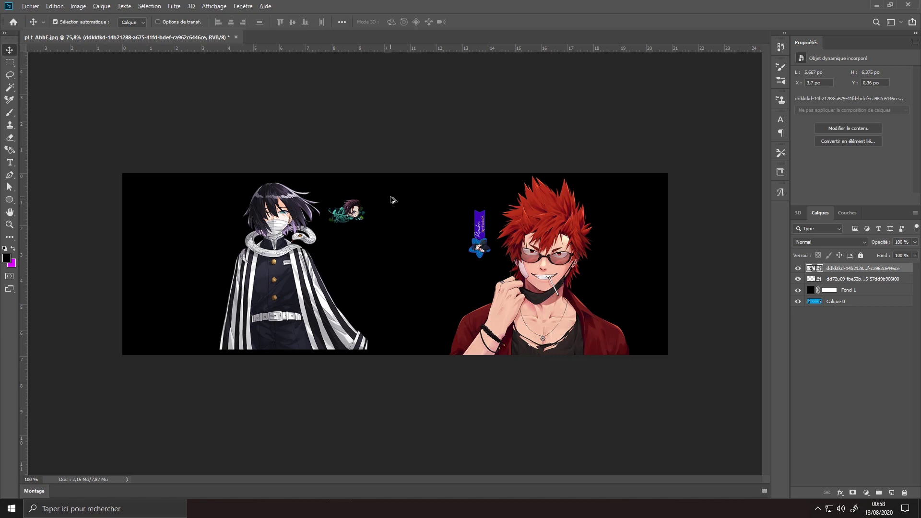
# Step: Rasterize the two character render layers so their pixels can be edited
pyautogui.scroll(3, 392, 199)
pyautogui.scroll(2, 222, 200)
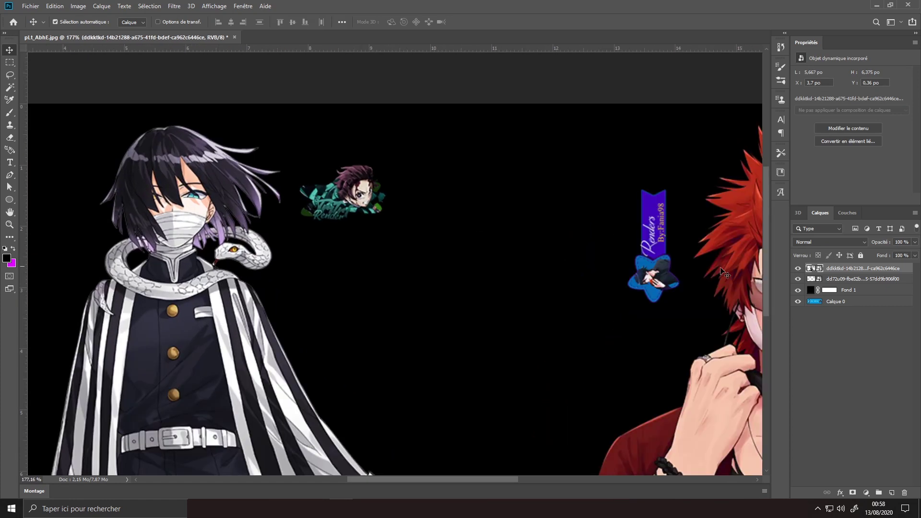
pyautogui.rightClick(886, 275)
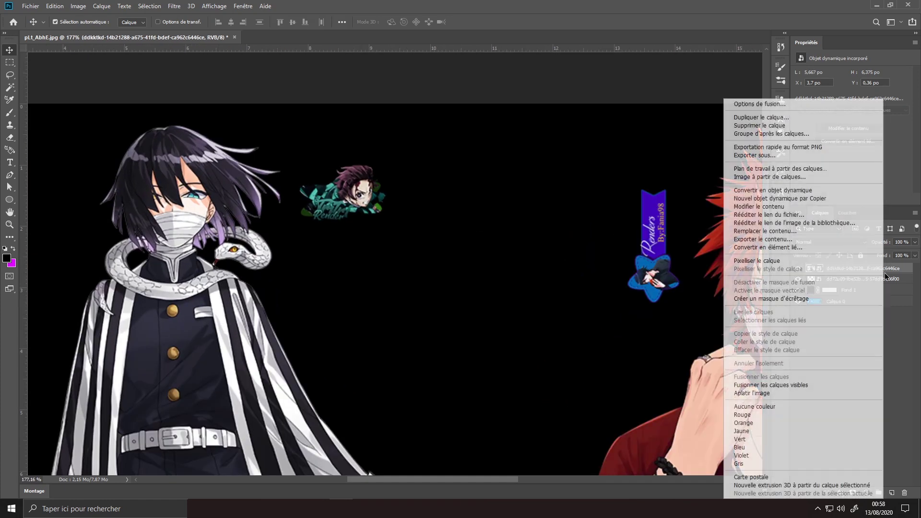
pyautogui.click(803, 264)
pyautogui.rightClick(835, 280)
pyautogui.click(778, 260)
# Step: Erase the small watermark logos beside the dark-haired and the red-haired character on their respective layers
pyautogui.click(9, 138)
pyautogui.moveTo(412, 196); pyautogui.dragTo(334, 199)
pyautogui.moveTo(303, 183); pyautogui.dragTo(364, 198)
pyautogui.click(830, 280)
pyautogui.moveTo(640, 192); pyautogui.dragTo(653, 283)
pyautogui.hotkey('ctrl', '0')
pyautogui.scroll(2, 429, 317)
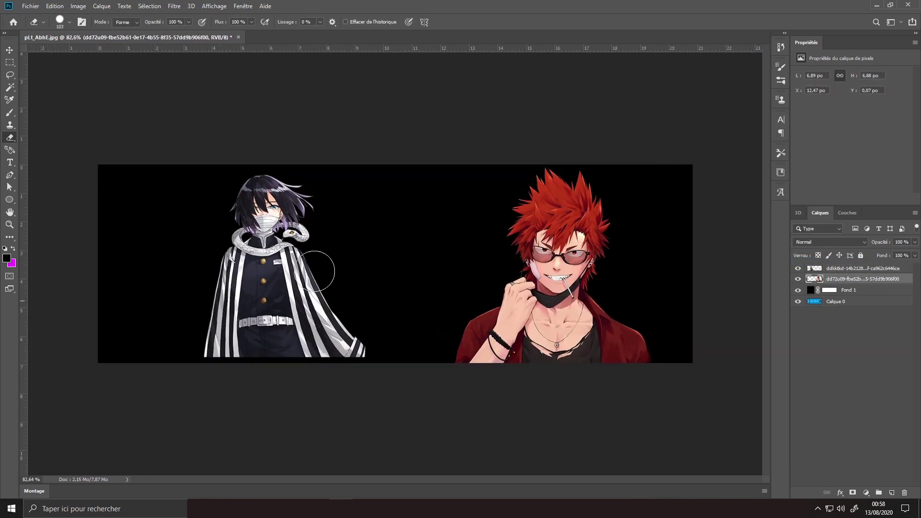
# Step: Enlarge the red-haired character to about 9.16 by 9.14 inches and position it at the banner's right end, cropped by the edge
pyautogui.click(9, 51)
pyautogui.hotkey('ctrl', 't')
pyautogui.moveTo(553, 166); pyautogui.dragTo(553, 102)
pyautogui.moveTo(550, 183); pyautogui.dragTo(566, 211)
pyautogui.press('Return')
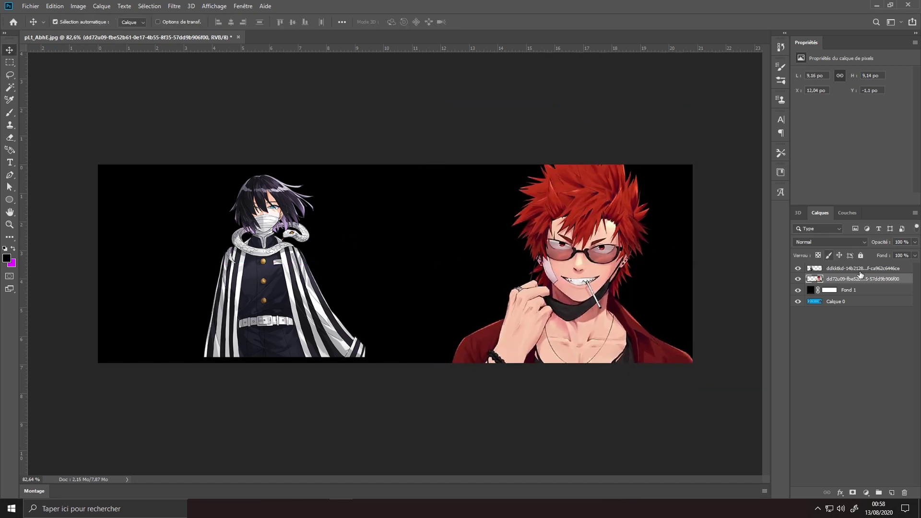
# Step: Enlarge the dark-haired character to about 10.53 by 11.85 inches and position it at the banner's left end
pyautogui.click(868, 270)
pyautogui.hotkey('ctrl', 't')
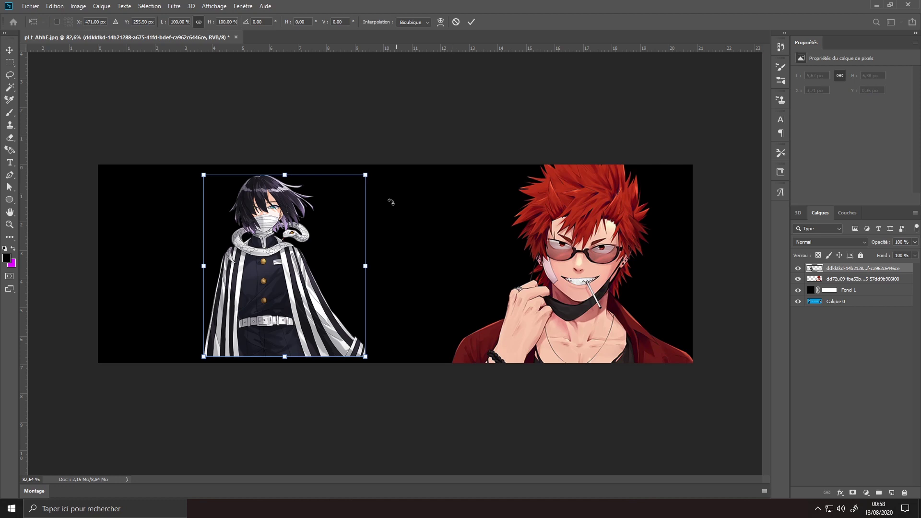
pyautogui.moveTo(365, 266); pyautogui.dragTo(504, 263)
pyautogui.moveTo(321, 240); pyautogui.dragTo(202, 302)
pyautogui.press('Return')
# Step: Add a white text layer reading "WSH LES COUPAING" between the two characters
pyautogui.hotkey('ctrl', 'shift', 'alt', 'n')
pyautogui.press('t')
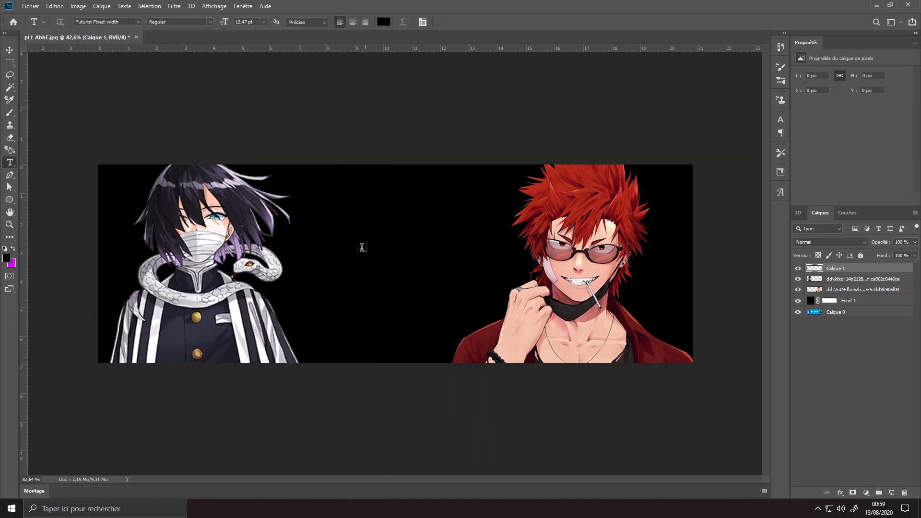
pyautogui.click(350, 255)
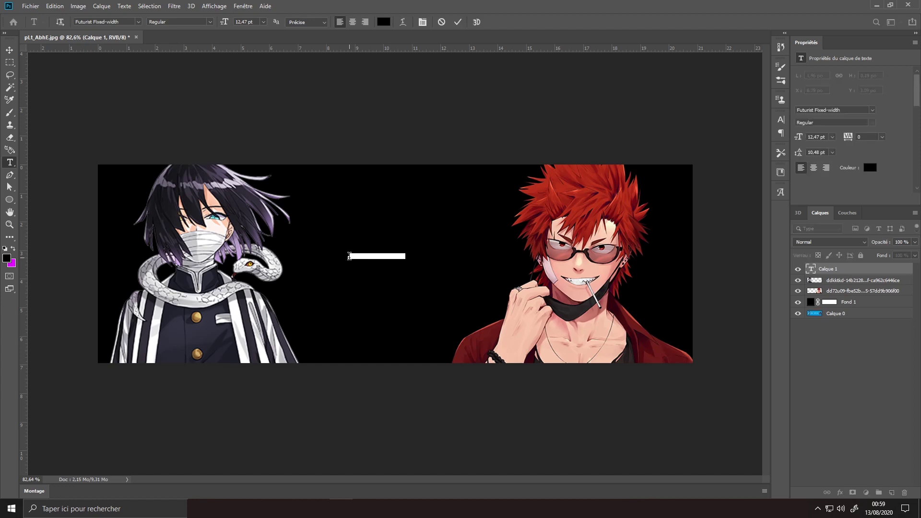
pyautogui.write('a')
pyautogui.hotkey('ctrl', 'Return')
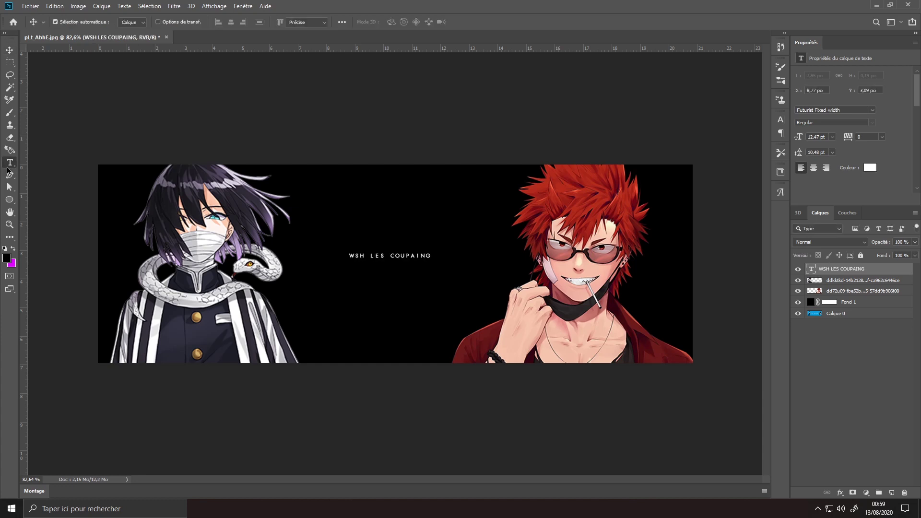
# Step: Change the font of the "WSH LES COUPAING" text to ROBO
pyautogui.moveTo(430, 255); pyautogui.dragTo(314, 247)
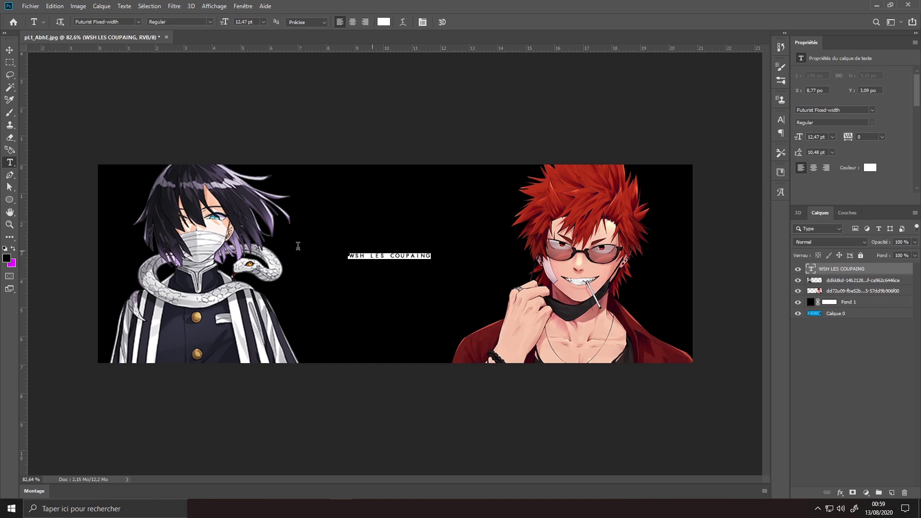
pyautogui.click(121, 22)
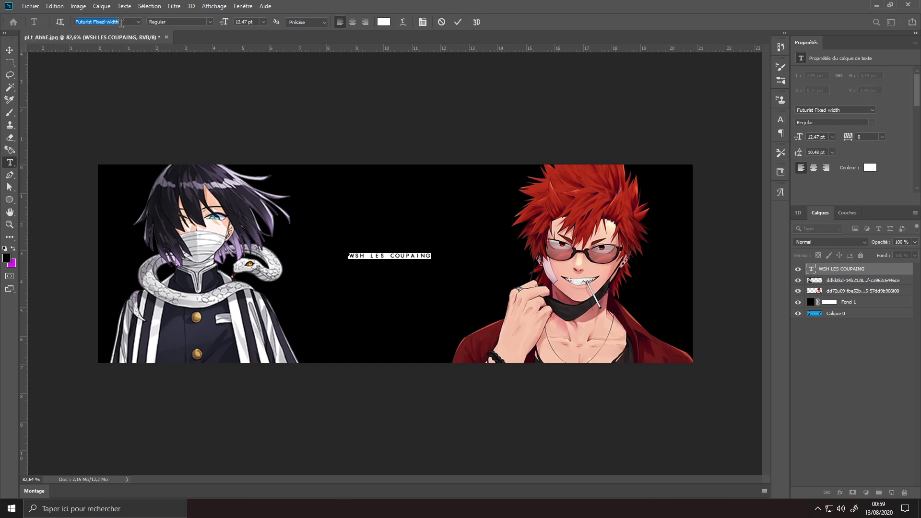
pyautogui.click(139, 22)
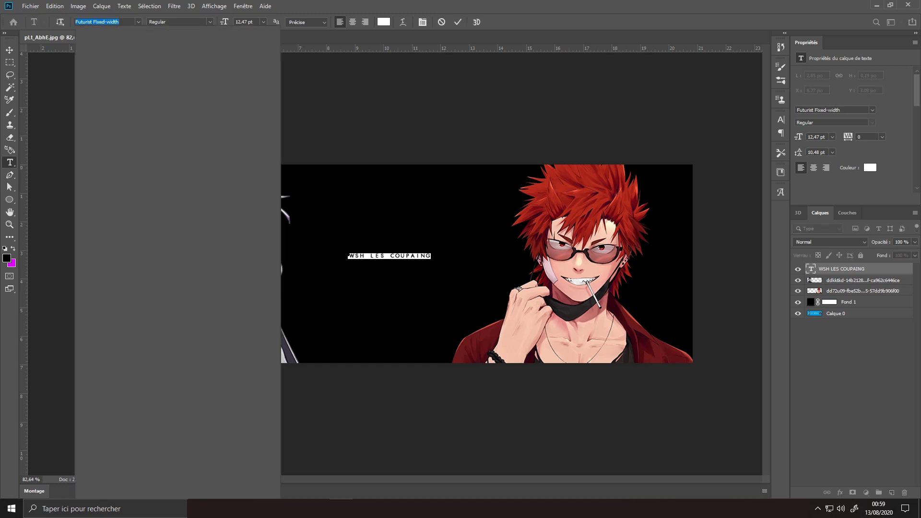
pyautogui.write('ROBO')
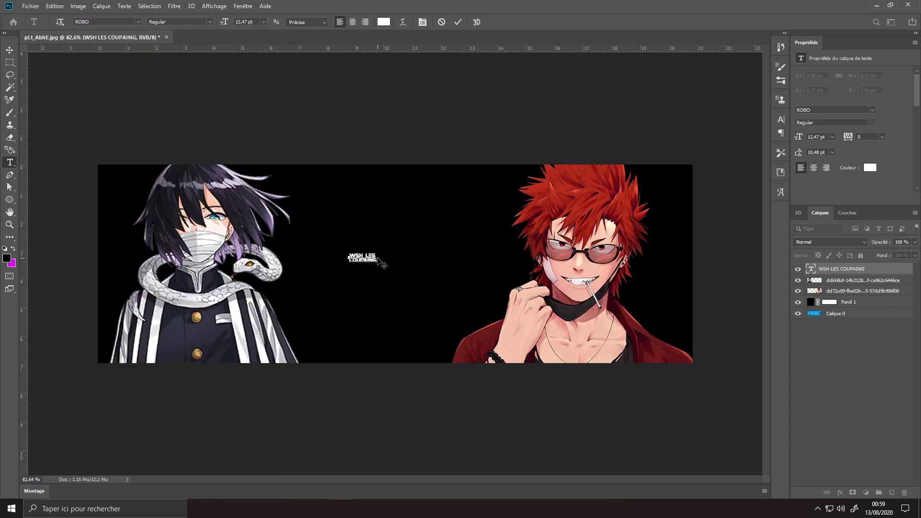
# Step: Scale the two-line title up to about 128 pt so it fills the space between the characters
pyautogui.click(9, 50)
pyautogui.hotkey('ctrl', 't')
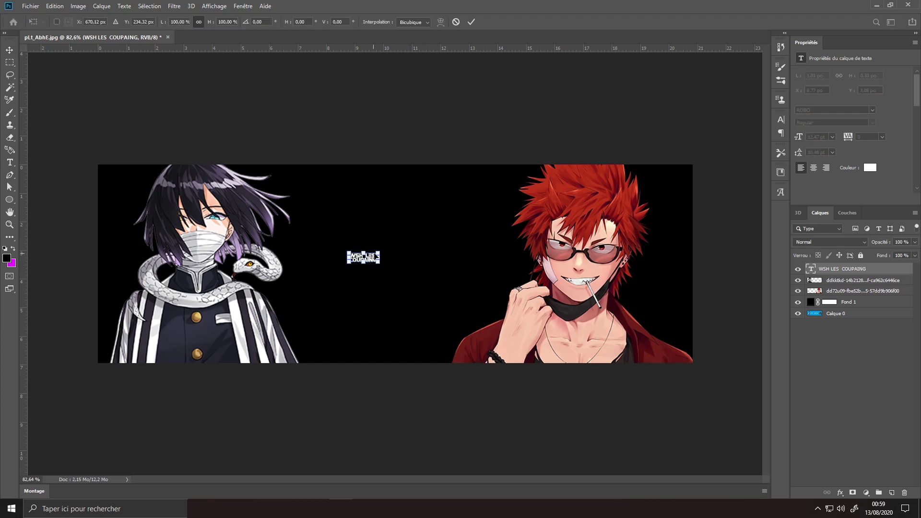
pyautogui.moveTo(384, 252); pyautogui.dragTo(478, 253)
pyautogui.press('Return')
# Step: Place the text layer beneath both character layers and shift the two characters outward towards the banner's ends
pyautogui.moveTo(843, 269); pyautogui.dragTo(835, 295)
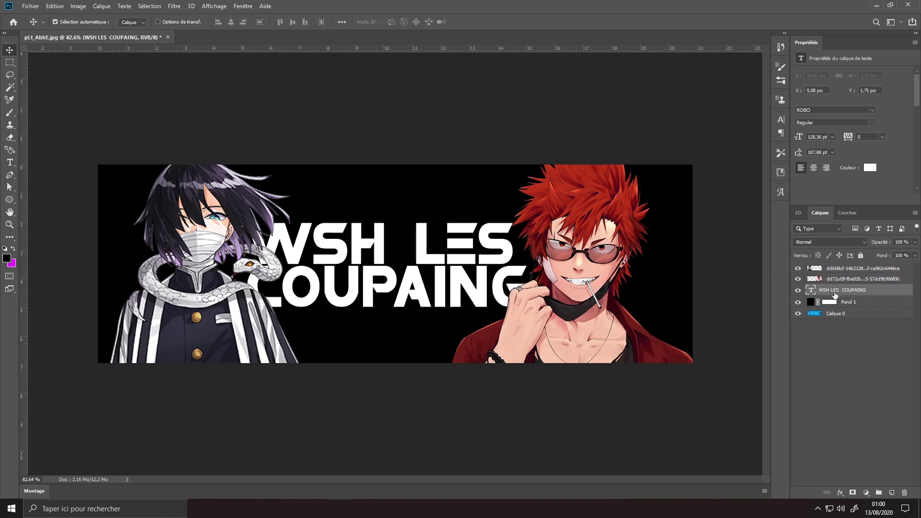
pyautogui.click(843, 272)
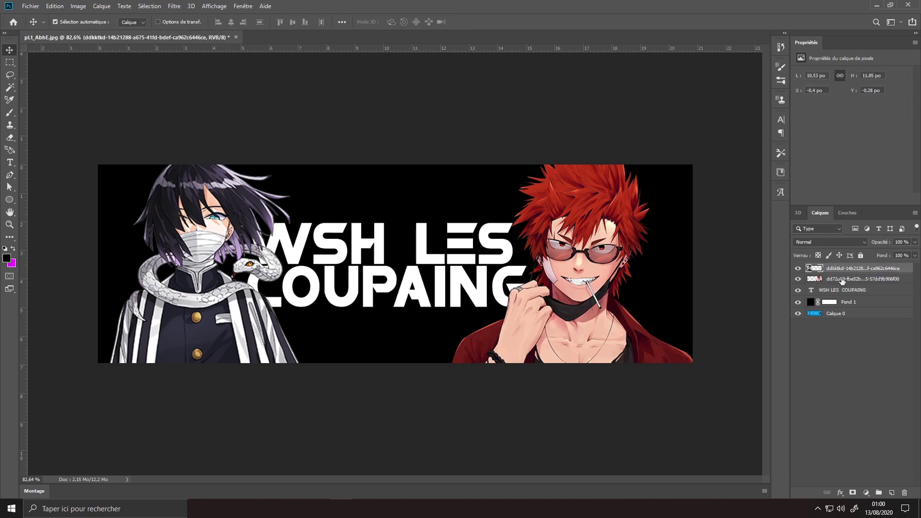
pyautogui.moveTo(438, 387); pyautogui.dragTo(418, 389)
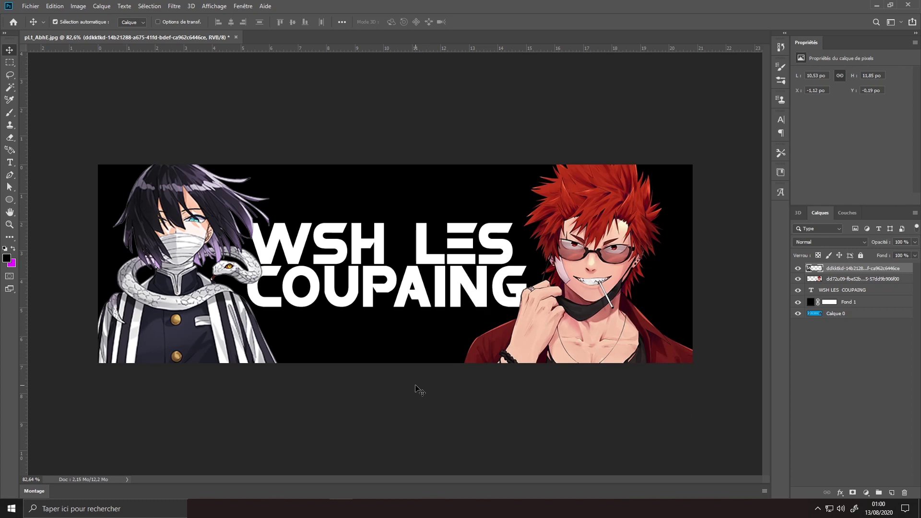
# Step: Place the cloudy sky image above the black fill layer and lower its opacity to 11%
pyautogui.click(841, 303)
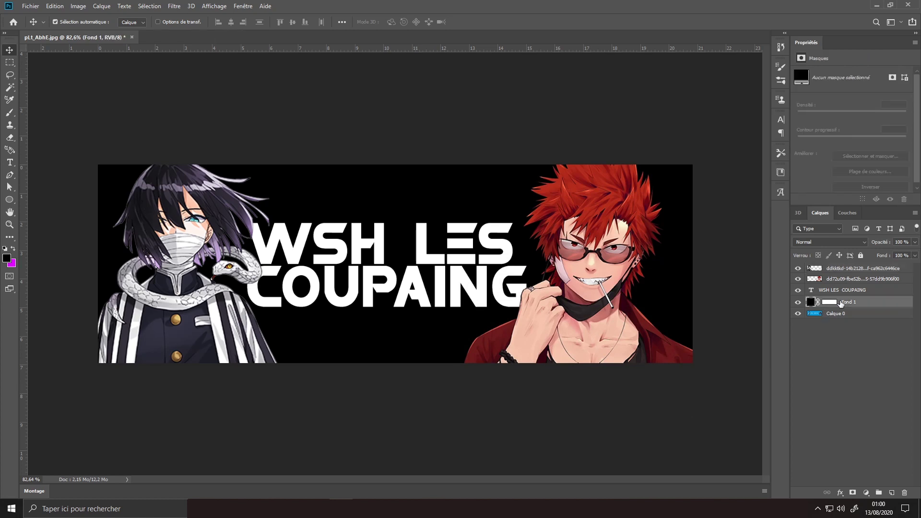
pyautogui.click(29, 5)
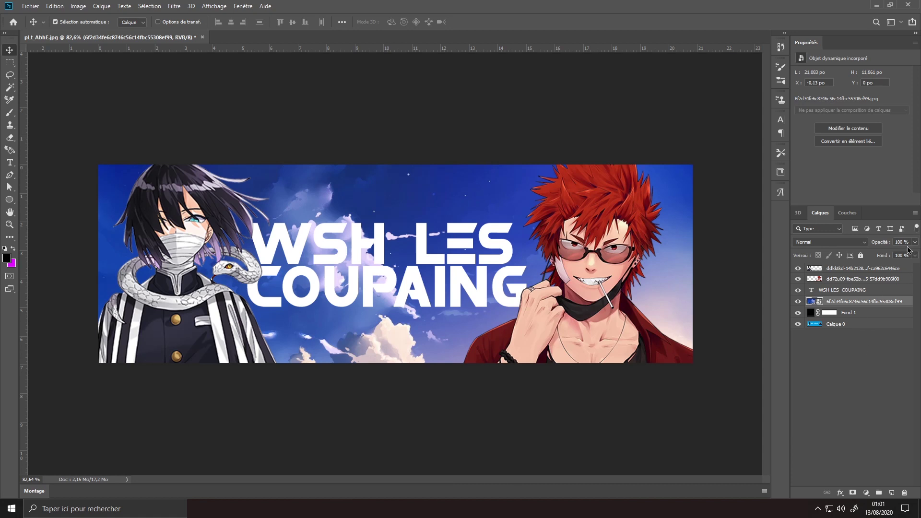
pyautogui.click(915, 242)
pyautogui.moveTo(915, 253); pyautogui.dragTo(877, 256)
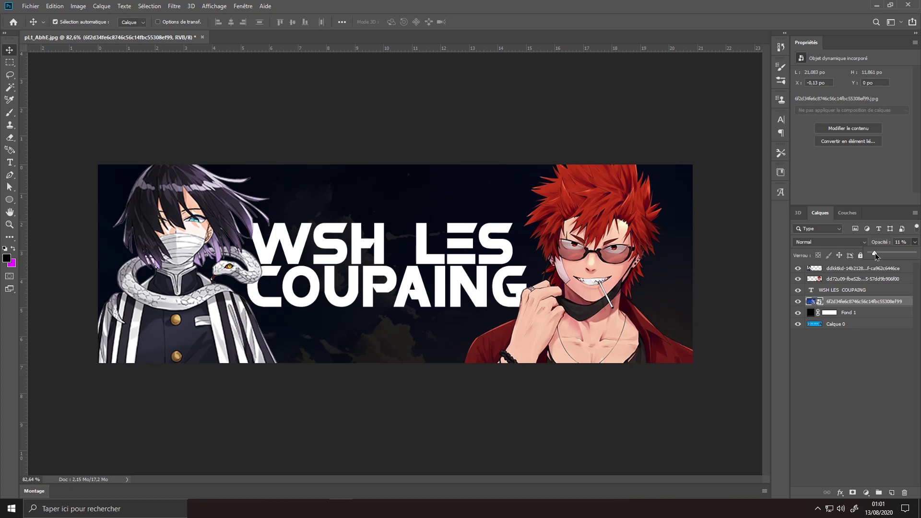
# Step: Apply a reversed linear Gradient Overlay to the title using the black-to-white preset at an angle of -90°
pyautogui.click(8, 48)
pyautogui.click(896, 291)
pyautogui.doubleClick(898, 291)
pyautogui.click(541, 208)
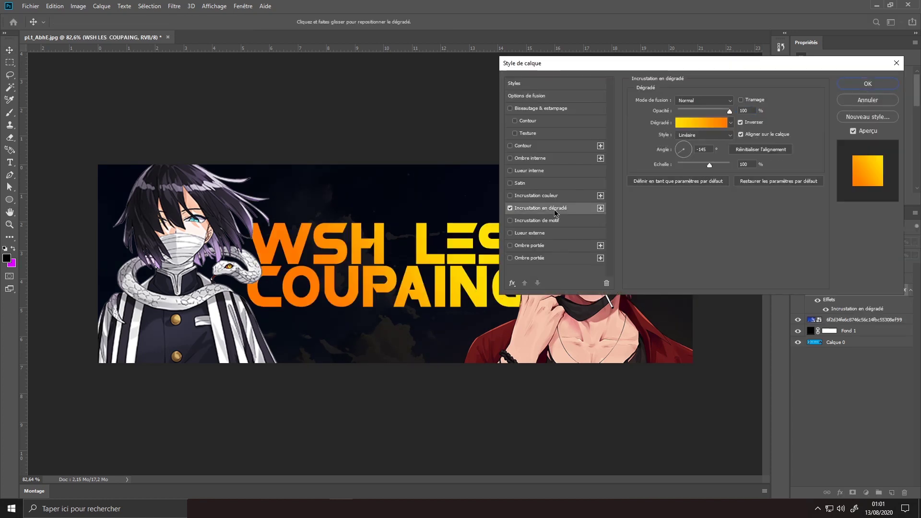
pyautogui.click(700, 123)
pyautogui.click(720, 208)
pyautogui.click(878, 198)
pyautogui.moveTo(709, 151); pyautogui.dragTo(720, 151)
# Step: Lighten the black stop of the title's overlay gradient to grey
pyautogui.click(701, 122)
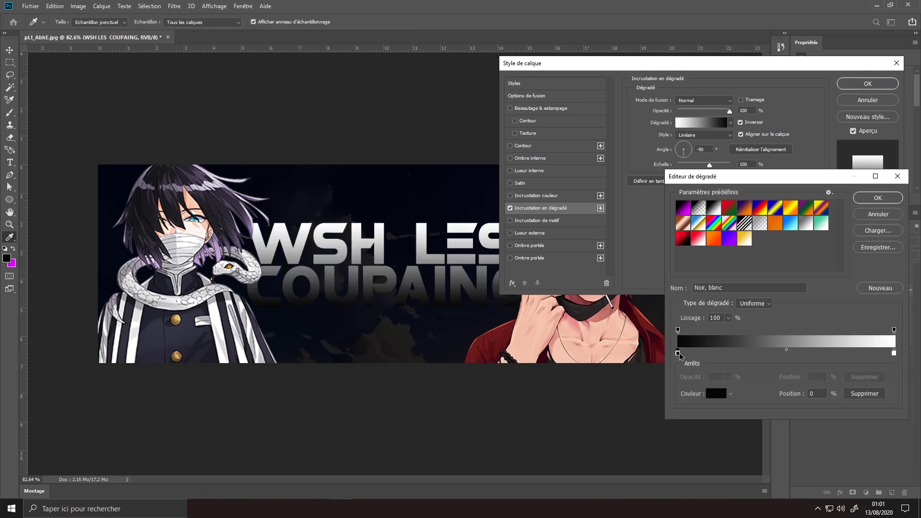
pyautogui.doubleClick(678, 354)
pyautogui.click(784, 335)
pyautogui.click(886, 201)
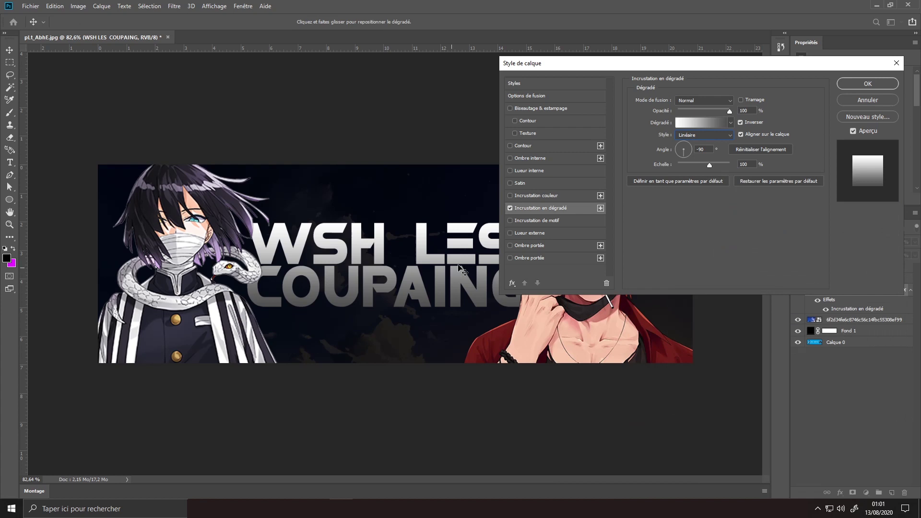
# Step: Add a white Inner Glow to the title with Normal blending, 13 px size and 53% range, and apply the layer style
pyautogui.click(545, 171)
pyautogui.moveTo(685, 199); pyautogui.dragTo(683, 199)
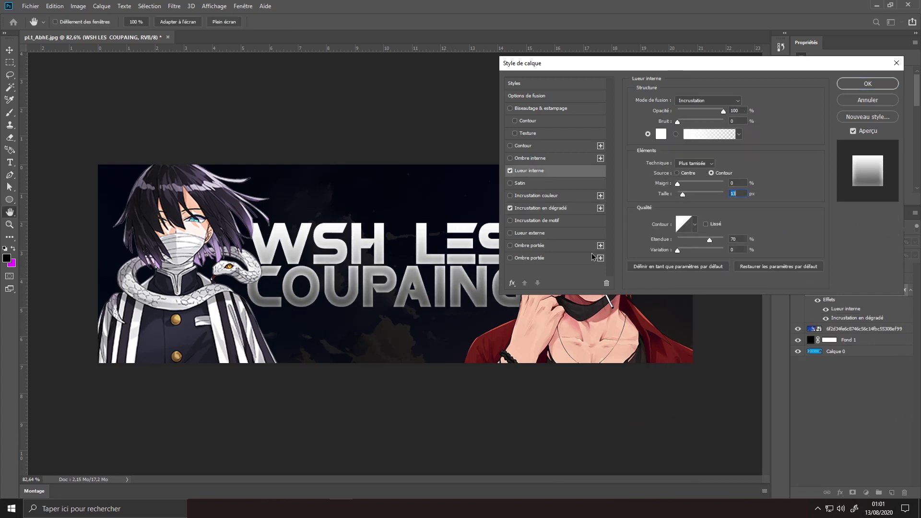
pyautogui.click(707, 100)
pyautogui.click(691, 110)
pyautogui.moveTo(710, 239); pyautogui.dragTo(701, 243)
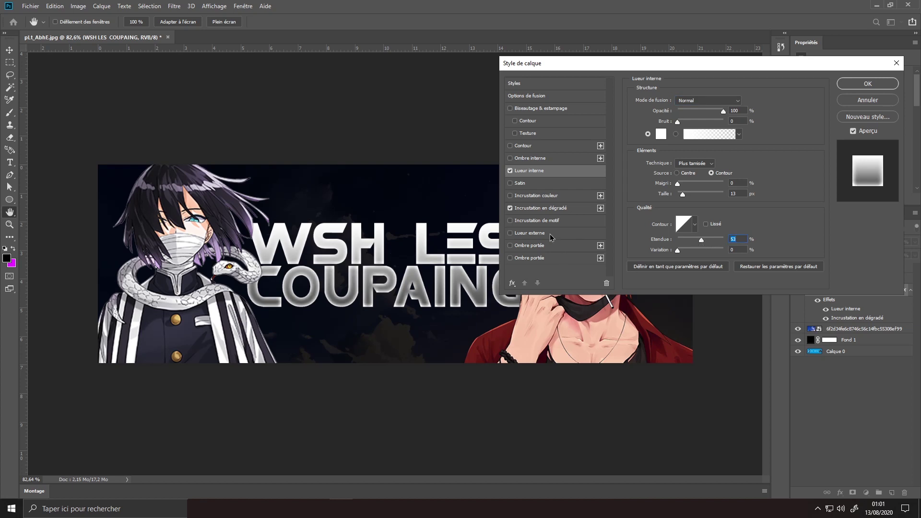
pyautogui.click(854, 84)
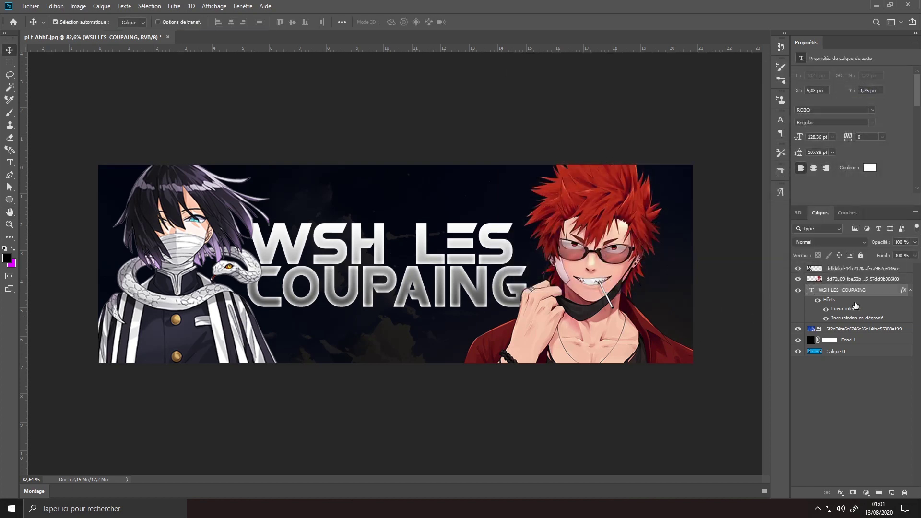
# Step: Duplicate the styled title layer, hide the original, and rasterize both the text and the layer style of the copy
pyautogui.hotkey('ctrl', 'j')
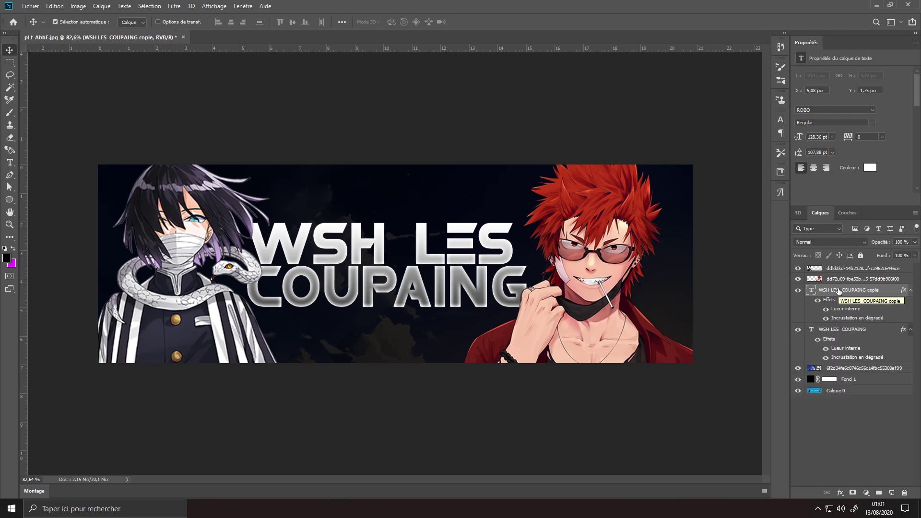
pyautogui.click(798, 330)
pyautogui.rightClick(842, 293)
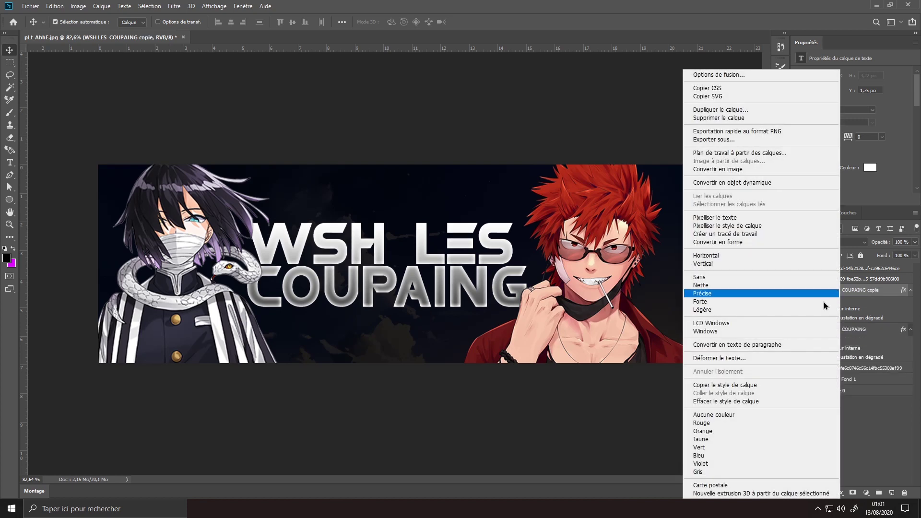
pyautogui.click(749, 218)
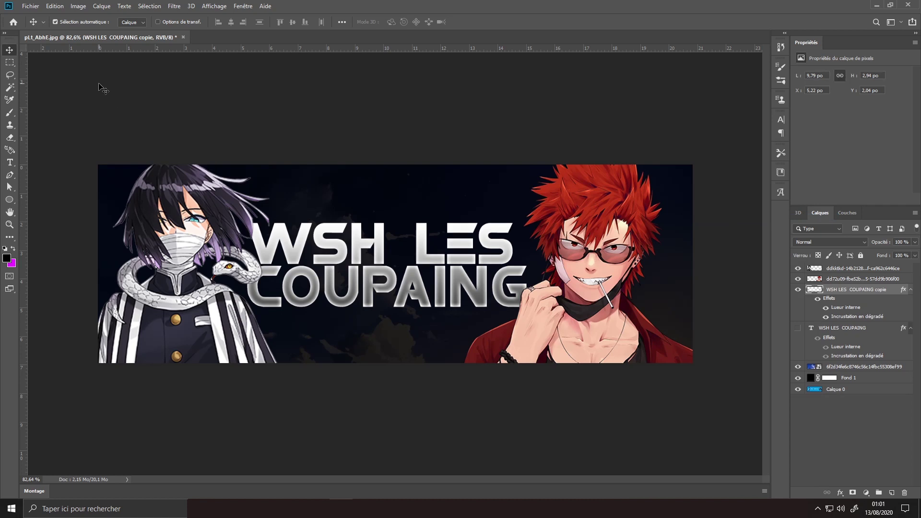
pyautogui.rightClick(852, 290)
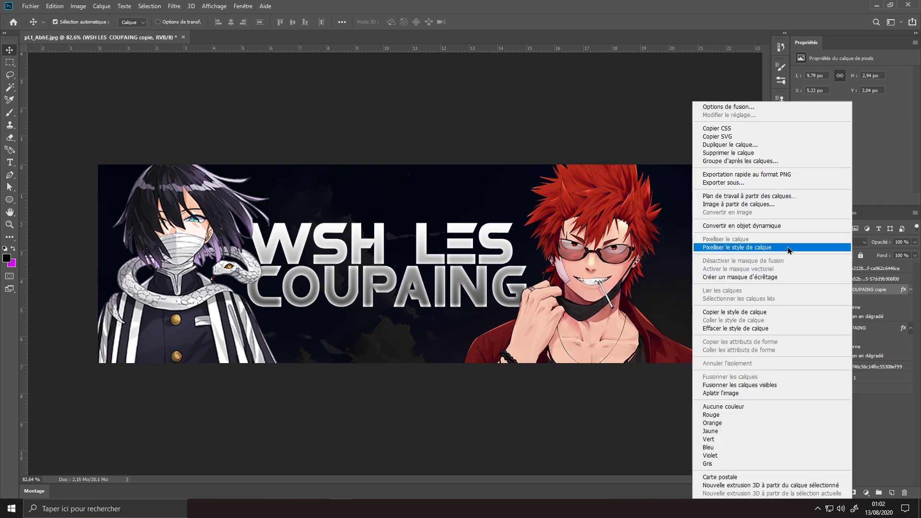
pyautogui.click(737, 247)
# Step: Place the "Texture pour le fond" image over the title copy, scale it to cover the text, and blend it as a clipping mask
pyautogui.click(30, 6)
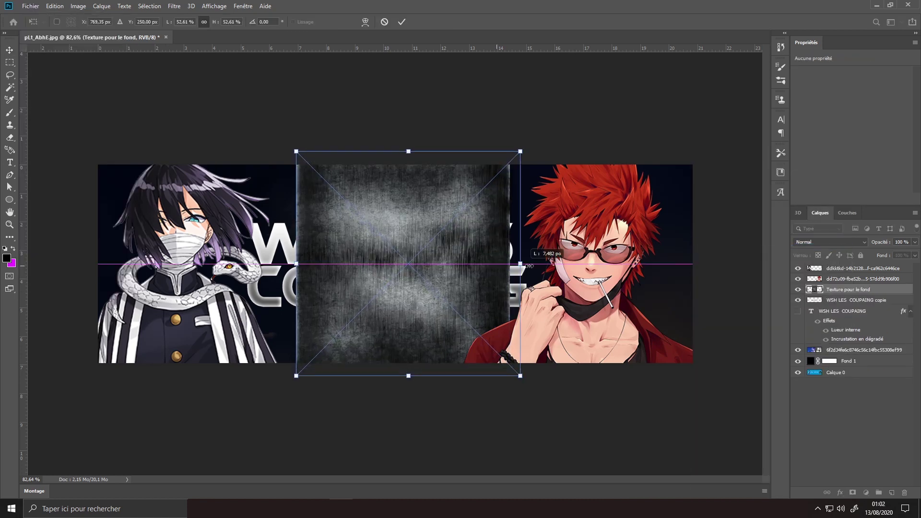
pyautogui.moveTo(533, 273)
pyautogui.mouseDown()
pyautogui.moveTo(489, 280)
pyautogui.moveTo(537, 269)
pyautogui.mouseUp()
pyautogui.press('Return')
pyautogui.click(830, 242)
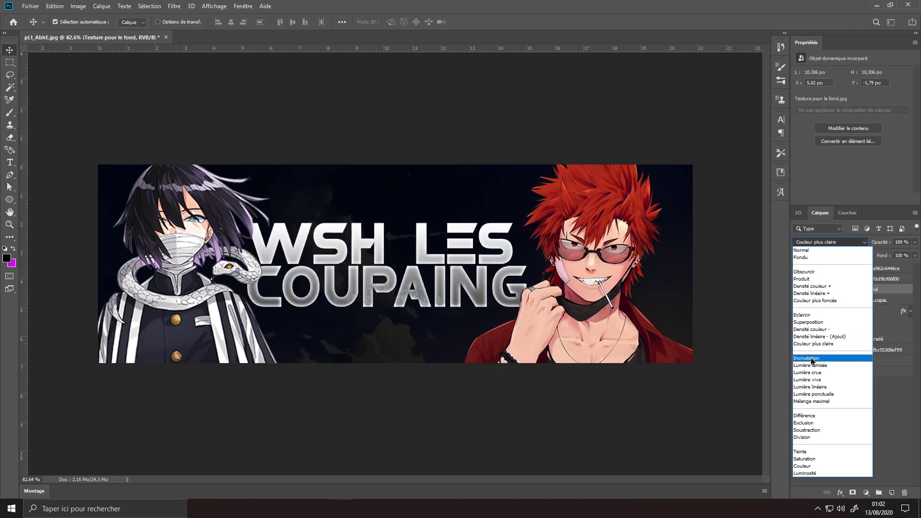
pyautogui.press('Escape')
# Step: Add a black Outer Glow to the title copy with Normal blending, 100% opacity, about 29 px size and 78% range
pyautogui.click(896, 301)
pyautogui.doubleClick(896, 305)
pyautogui.click(530, 233)
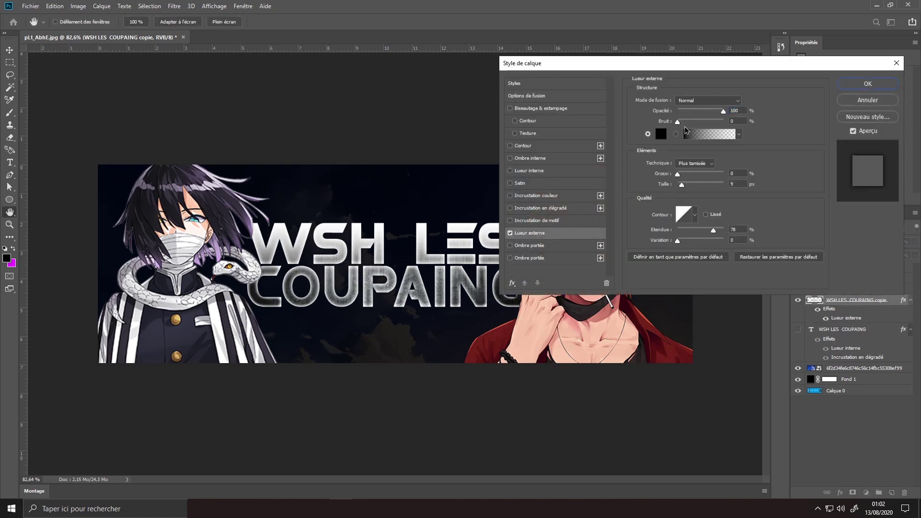
pyautogui.moveTo(684, 185); pyautogui.dragTo(689, 187)
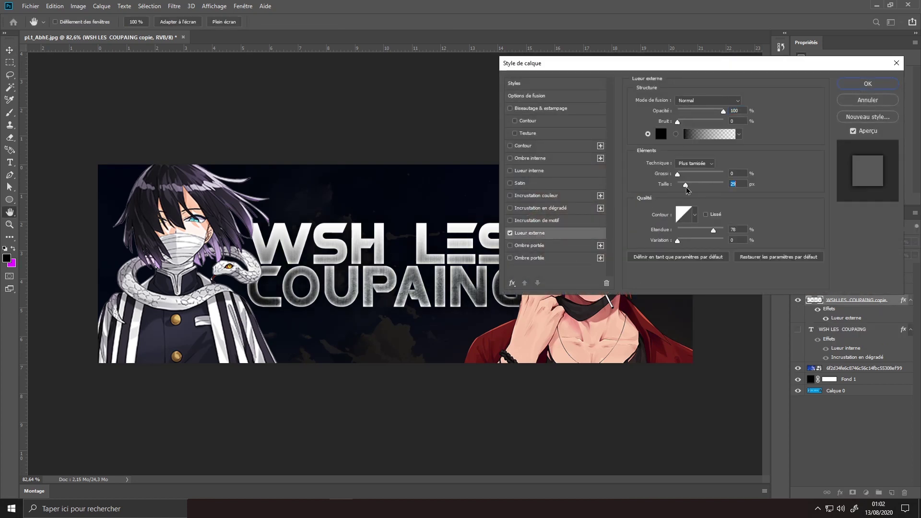
# Step: Add a black Drop Shadow to the title copy at 100% opacity and 14 px distance, and apply the layer style
pyautogui.click(552, 246)
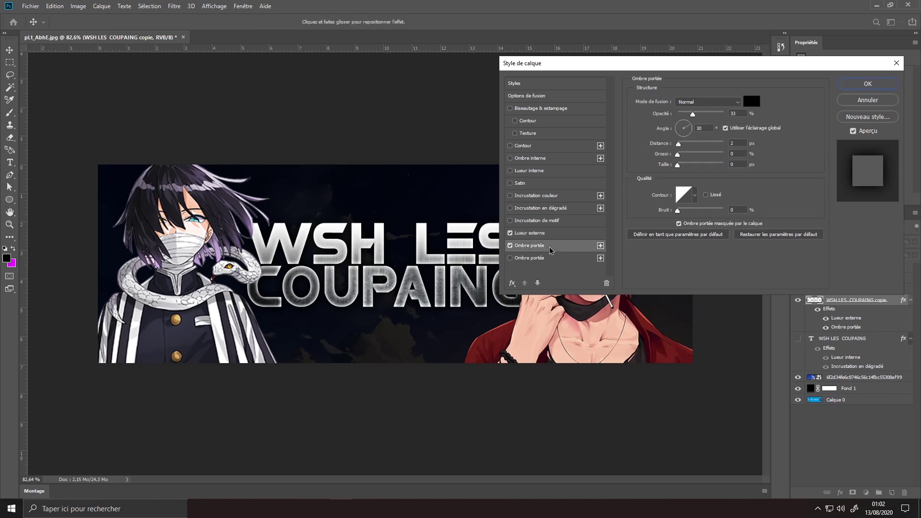
pyautogui.moveTo(694, 115); pyautogui.dragTo(755, 125)
pyautogui.moveTo(679, 144); pyautogui.dragTo(684, 145)
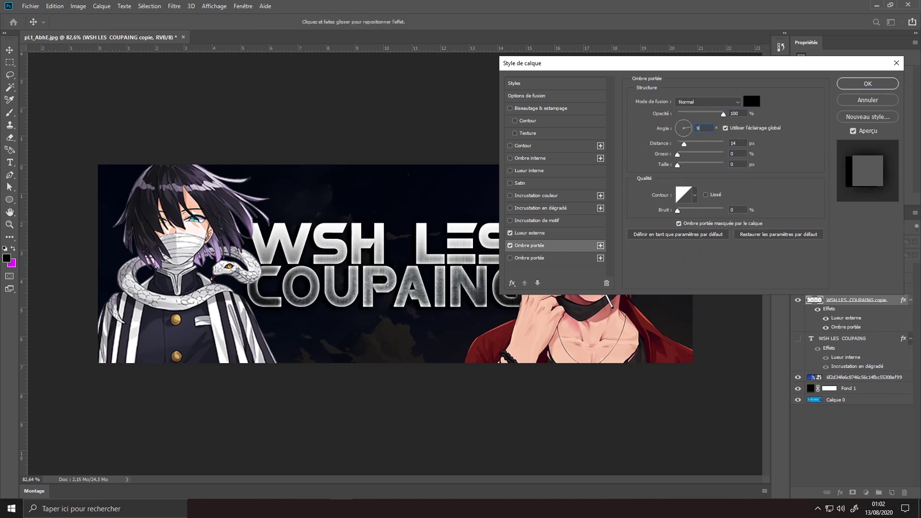
pyautogui.press('Return')
# Step: Create a new layer above the texture and sample red #b42a1d from the red-haired character's hair as the brush colour
pyautogui.click(866, 289)
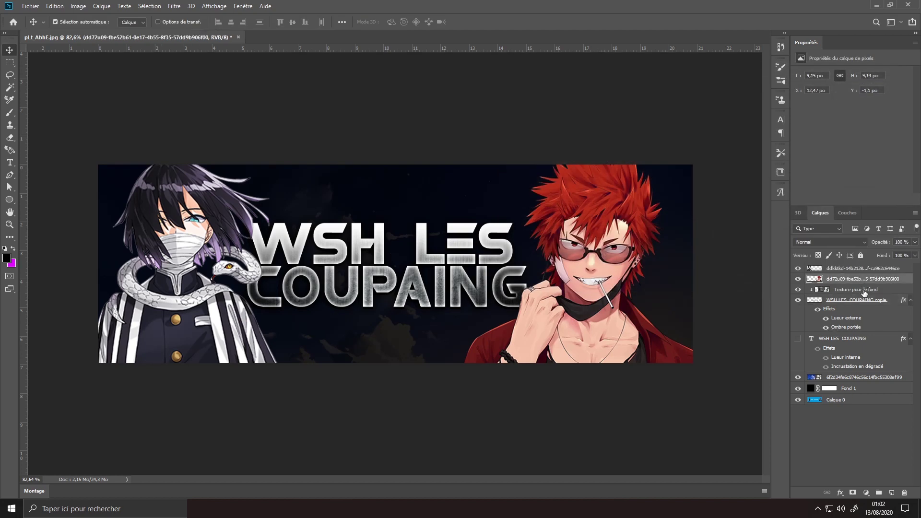
pyautogui.click(891, 492)
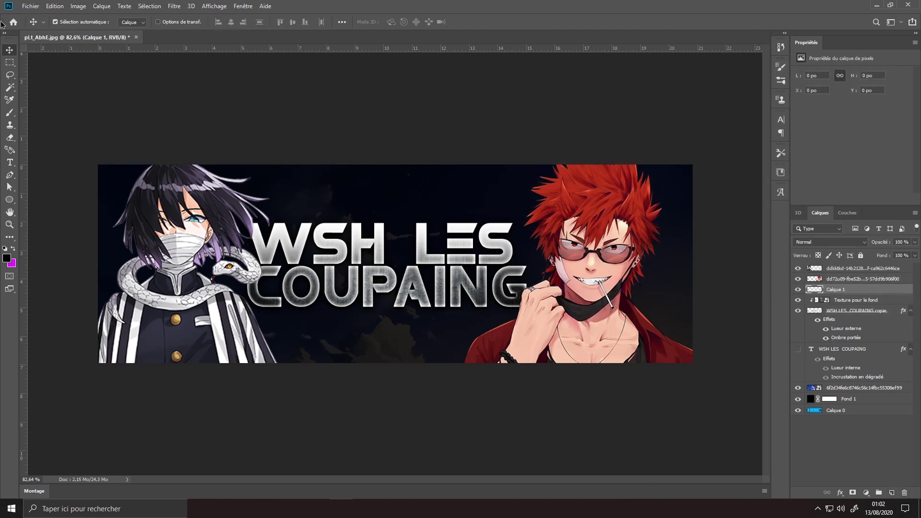
pyautogui.click(10, 112)
pyautogui.click(6, 259)
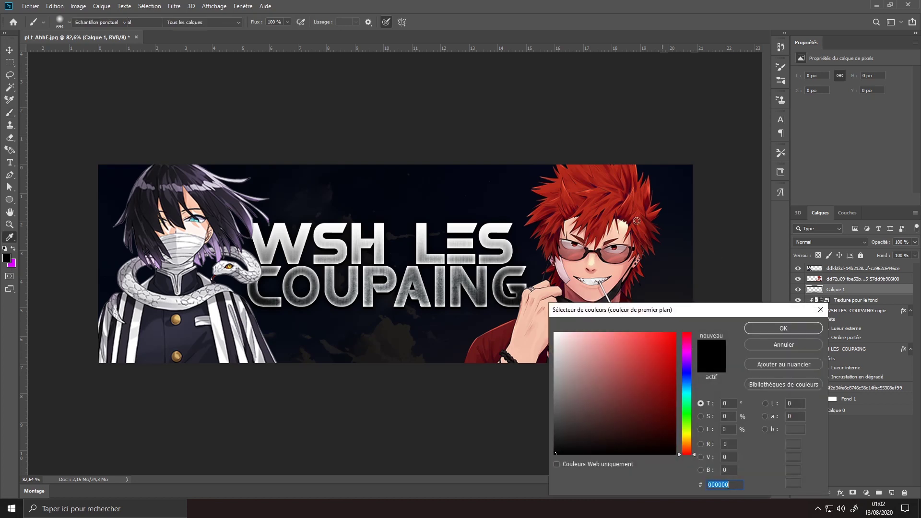
pyautogui.click(575, 190)
pyautogui.click(751, 330)
pyautogui.press('b')
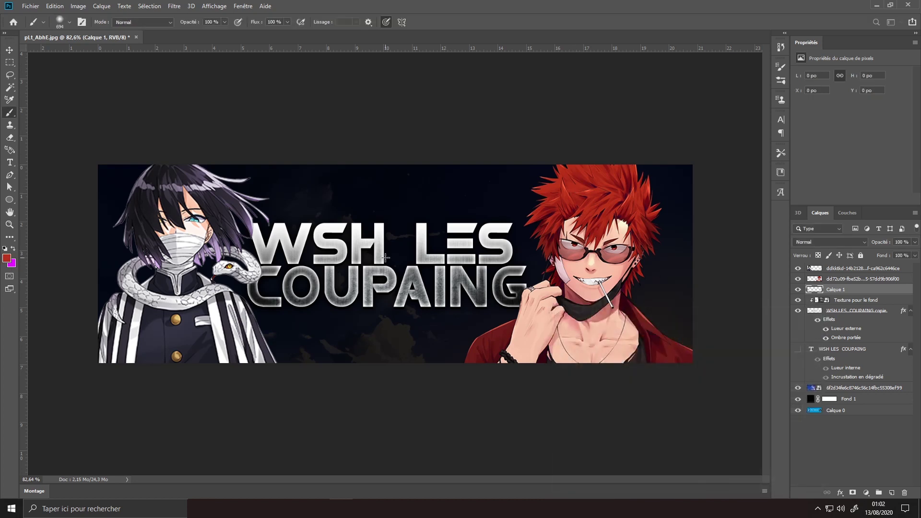
# Step: Paint soft red with a 190 px brush over the end of the title, set the layer to Incrustation, and clip it to the title
pyautogui.moveTo(457, 283)
pyautogui.mouseDown()
pyautogui.moveTo(348, 302)
pyautogui.moveTo(360, 305)
pyautogui.mouseUp()
pyautogui.moveTo(423, 192); pyautogui.dragTo(514, 269)
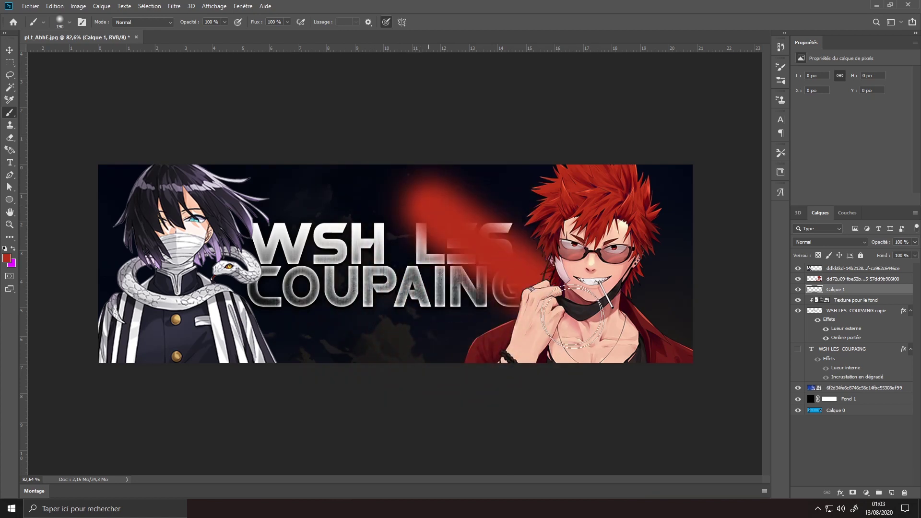
pyautogui.click(816, 245)
pyautogui.click(815, 362)
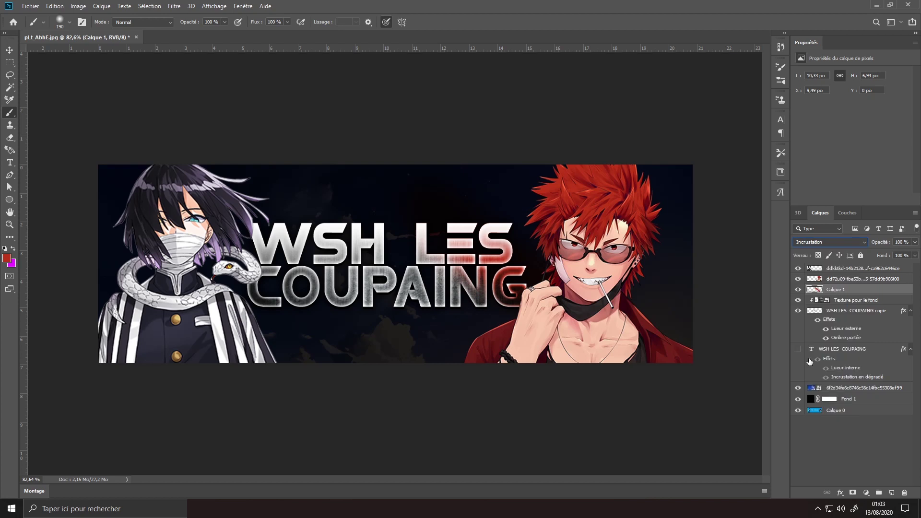
pyautogui.keyDown('alt'); pyautogui.click(841, 294); pyautogui.keyUp('alt')
# Step: Sample light purple #caaae1 from the dark-haired character's side as the foreground colour
pyautogui.click(7, 258)
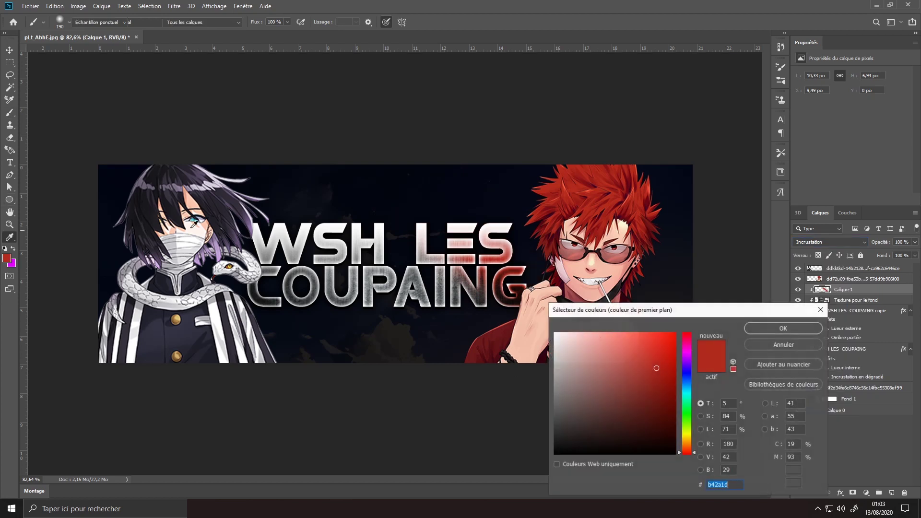
pyautogui.click(218, 256)
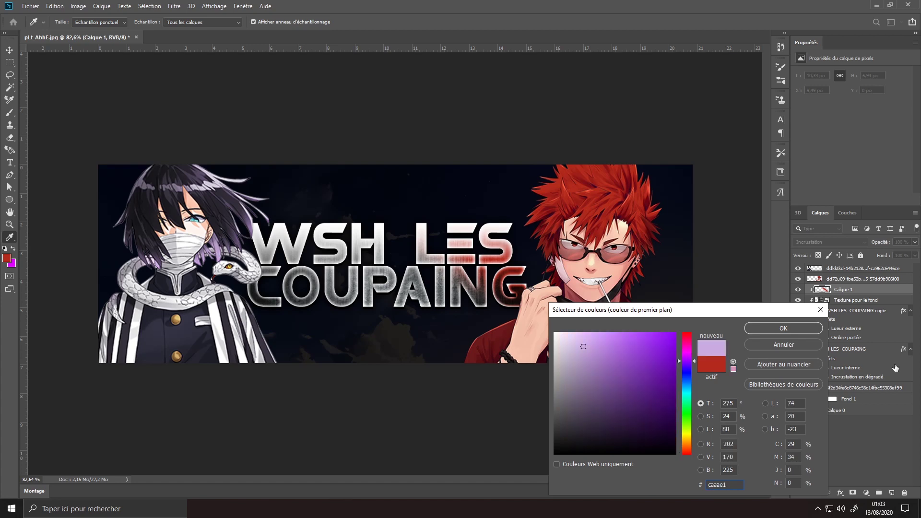
pyautogui.click(787, 331)
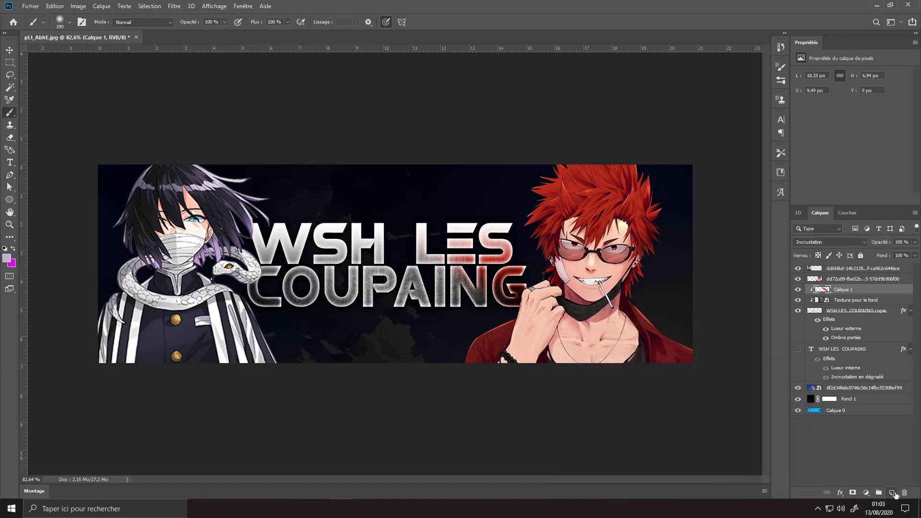
# Step: Paint light purple over the start of the title on a new layer clipped to it, and set that layer to Incrustation blending
pyautogui.click(893, 493)
pyautogui.moveTo(312, 231)
pyautogui.mouseDown()
pyautogui.moveTo(342, 223)
pyautogui.moveTo(311, 236)
pyautogui.moveTo(284, 269)
pyautogui.mouseUp()
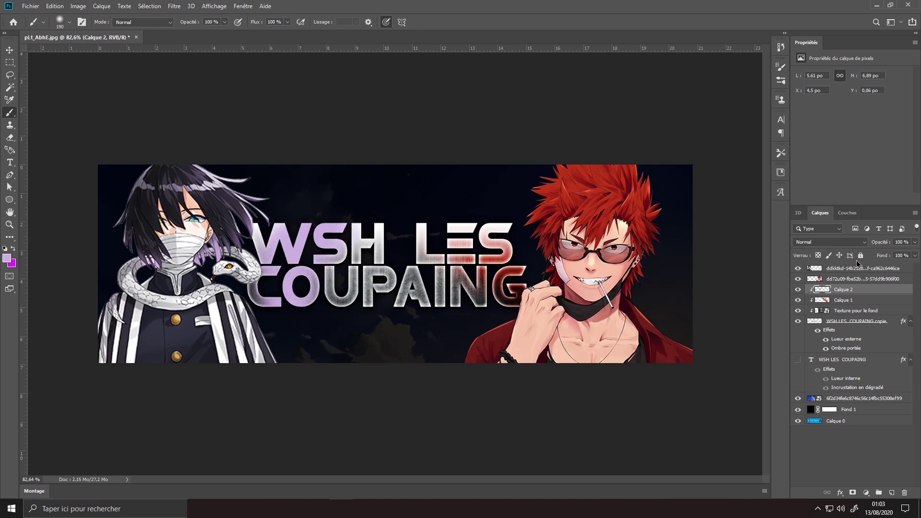
pyautogui.click(840, 242)
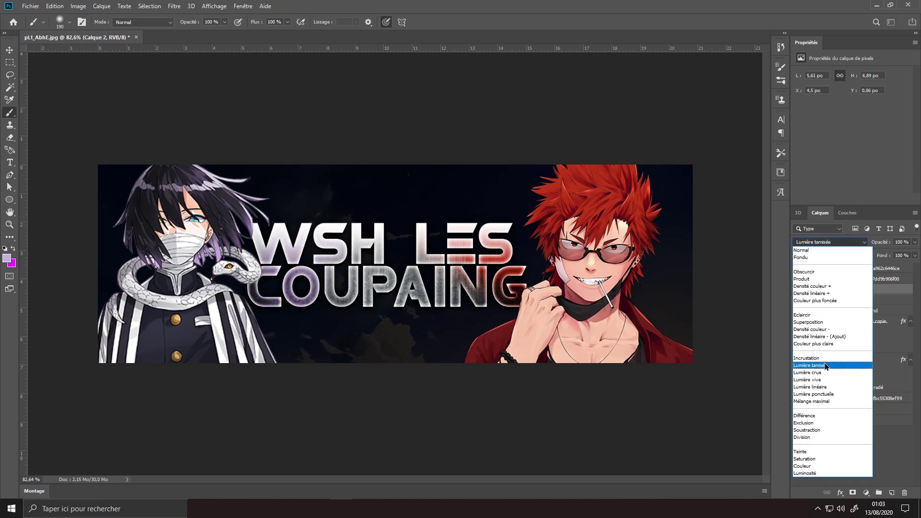
pyautogui.click(823, 359)
pyautogui.click(11, 53)
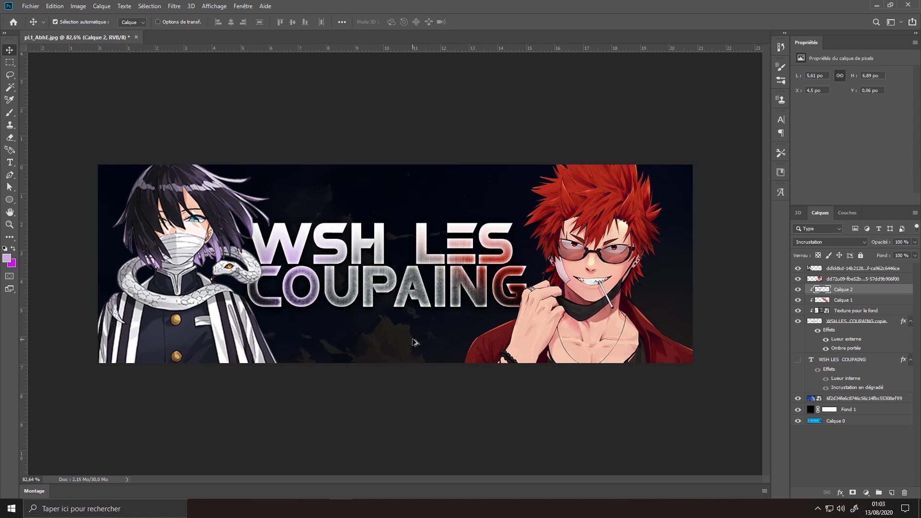
# Step: Add an Outer Glow to each of the two character render layers
pyautogui.doubleClick(911, 280)
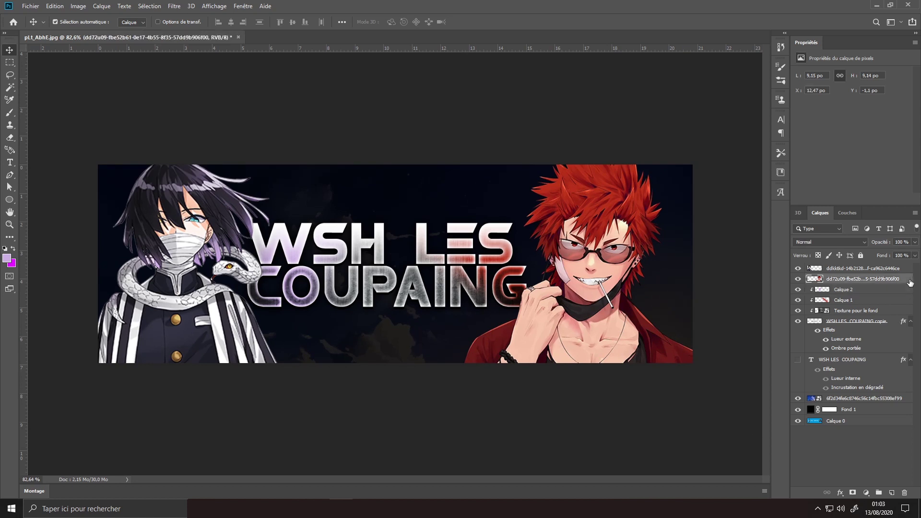
pyautogui.click(540, 234)
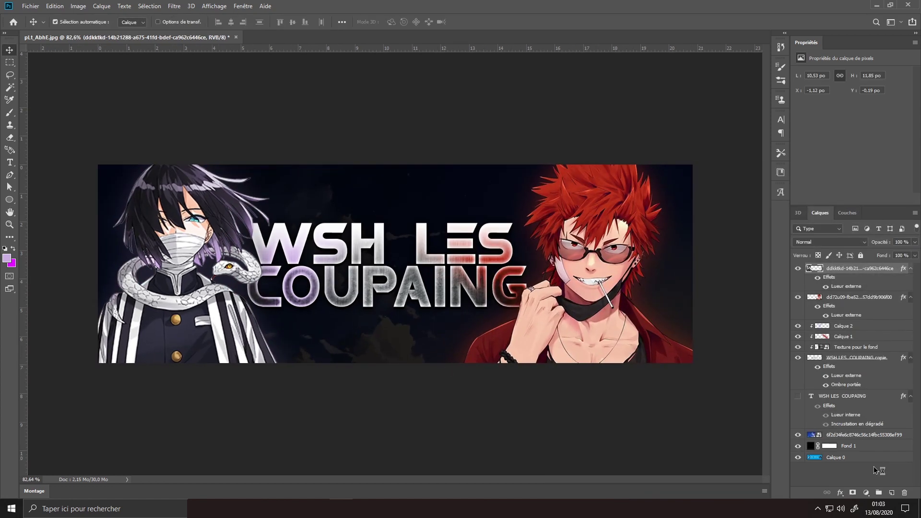
# Step: Add an Exposure adjustment layer above all layers with exposure -0.09 and offset +0.0022
pyautogui.click(866, 494)
pyautogui.click(864, 381)
pyautogui.moveTo(854, 116); pyautogui.dragTo(853, 116)
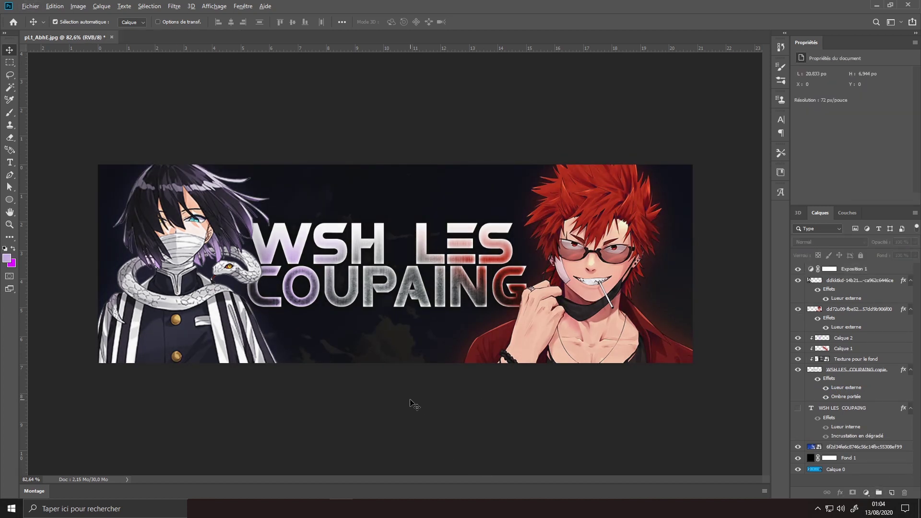
pyautogui.hotkey('alt', 'Tab')
pyautogui.click(442, 401)
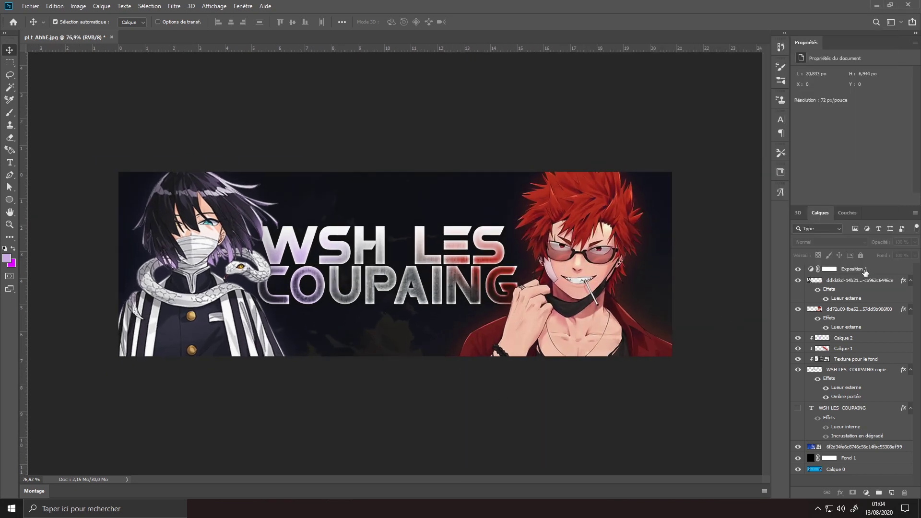
# Step: Add a Vibrance adjustment layer above the Exposure layer and set the vibrance to +64
pyautogui.click(866, 272)
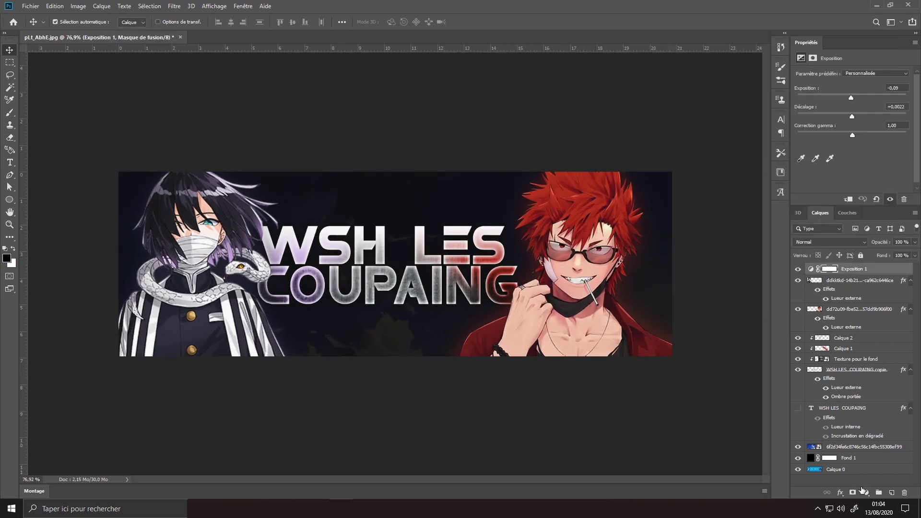
pyautogui.click(863, 490)
pyautogui.click(833, 400)
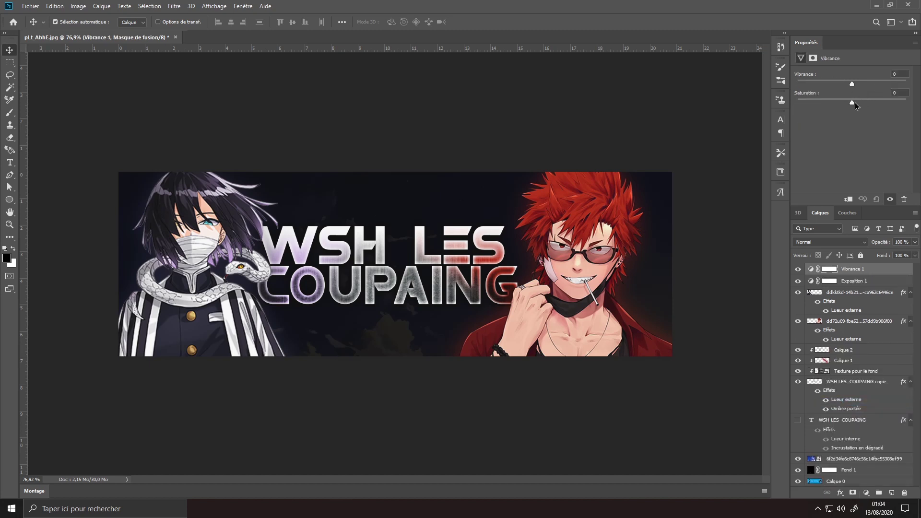
pyautogui.moveTo(853, 83); pyautogui.dragTo(887, 82)
pyautogui.scroll(1, 397, 268)
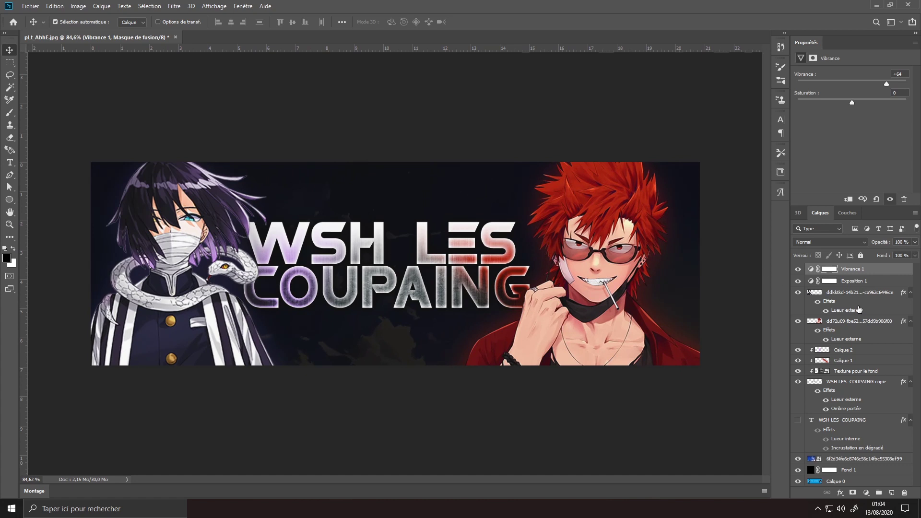
# Step: Group all layers above the original banner layer, from Vibrance 1 down to Fond 1
pyautogui.keyDown('shift'); pyautogui.click(875, 469); pyautogui.keyUp('shift')
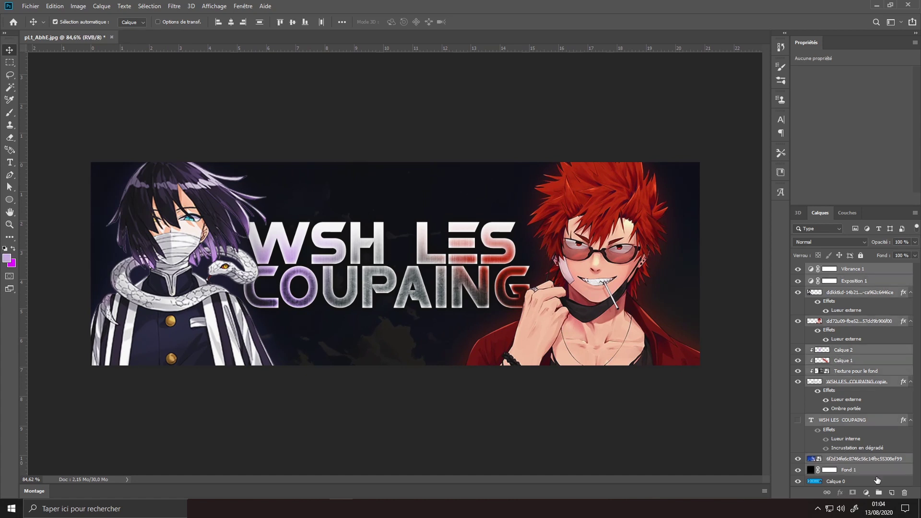
pyautogui.hotkey('ctrl', 'g')
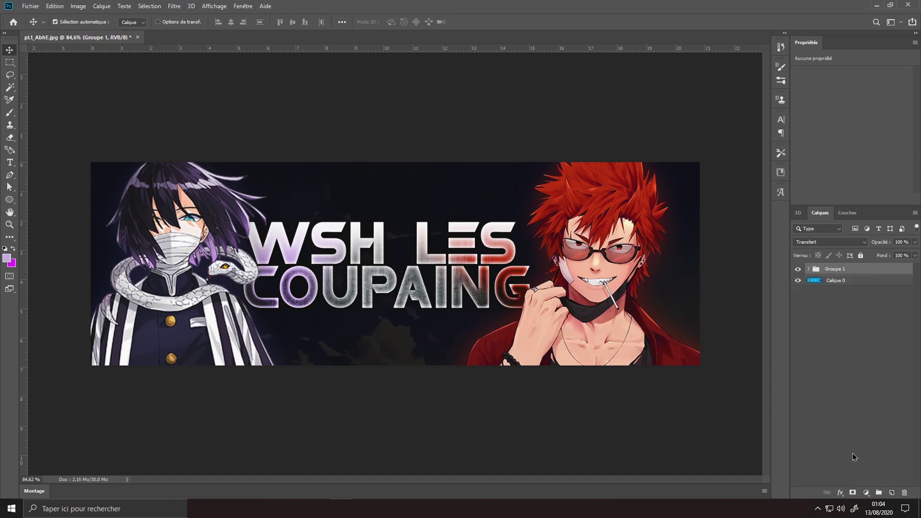
# Step: Toggle the group's visibility repeatedly to compare the original blue banner with the remade one
pyautogui.click(798, 269)
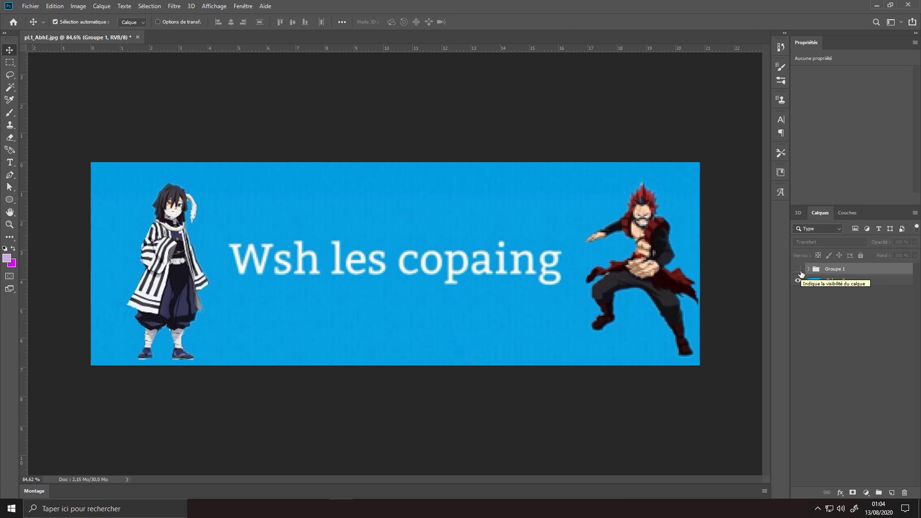
pyautogui.click(798, 269)
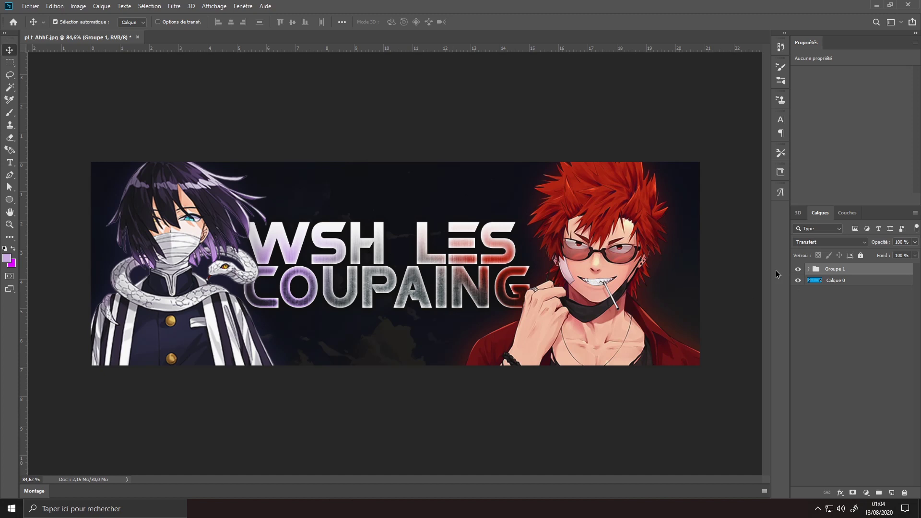
pyautogui.click(799, 270)
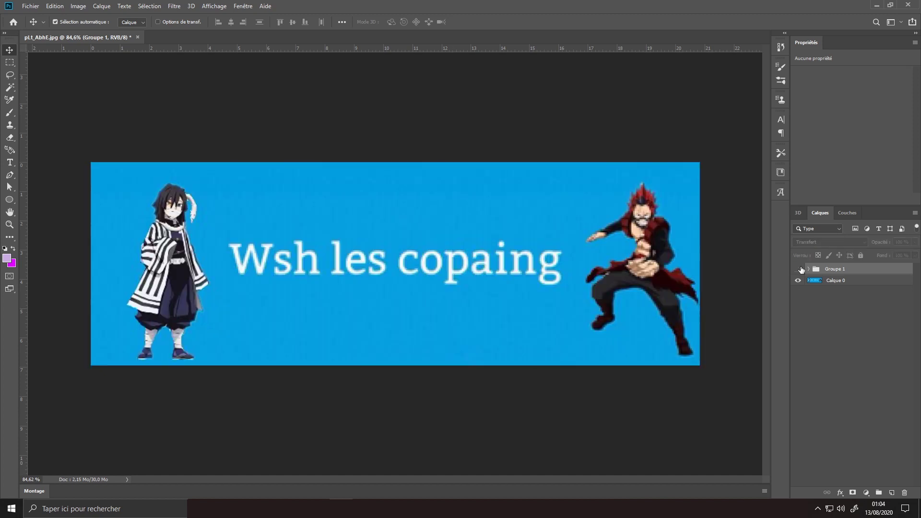
pyautogui.click(799, 270)
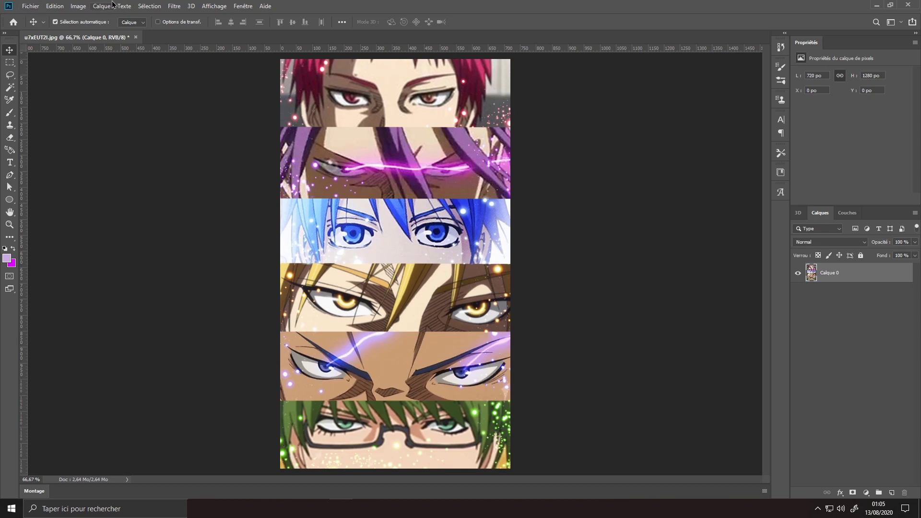
# Step: Set the six-strip anime image's resolution to 108 pixels per inch, keeping its 720 x 1280 pixel dimensions
pyautogui.click(80, 6)
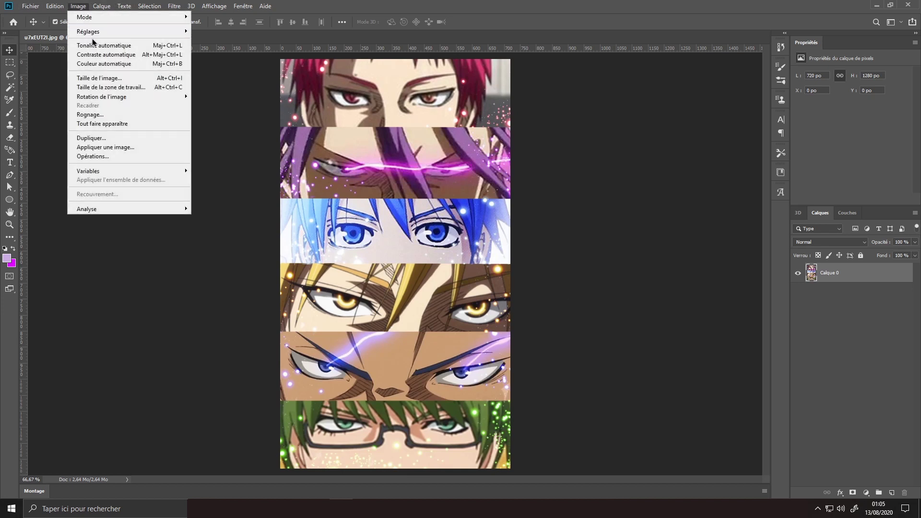
pyautogui.click(110, 78)
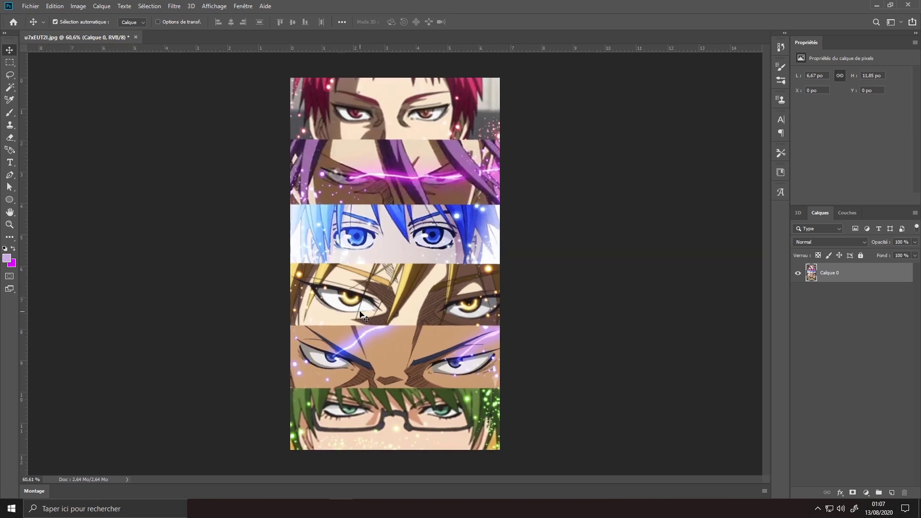
# Step: Place the red-eye image over the top strip at about 37% scale and add the five other character images as hidden layers
pyautogui.scroll(-1, 419, 301)
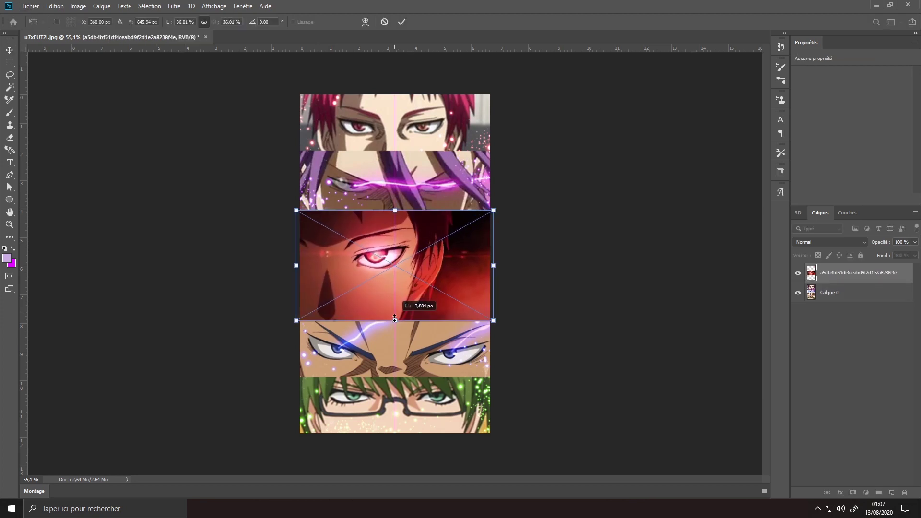
pyautogui.moveTo(394, 307); pyautogui.dragTo(480, 122)
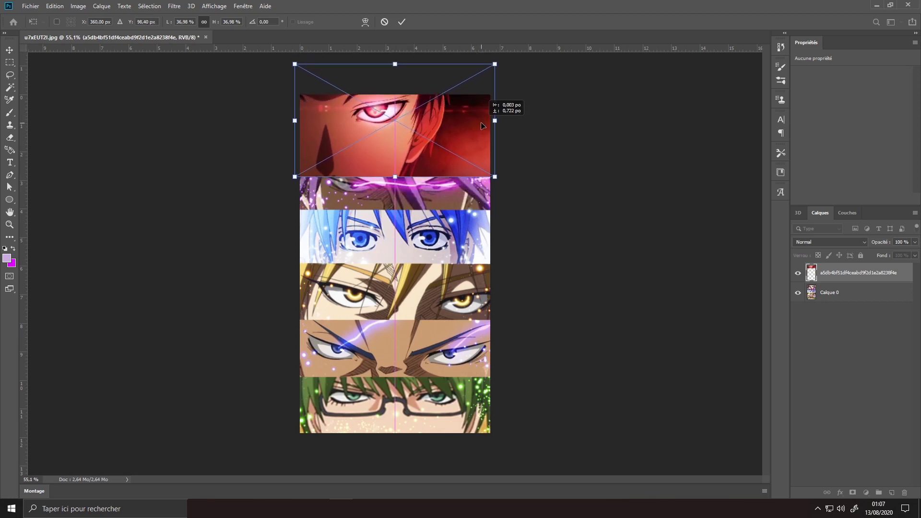
pyautogui.press('Return')
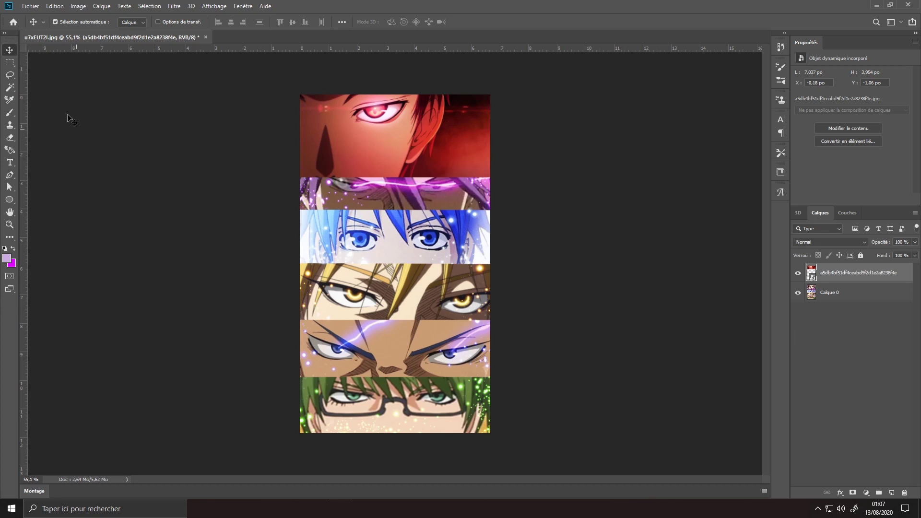
pyautogui.moveTo(401, 248); pyautogui.dragTo(412, 364)
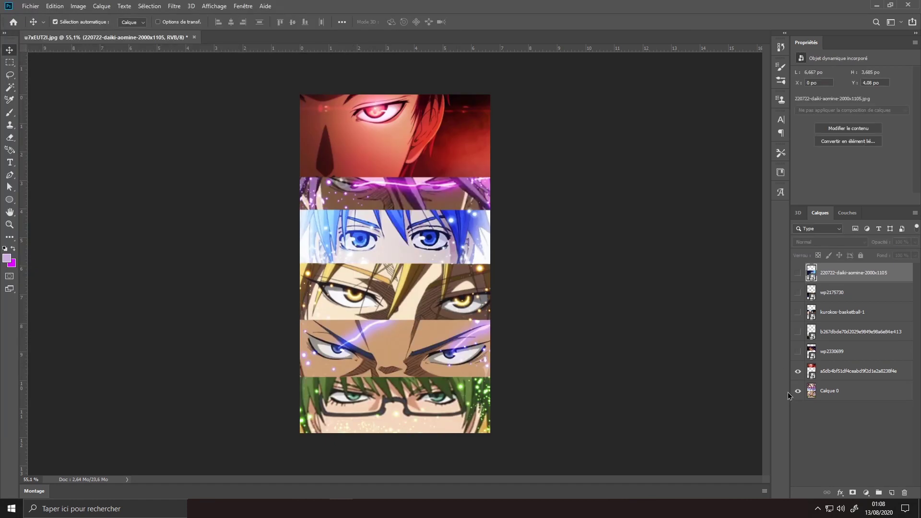
# Step: Mask the red-eye layer to the top strip, lowering its opacity to 26% to select the strip and restoring it to 100%
pyautogui.click(826, 373)
pyautogui.click(915, 242)
pyautogui.moveTo(913, 255); pyautogui.dragTo(879, 254)
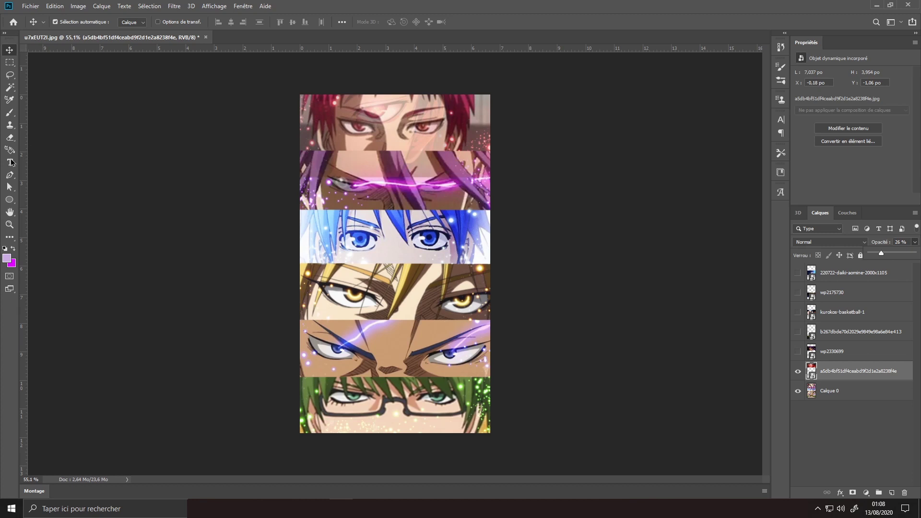
pyautogui.click(10, 62)
pyautogui.moveTo(298, 95); pyautogui.dragTo(498, 152)
pyautogui.click(853, 493)
pyautogui.click(915, 243)
pyautogui.moveTo(881, 254); pyautogui.dragTo(915, 254)
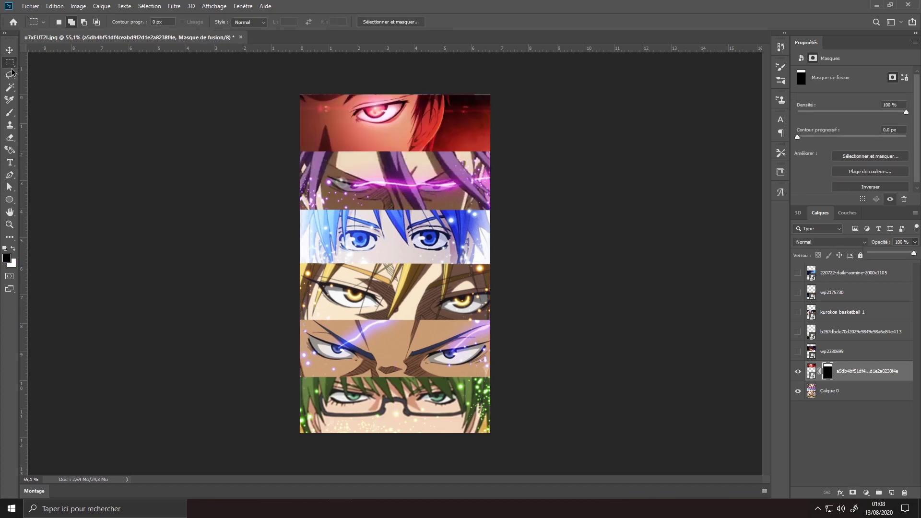
# Step: Show the wp2330699 layer and mask it to a rectangular selection of the second strip
pyautogui.click(798, 352)
pyautogui.click(835, 352)
pyautogui.keyDown('ctrl'); pyautogui.click(811, 352); pyautogui.keyUp('ctrl')
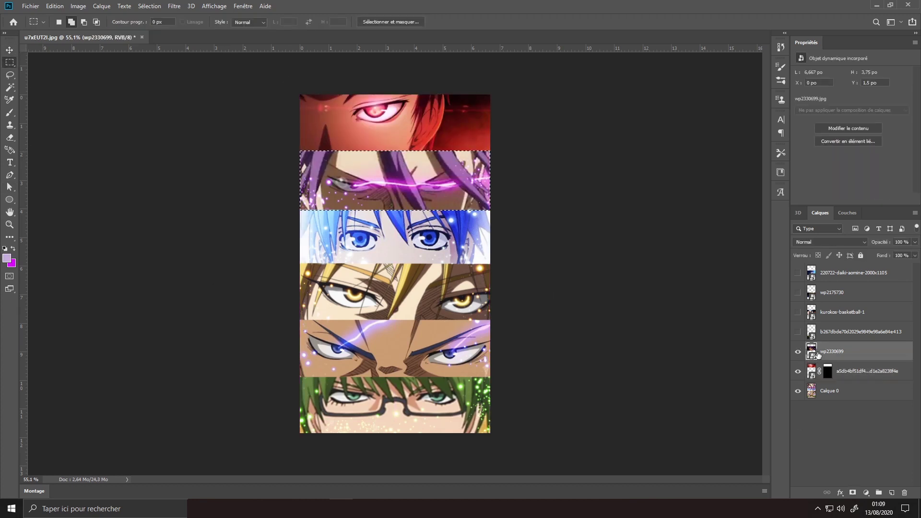
pyautogui.click(852, 493)
# Step: Show the layer starting with b267dbde and mask it to a rectangular selection of the bottom strip
pyautogui.click(799, 332)
pyautogui.click(799, 332)
pyautogui.moveTo(296, 437); pyautogui.dragTo(527, 377)
pyautogui.click(799, 331)
pyautogui.click(835, 332)
pyautogui.click(852, 493)
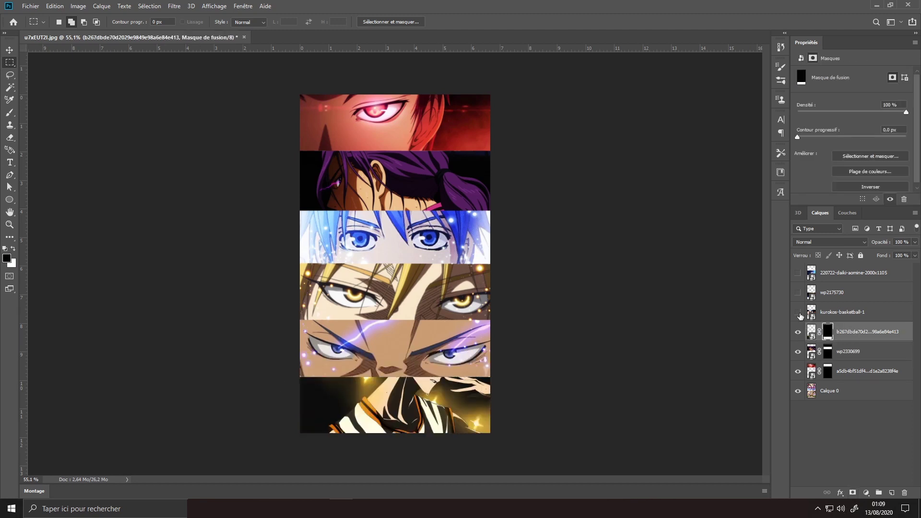
# Step: Show the kurokos-basketball-1 layer and mask it to a rectangular selection of the third strip
pyautogui.click(798, 313)
pyautogui.click(842, 312)
pyautogui.click(798, 312)
pyautogui.click(799, 312)
pyautogui.click(799, 312)
pyautogui.moveTo(296, 210); pyautogui.dragTo(499, 264)
pyautogui.click(799, 313)
pyautogui.click(853, 493)
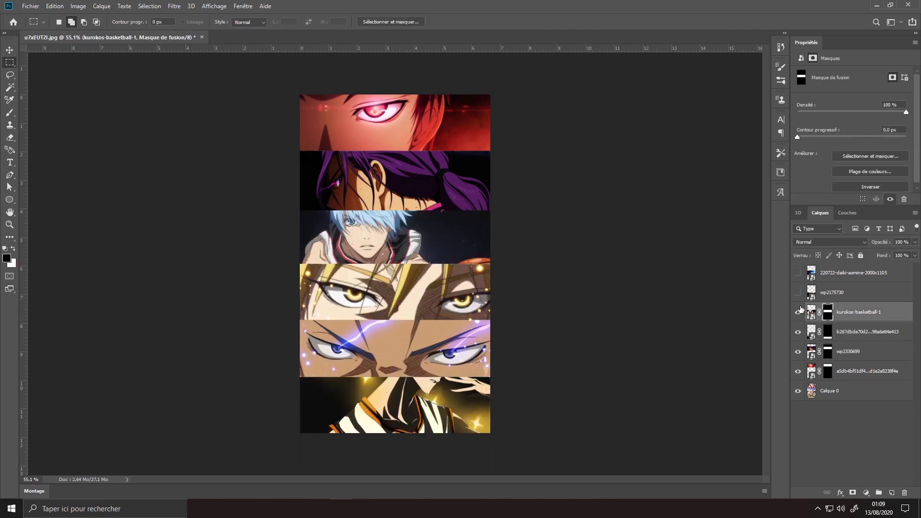
# Step: Show the wp2175730 layer and mask it to a rectangular selection of the fourth strip
pyautogui.click(832, 292)
pyautogui.moveTo(297, 263); pyautogui.dragTo(506, 321)
pyautogui.click(798, 293)
pyautogui.click(853, 493)
# Step: Show the 220722-daiki-aomine layer and mask it to a rectangular selection of the fifth strip
pyautogui.click(842, 273)
pyautogui.click(798, 273)
pyautogui.moveTo(297, 316); pyautogui.dragTo(499, 377)
pyautogui.click(853, 493)
# Step: Try to move the 220722-daiki-aomine image down into the fifth strip together with its linked mask
pyautogui.click(9, 50)
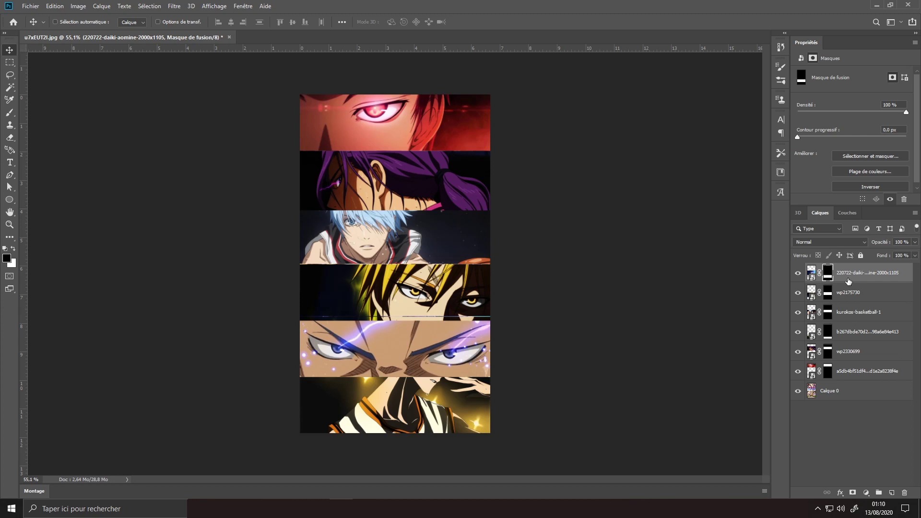
pyautogui.hotkey('ctrl', 't')
pyautogui.moveTo(414, 261); pyautogui.dragTo(408, 342)
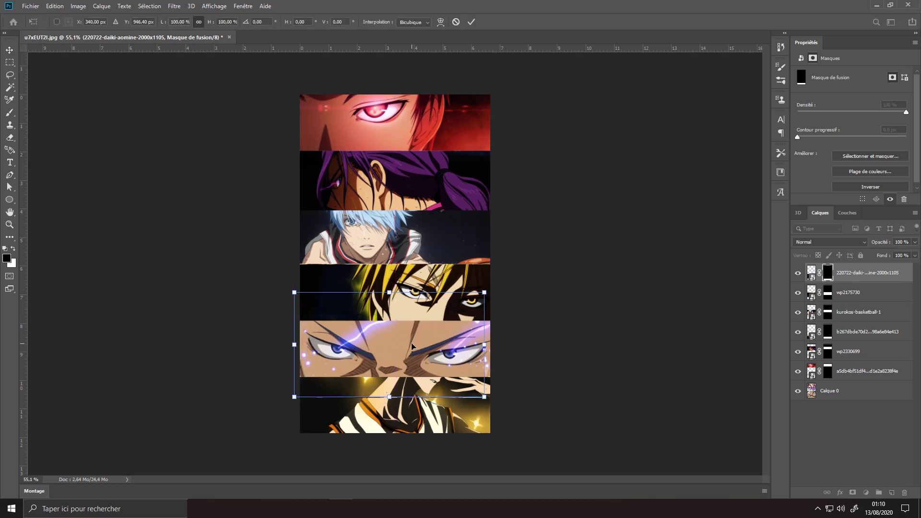
pyautogui.press('Return')
# Step: Unlink the 220722-daiki-aomine image from its mask, move it down to fill the fifth strip and nudge it up 3 px
pyautogui.hotkey('ctrl', 't')
pyautogui.moveTo(413, 349); pyautogui.dragTo(386, 395)
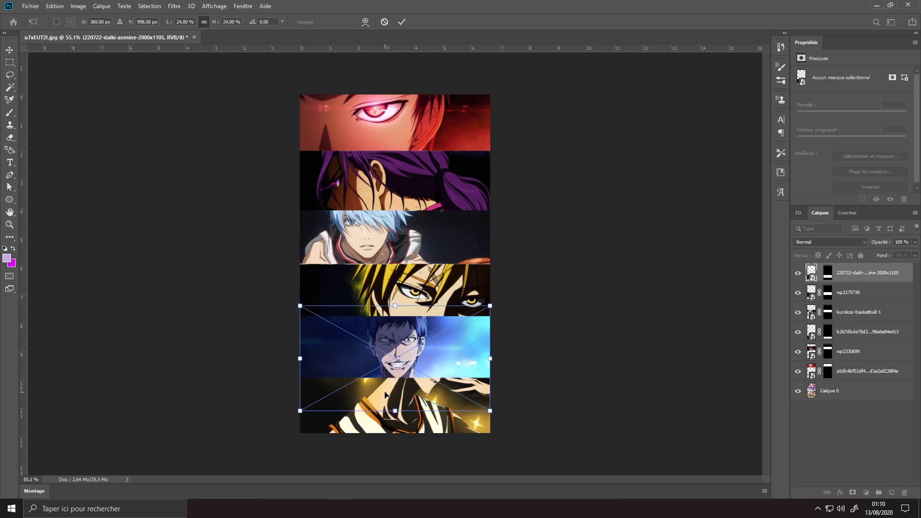
pyautogui.press('Return')
pyautogui.press('Up')
pyautogui.press('Up')
pyautogui.press('Up')
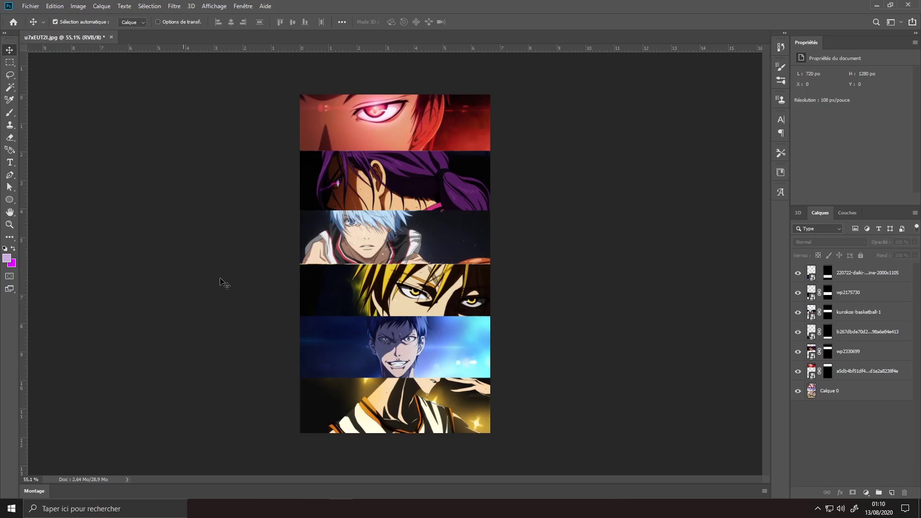
# Step: Nudge the red-eye layer up 2 px and the wp2330699 layer up 1 px to align their strip edges
pyautogui.click(840, 276)
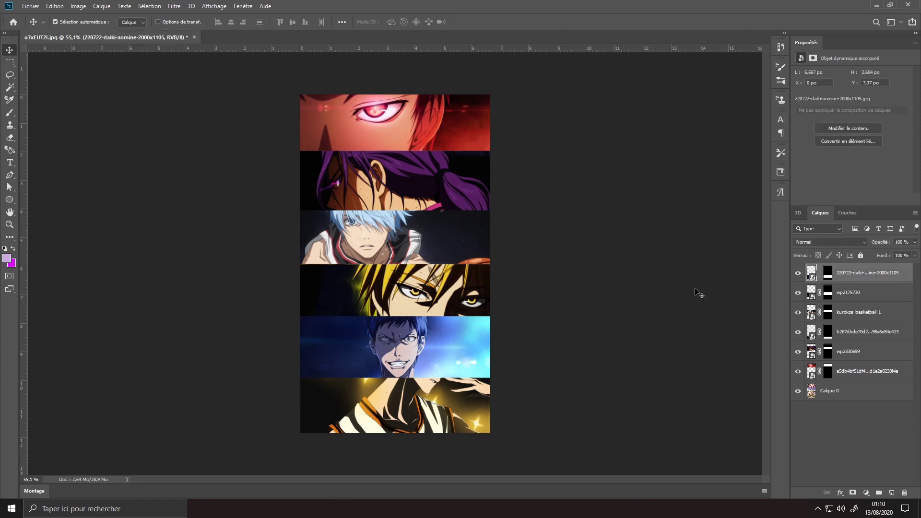
pyautogui.click(850, 372)
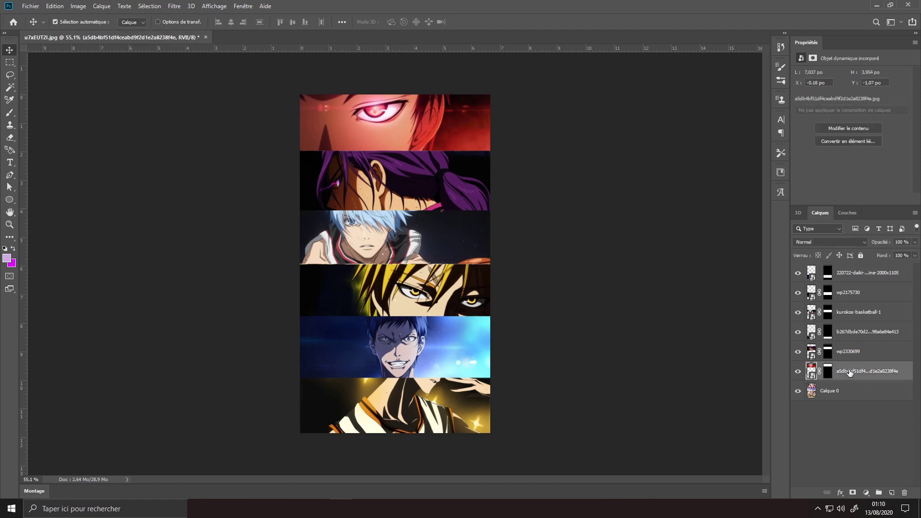
pyautogui.press('Up')
pyautogui.press('Up')
pyautogui.click(843, 355)
pyautogui.press('Up')
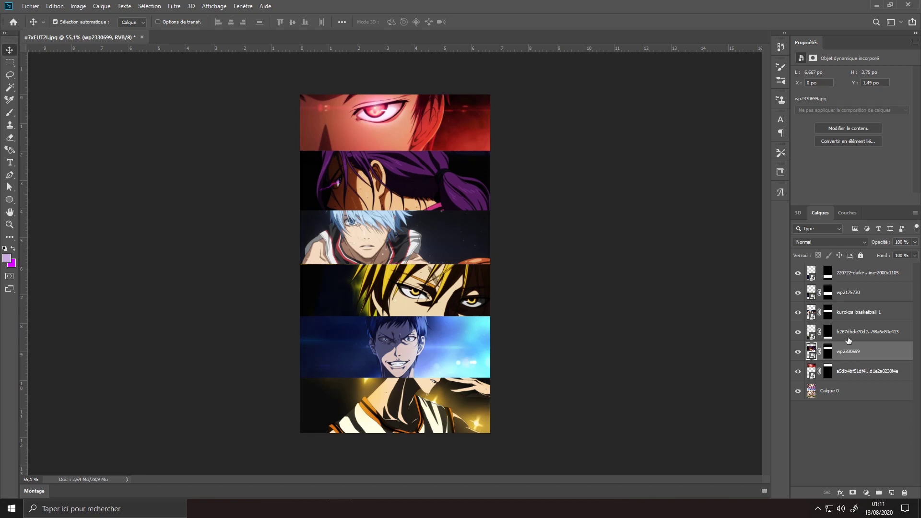
# Step: Try nudging the bottom-strip b267dbde layer down together with its linked mask
pyautogui.click(848, 336)
pyautogui.click(799, 331)
pyautogui.click(799, 332)
pyautogui.press('Down')
pyautogui.press('Down')
pyautogui.press('Down')
pyautogui.press('Down')
pyautogui.press('Down')
pyautogui.press('Down')
pyautogui.press('Down')
pyautogui.press('Down')
pyautogui.press('Down')
pyautogui.press('Down')
pyautogui.press('Down')
pyautogui.press('Down')
pyautogui.press('Down')
pyautogui.press('Down')
pyautogui.press('Down')
pyautogui.press('Down')
pyautogui.press('Down')
pyautogui.press('Down')
pyautogui.press('Down')
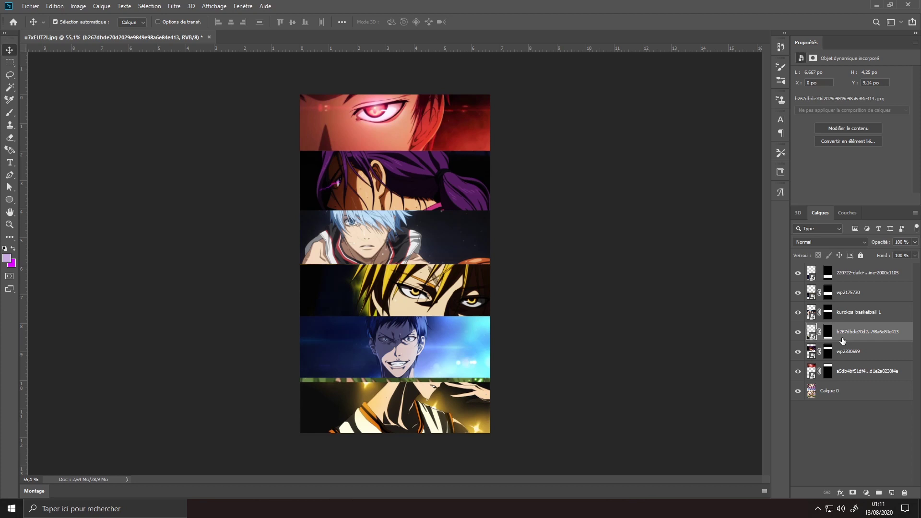
pyautogui.press('Up')
pyautogui.press('Up')
pyautogui.press('Up')
pyautogui.press('Up')
pyautogui.press('Up')
pyautogui.press('Up')
pyautogui.press('Up')
pyautogui.press('Up')
pyautogui.press('Up')
pyautogui.press('Up')
pyautogui.press('Up')
pyautogui.press('Up')
pyautogui.press('Up')
pyautogui.press('Up')
pyautogui.press('Up')
pyautogui.press('Up')
pyautogui.press('Up')
pyautogui.press('Up')
pyautogui.press('Up')
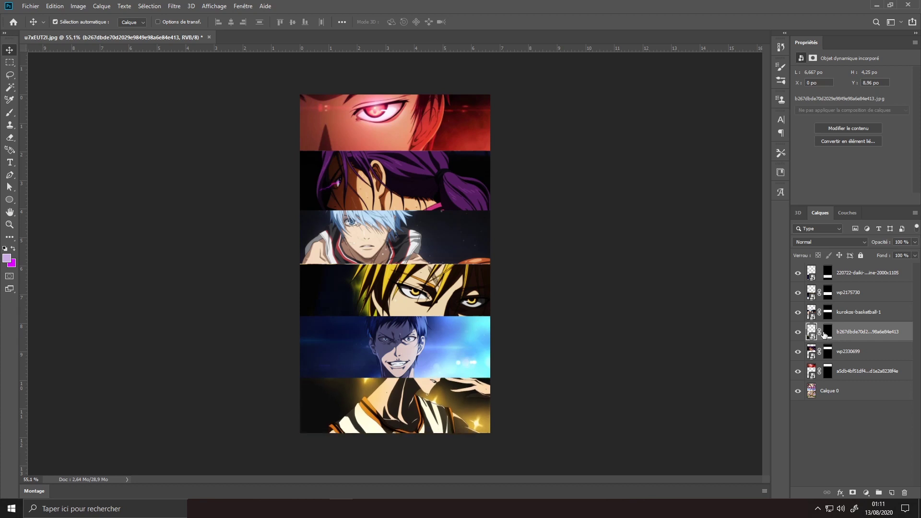
# Step: Unlink the bottom-strip image from its mask and move it down so the green-haired character's face fills the strip
pyautogui.hotkey('ctrl', 't')
pyautogui.moveTo(459, 399); pyautogui.dragTo(459, 420)
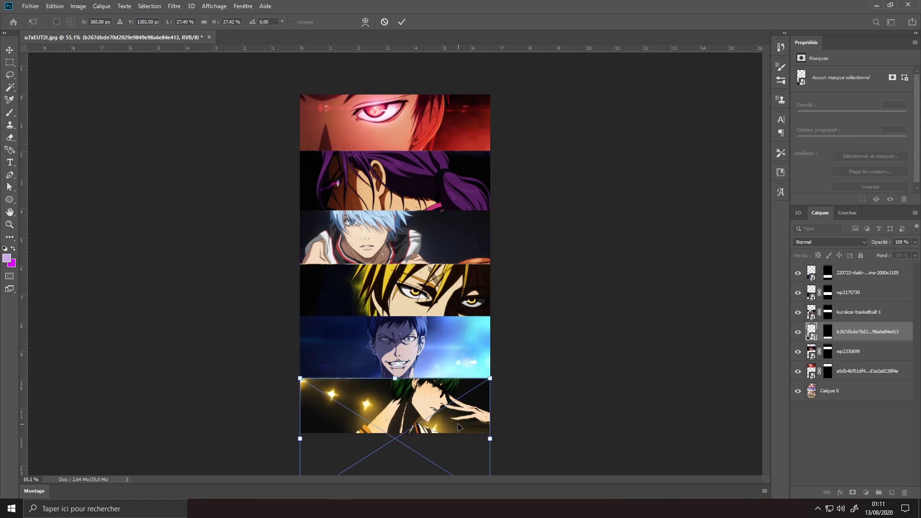
pyautogui.press('Return')
# Step: Shift the kurokos-basketball-1 image slightly within the third strip, independently of its mask
pyautogui.click(401, 250)
pyautogui.hotkey('ctrl', 't')
pyautogui.moveTo(400, 251); pyautogui.dragTo(401, 249)
pyautogui.press('Return')
# Step: Unlink the wp2175730 image from its mask and move it slightly up within the fourth strip
pyautogui.click(819, 293)
pyautogui.click(435, 294)
pyautogui.hotkey('ctrl', 't')
pyautogui.moveTo(435, 294); pyautogui.dragTo(434, 290)
pyautogui.press('Return')
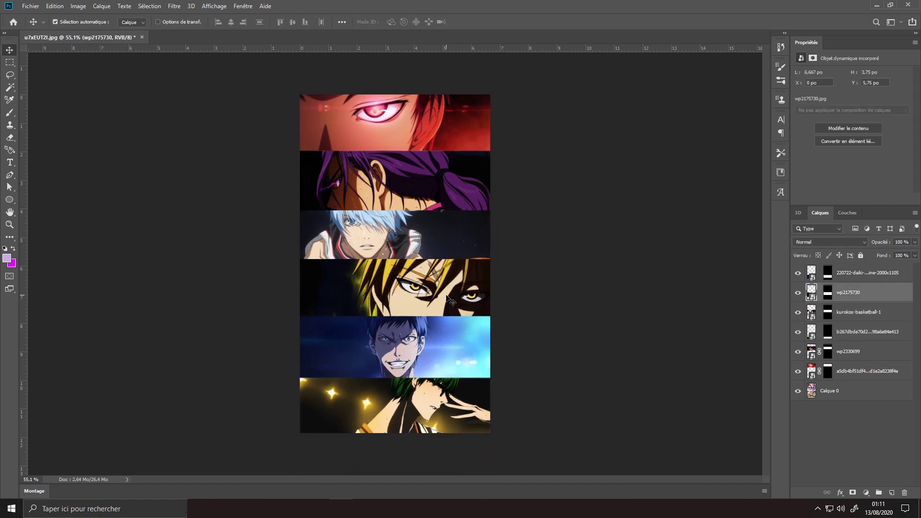
# Step: Group the six masked character layers above Calque 0
pyautogui.click(862, 379)
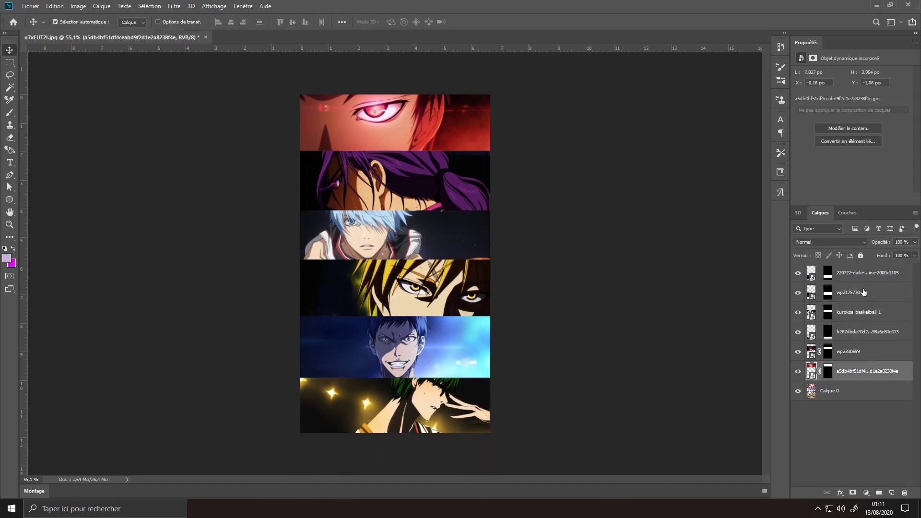
pyautogui.keyDown('shift'); pyautogui.click(859, 283); pyautogui.keyUp('shift')
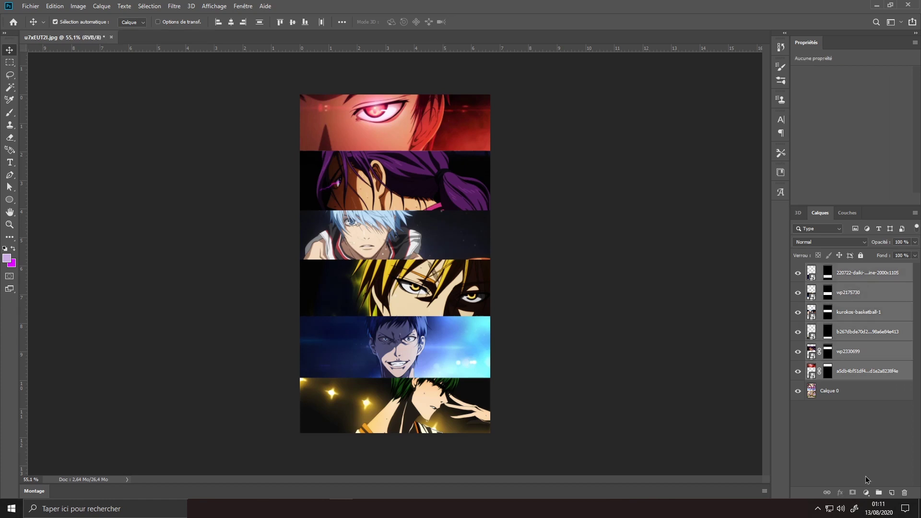
pyautogui.click(875, 494)
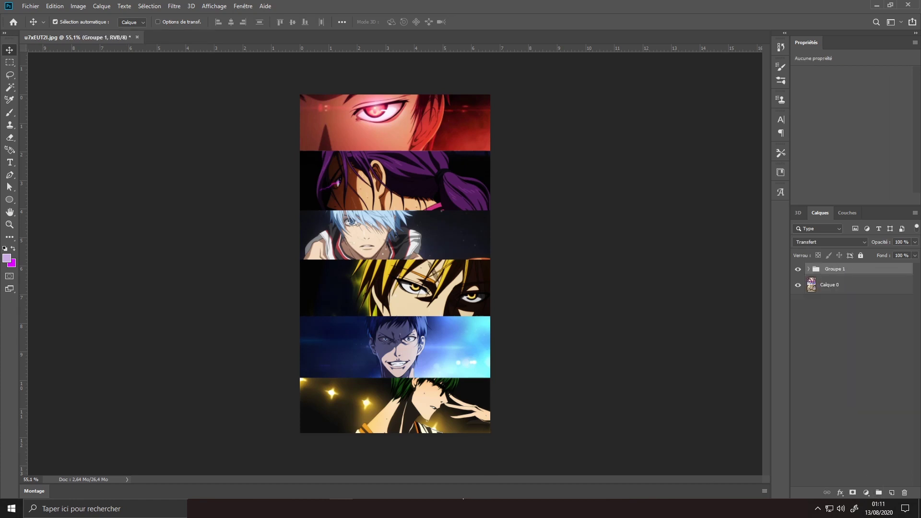
# Step: Add a new layer above the group and set the brush colour to dark red 891611, sampled from the top strip
pyautogui.hotkey('alt', 'Tab')
pyautogui.hotkey('alt', 'Tab')
pyautogui.click(892, 493)
pyautogui.click(10, 112)
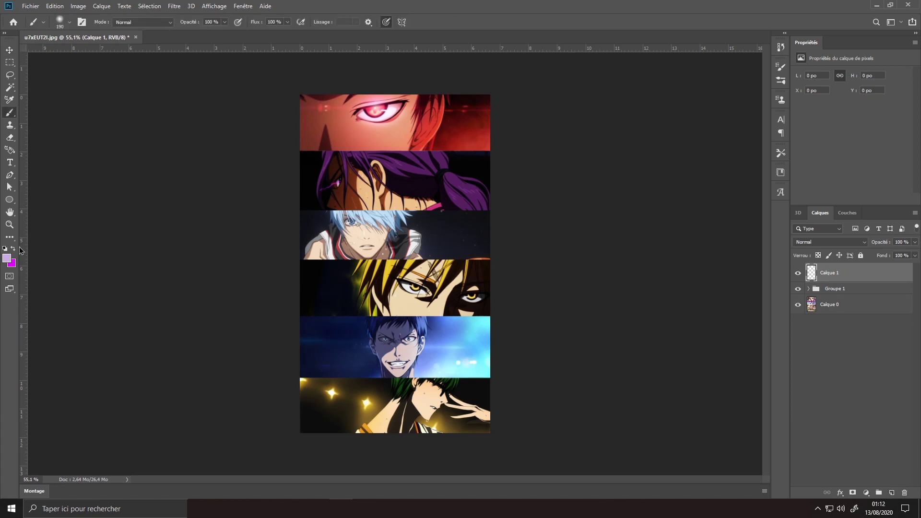
pyautogui.click(7, 260)
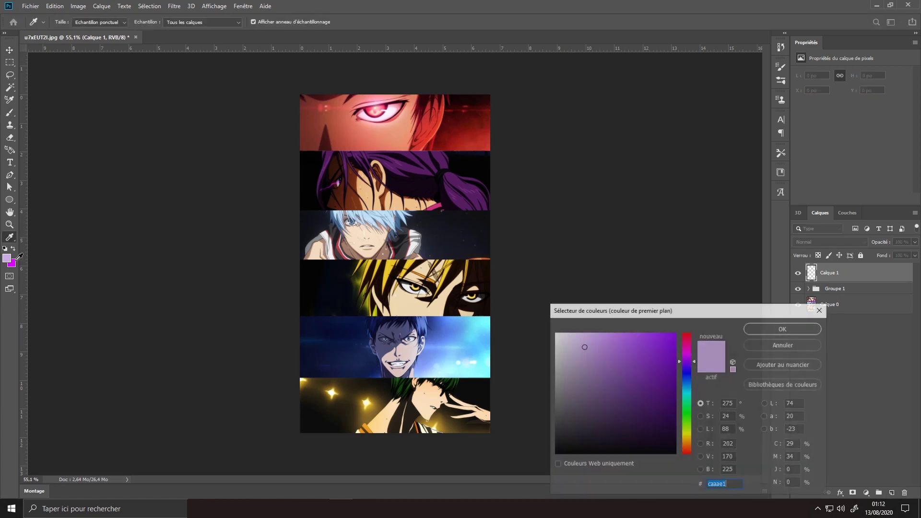
pyautogui.click(383, 103)
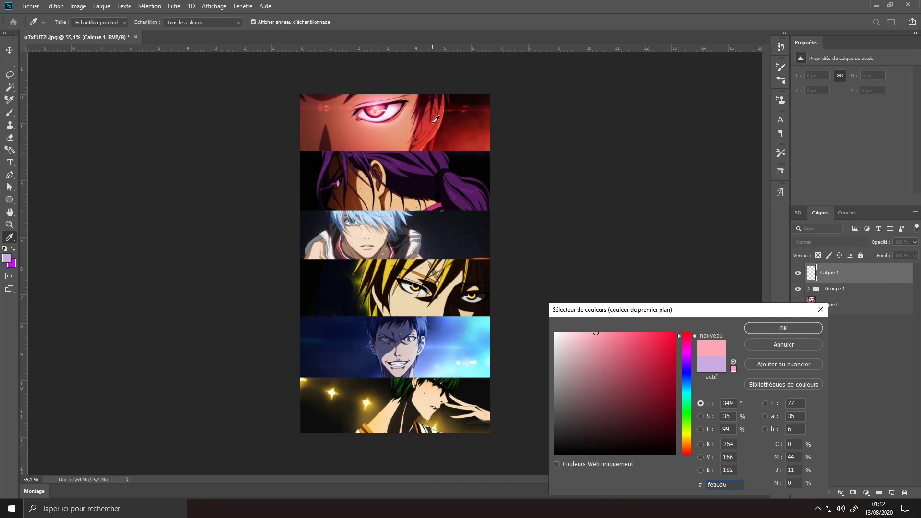
pyautogui.click(381, 129)
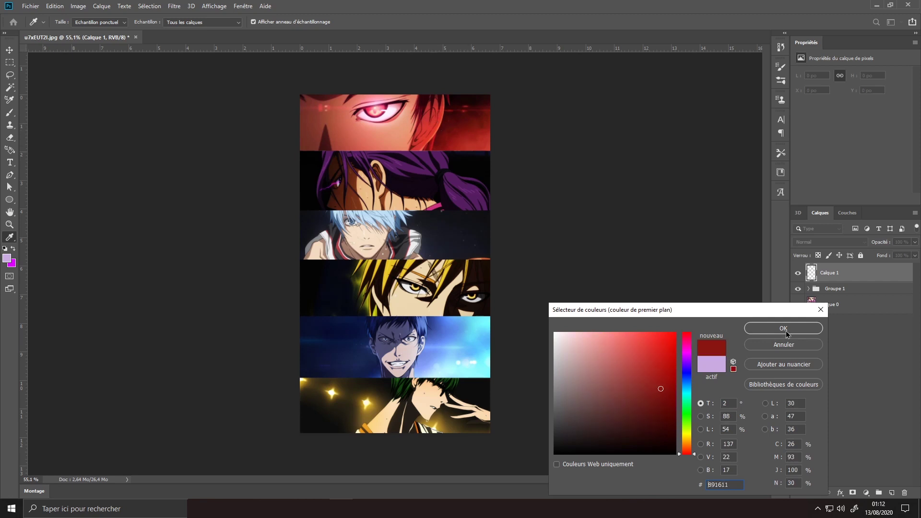
pyautogui.press('Return')
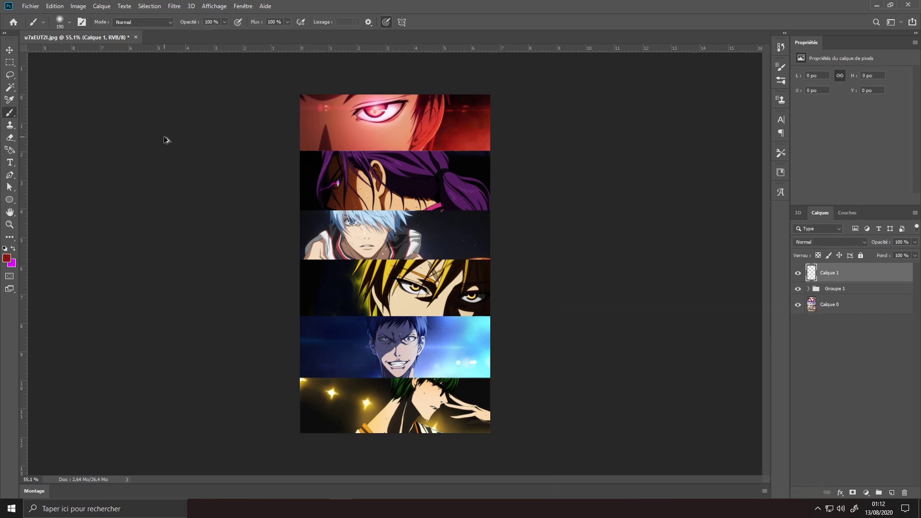
# Step: Paint soft red spots over the top strip with a 263 px brush and blend the layer as Densité linéaire - (Ajout)
pyautogui.moveTo(350, 119); pyautogui.dragTo(372, 125)
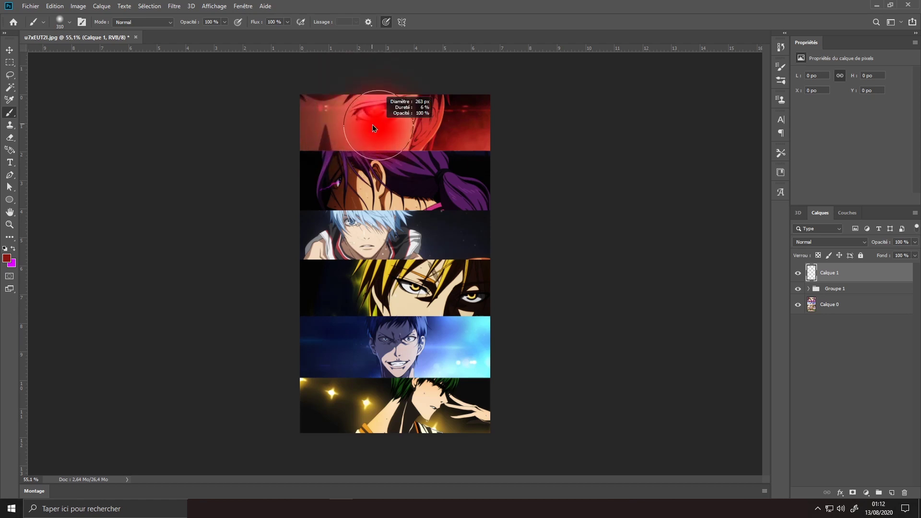
pyautogui.click(326, 111)
pyautogui.click(425, 132)
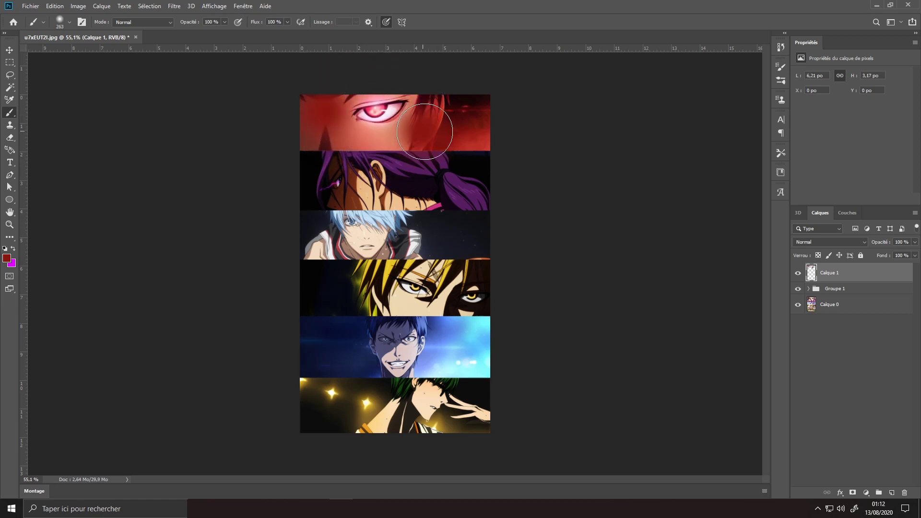
pyautogui.click(828, 242)
pyautogui.click(842, 335)
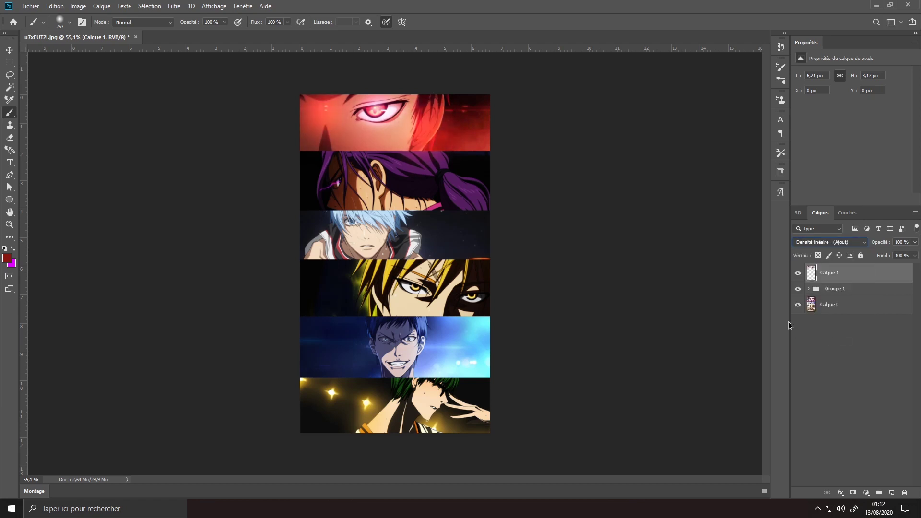
# Step: On a new layer, paint soft glows in a purple sampled from the second strip over that strip, blended as Densité linéaire - (Ajout)
pyautogui.click(891, 493)
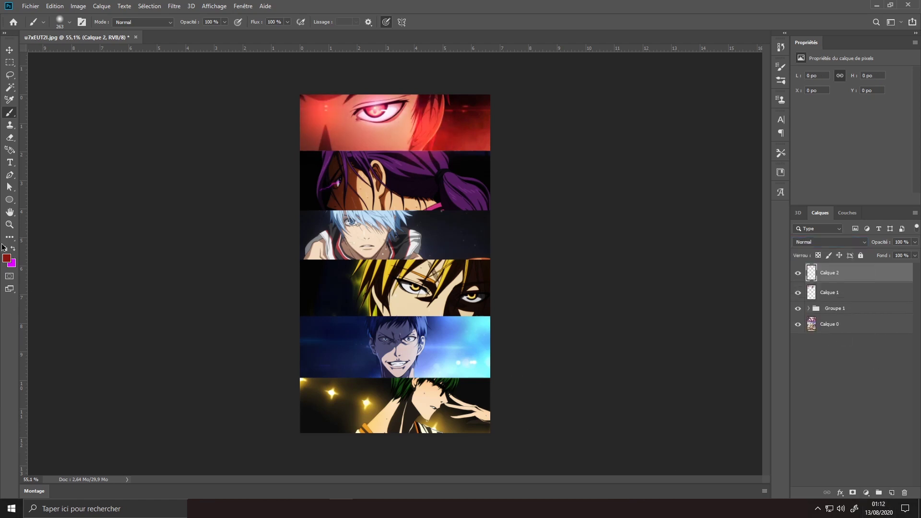
pyautogui.click(8, 261)
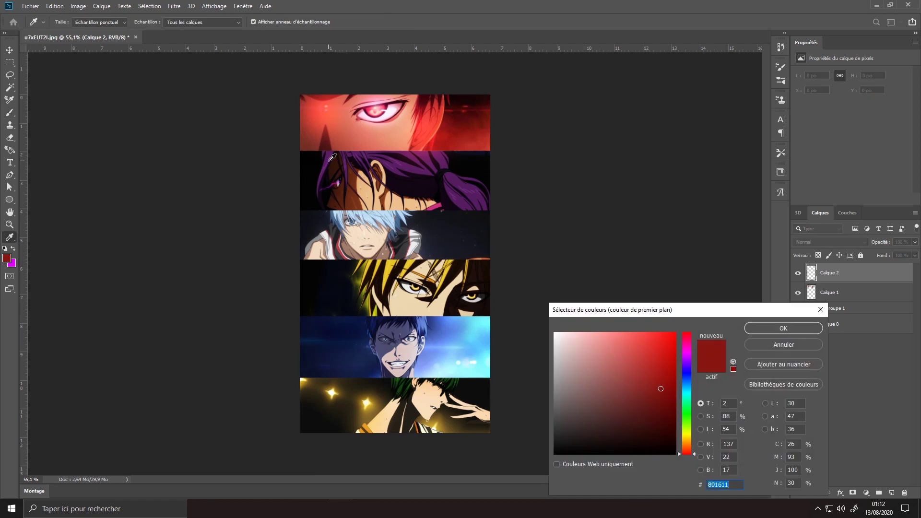
pyautogui.click(328, 159)
pyautogui.click(756, 328)
pyautogui.click(341, 188)
pyautogui.click(830, 242)
pyautogui.click(835, 335)
# Step: Add a Densité linéaire - (Ajout) layer, paint pale grey glows over the third strip and adjust the layer's opacity
pyautogui.click(892, 493)
pyautogui.click(830, 242)
pyautogui.click(835, 335)
pyautogui.click(442, 235)
pyautogui.click(327, 233)
pyautogui.click(915, 243)
pyautogui.moveTo(877, 254); pyautogui.dragTo(886, 258)
# Step: On a new layer, paint soft yellow glows over the eyes of the character in the fourth strip
pyautogui.click(891, 493)
pyautogui.click(6, 259)
pyautogui.click(790, 328)
pyautogui.click(326, 293)
pyautogui.click(415, 287)
pyautogui.click(473, 293)
# Step: On a new layer, paint a soft light-blue glow over the fifth strip and adjust the layer's opacity
pyautogui.click(892, 493)
pyautogui.click(7, 259)
pyautogui.click(789, 329)
pyautogui.click(340, 350)
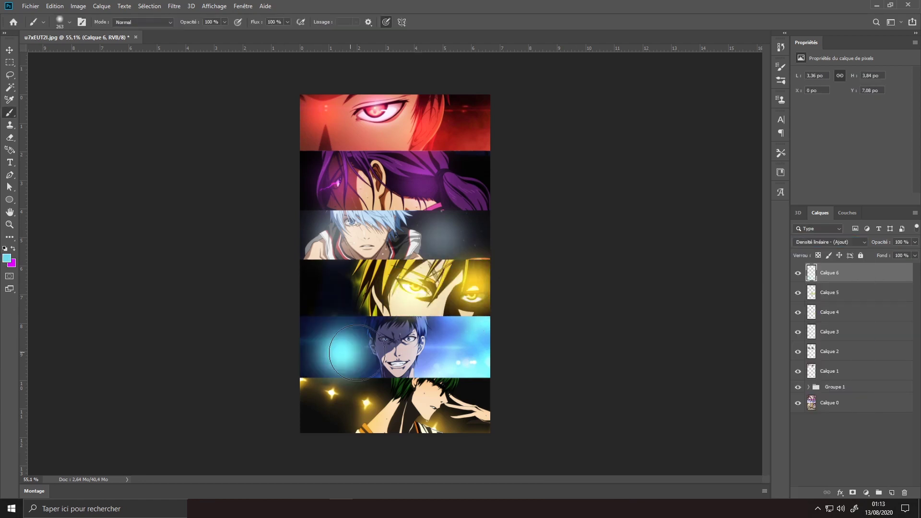
pyautogui.click(915, 242)
# Step: On a new layer, paint two soft green glows over the bottom strip and blend it as Densité linéaire - (Ajout)
pyautogui.click(892, 493)
pyautogui.click(6, 259)
pyautogui.click(790, 329)
pyautogui.click(429, 398)
pyautogui.click(349, 419)
pyautogui.click(830, 242)
pyautogui.click(835, 335)
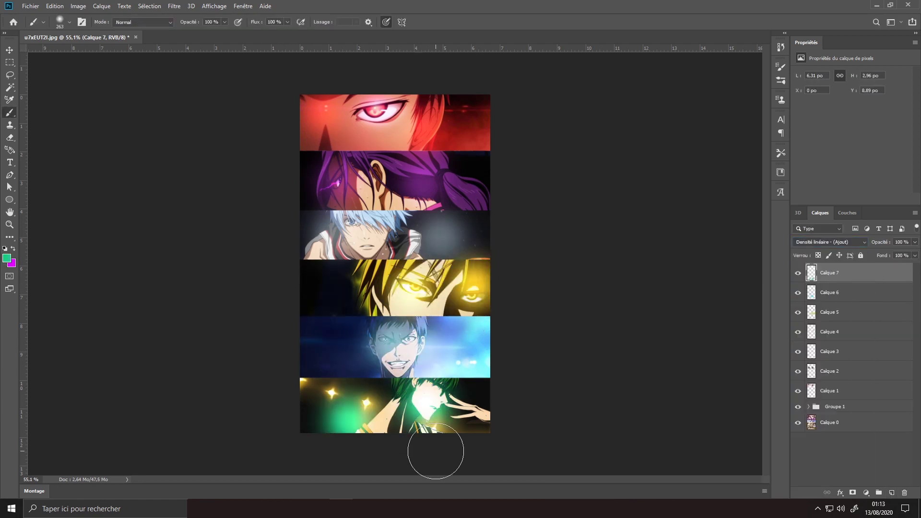
# Step: Examine the painted colour glows across all six strips of the poster, close up and as a whole
pyautogui.click(9, 50)
pyautogui.click(297, 239)
pyautogui.scroll(5, 368, 301)
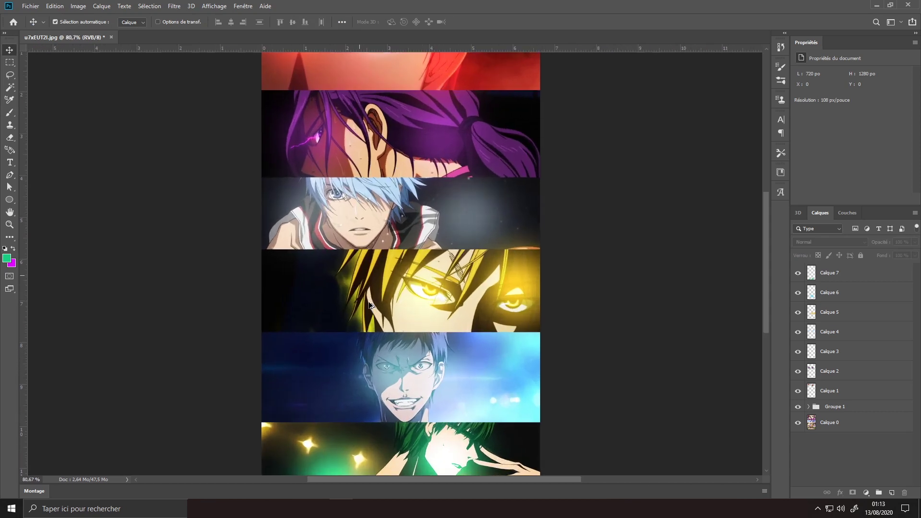
pyautogui.scroll(-4, 368, 302)
pyautogui.scroll(1, 372, 305)
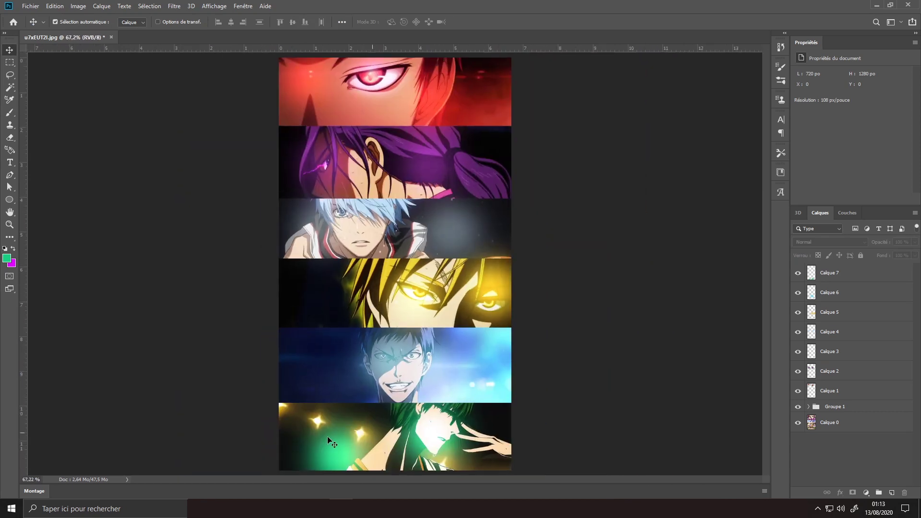
pyautogui.scroll(-2, 424, 254)
pyautogui.scroll(4, 422, 259)
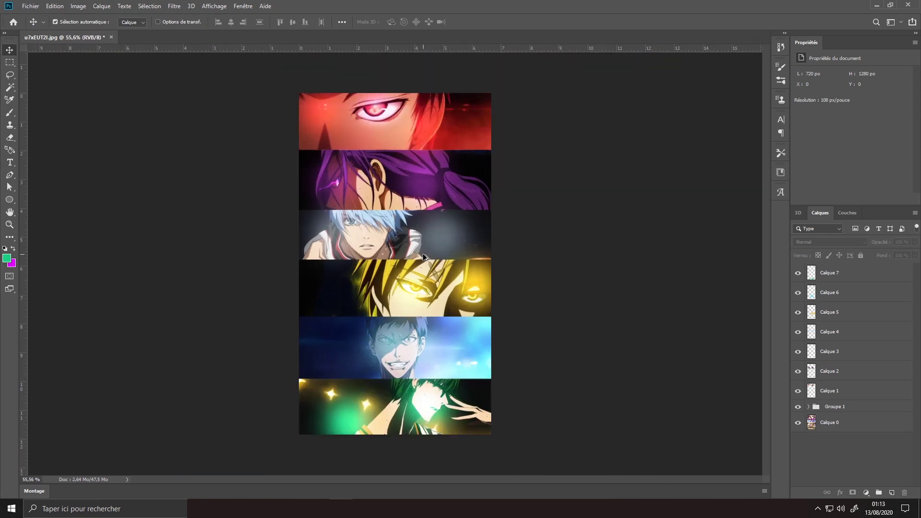
pyautogui.scroll(-3, 422, 260)
pyautogui.scroll(2, 378, 226)
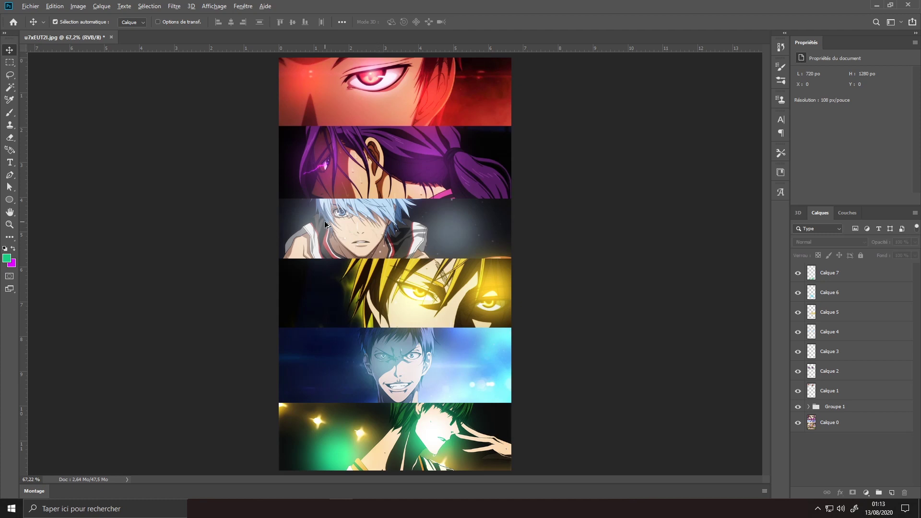
pyautogui.scroll(1, 307, 94)
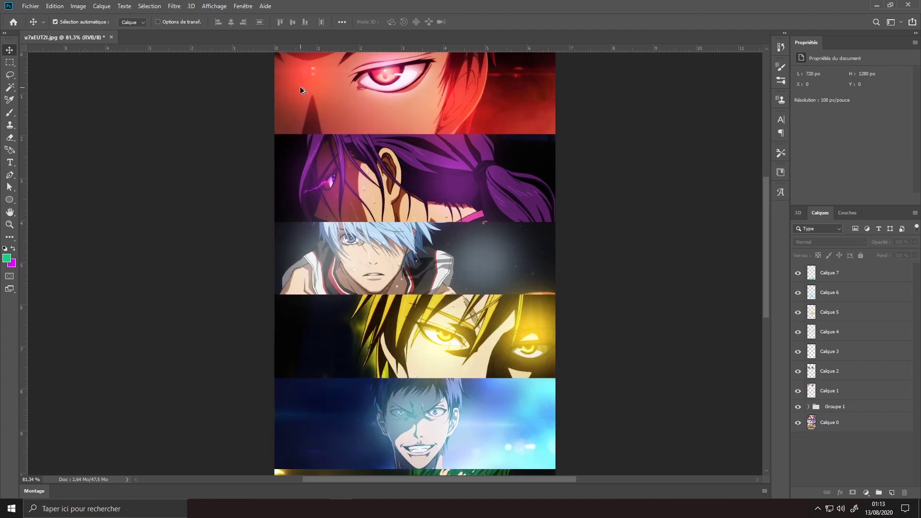
# Step: Above Calque 7, draw a full-width black rectangle about 737 px by 22 px over the border between the first and second strips
pyautogui.click(876, 280)
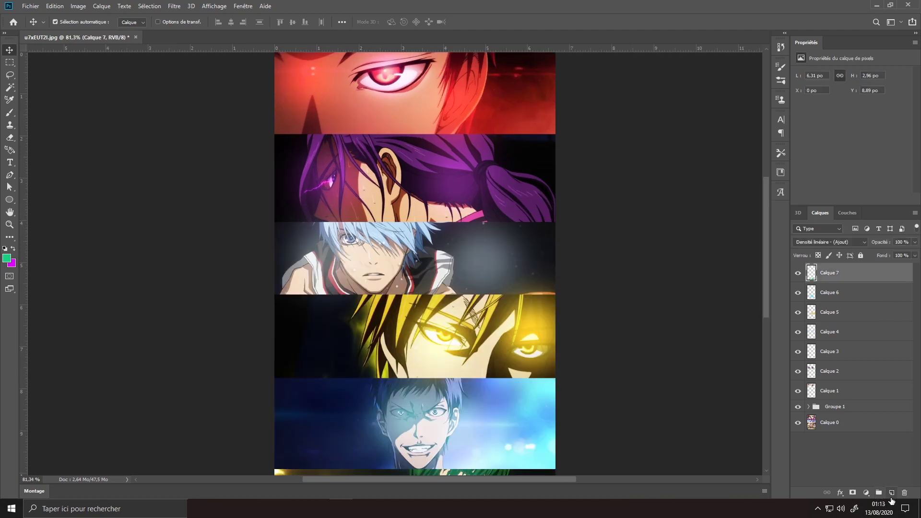
pyautogui.click(891, 494)
pyautogui.scroll(2, 415, 263)
pyautogui.rightClick(9, 200)
pyautogui.click(43, 201)
pyautogui.moveTo(273, 168); pyautogui.dragTo(561, 176)
pyautogui.click(115, 22)
# Step: Duplicate the black bar and move the copy onto the border between the second and third strips
pyautogui.click(10, 50)
pyautogui.hotkey('ctrl', 'j')
pyautogui.hotkey('ctrl', 't')
pyautogui.moveTo(443, 174); pyautogui.dragTo(442, 262)
pyautogui.press('Return')
# Step: Duplicate both black bars together and move the copies onto the borders above and below the fourth strip
pyautogui.keyDown('ctrl'); pyautogui.click(862, 298); pyautogui.keyUp('ctrl')
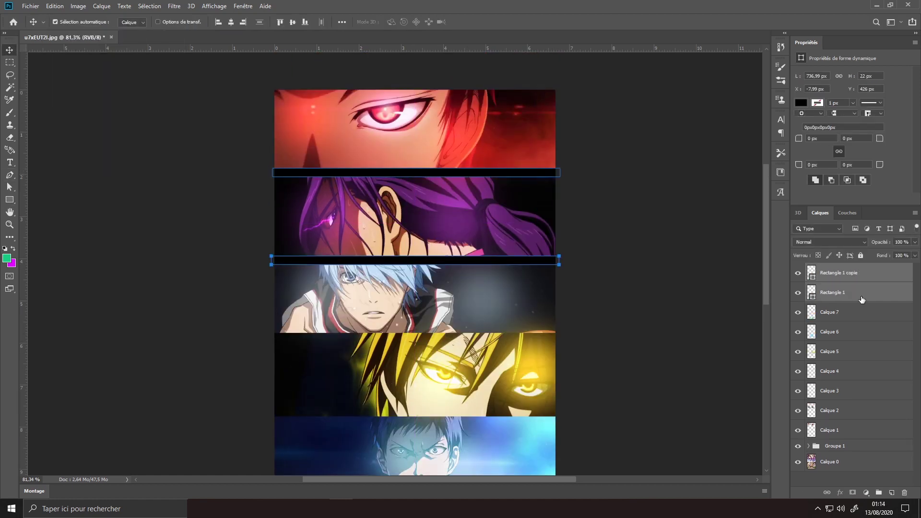
pyautogui.hotkey('ctrl', 'j')
pyautogui.hotkey('ctrl', 't')
pyautogui.scroll(-2, 468, 240)
pyautogui.moveTo(468, 198); pyautogui.dragTo(468, 359)
pyautogui.press('Return')
# Step: Duplicate one black bar and move the copy onto the border between the fifth and bottom strips
pyautogui.scroll(-2, 441, 386)
pyautogui.click(843, 293)
pyautogui.hotkey('ctrl', 'j')
pyautogui.hotkey('ctrl', 't')
pyautogui.moveTo(464, 253); pyautogui.dragTo(464, 348)
pyautogui.press('Return')
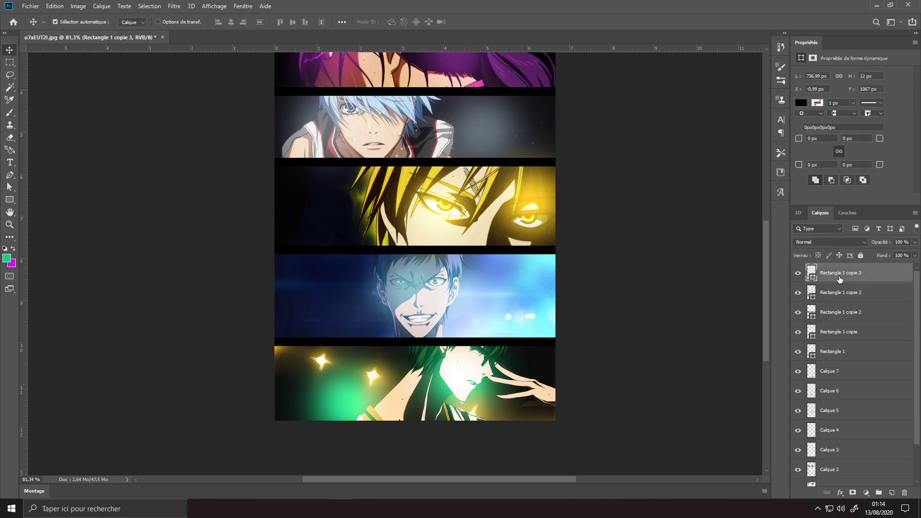
# Step: Group all glow layers and black bars, from Calque 1 up to the topmost rectangle, above Groupe 1
pyautogui.scroll(-2, 397, 310)
pyautogui.scroll(-1, 366, 317)
pyautogui.scroll(1, 365, 318)
pyautogui.scroll(-1, 366, 318)
pyautogui.scroll(1, 366, 317)
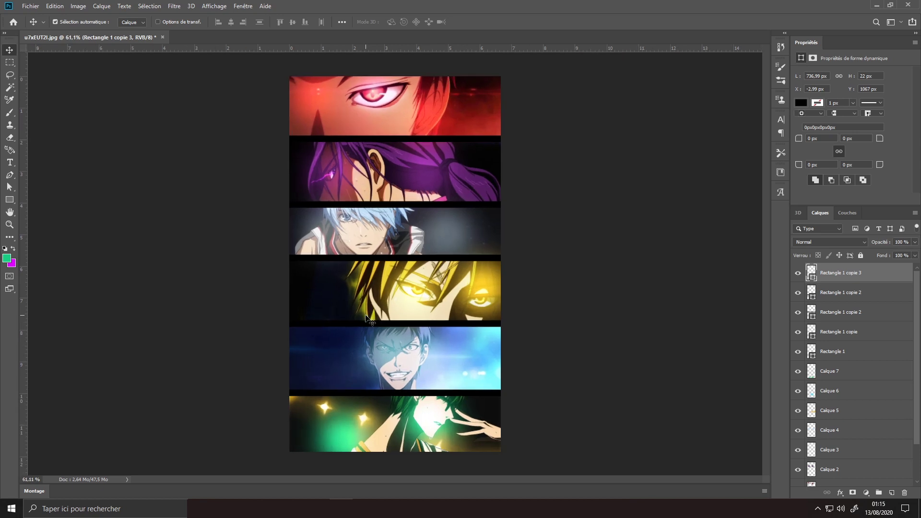
pyautogui.scroll(-2, 865, 406)
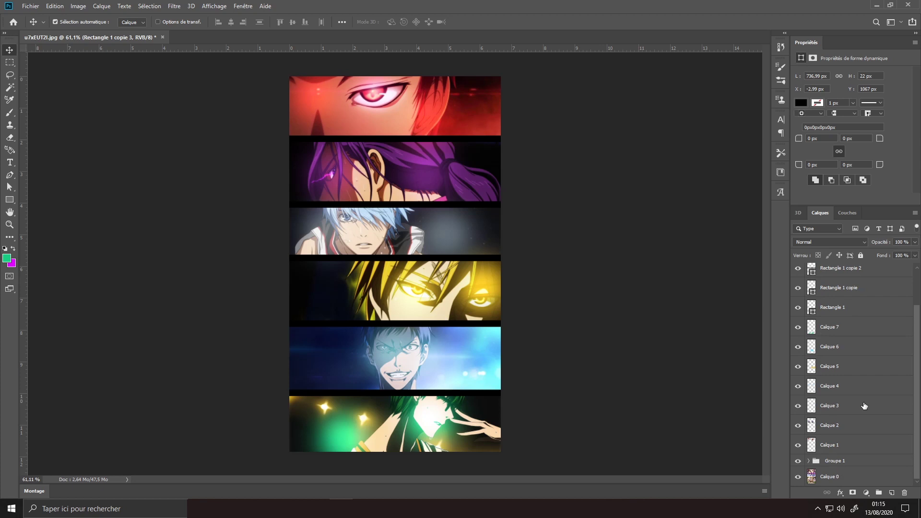
pyautogui.click(851, 448)
pyautogui.scroll(2, 884, 365)
pyautogui.keyDown('shift'); pyautogui.click(867, 281); pyautogui.keyUp('shift')
pyautogui.click(878, 494)
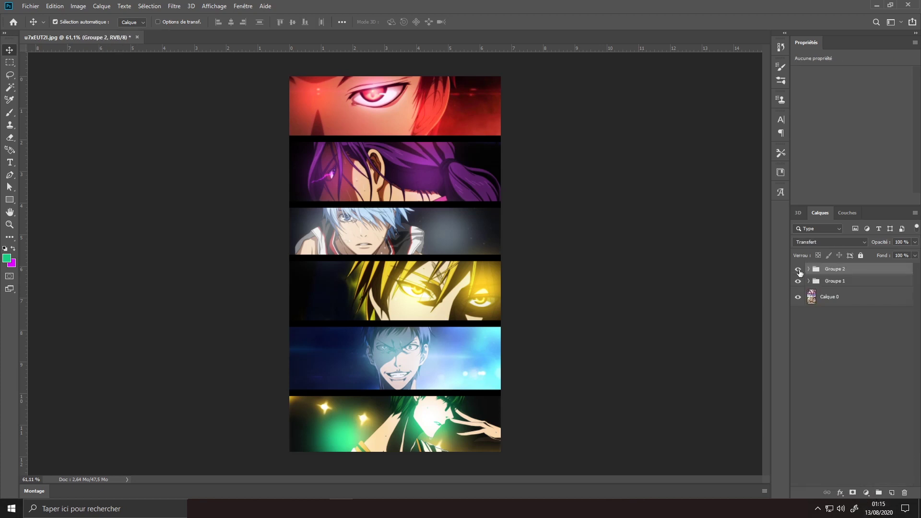
# Step: Toggle the visibility of Groupe 2 and Groupe 1 to compare the remade poster with the original
pyautogui.click(798, 269)
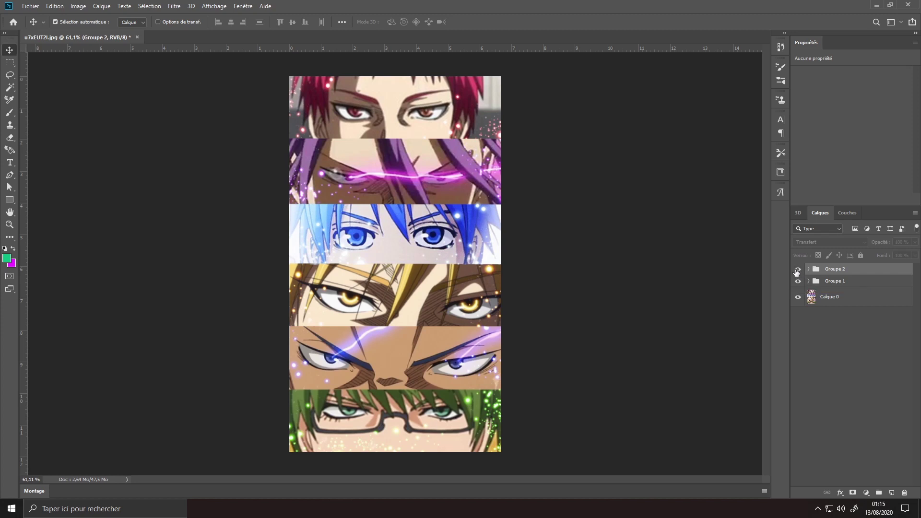
pyautogui.click(798, 270)
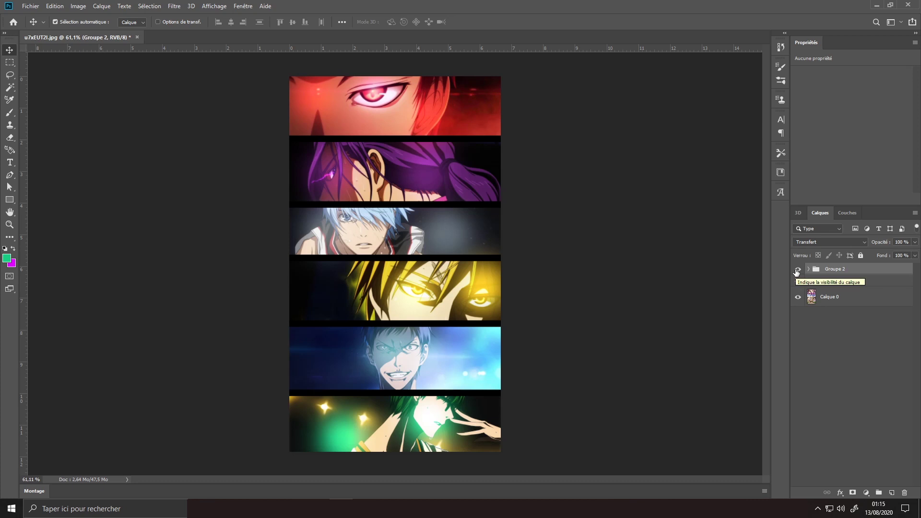
pyautogui.click(798, 270)
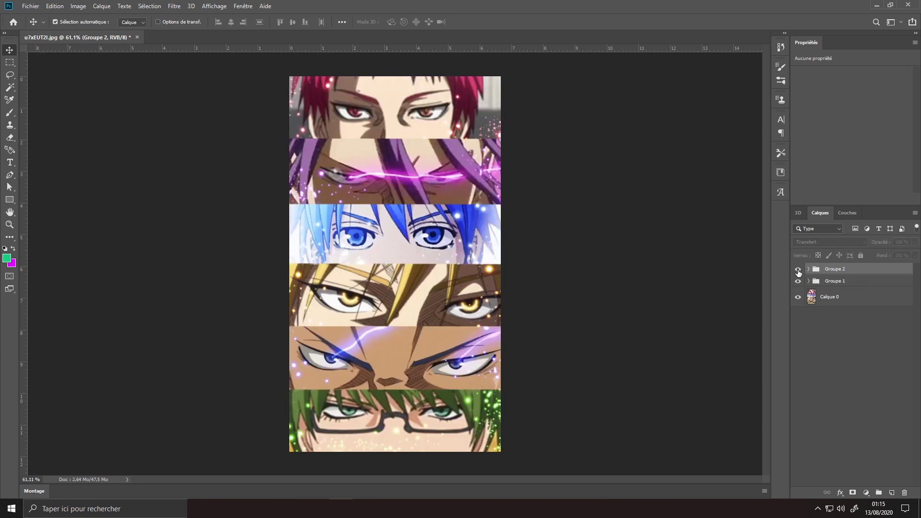
pyautogui.click(798, 270)
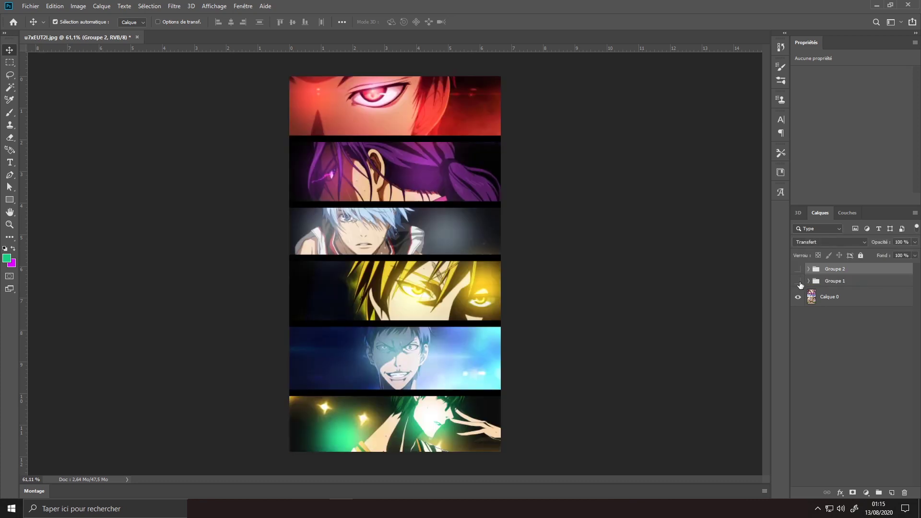
pyautogui.click(800, 285)
pyautogui.moveTo(801, 285); pyautogui.dragTo(801, 276)
pyautogui.click(799, 274)
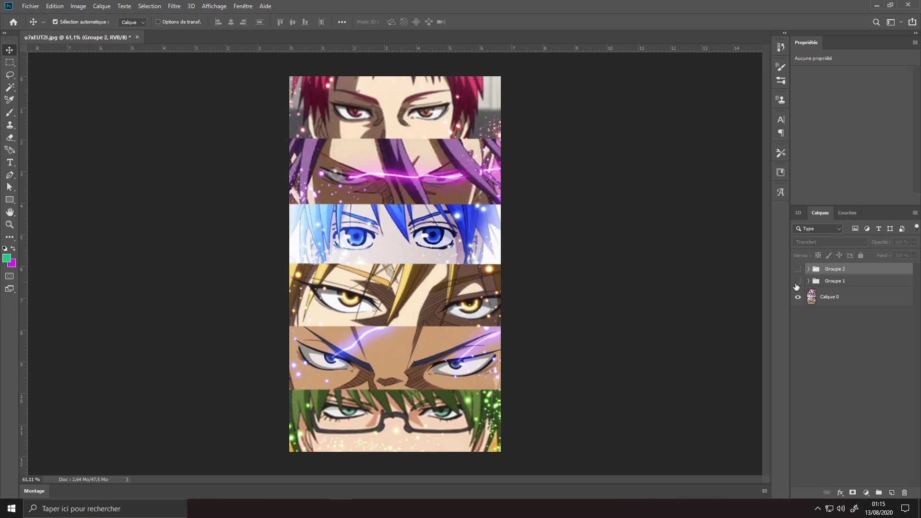
pyautogui.moveTo(796, 286); pyautogui.dragTo(796, 269)
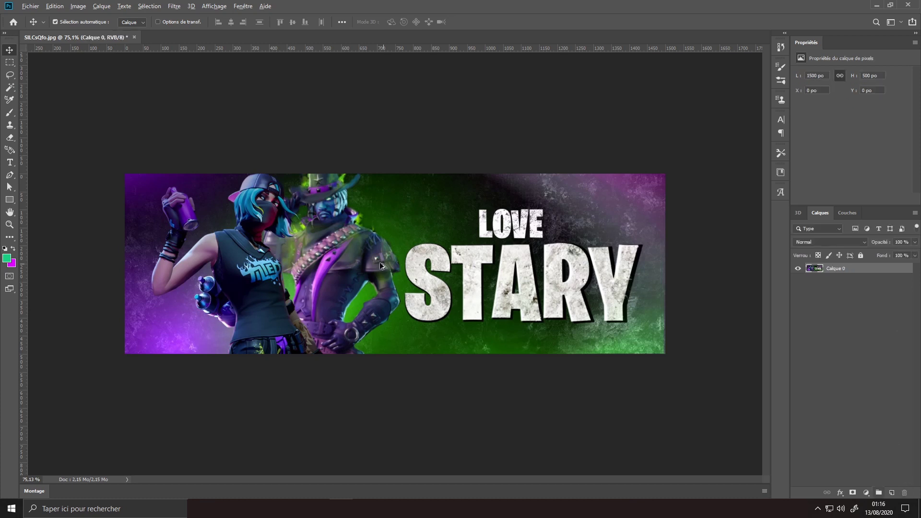
# Step: Examine the LOVE STARY Fortnite banner closely and check its pixel dimensions in the image size settings
pyautogui.scroll(-1, 374, 263)
pyautogui.scroll(2, 373, 264)
pyautogui.scroll(-3, 374, 263)
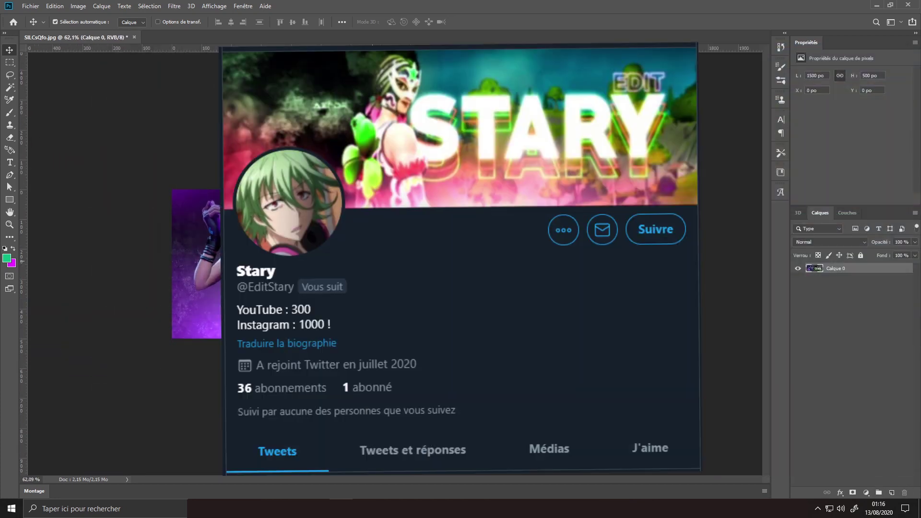
pyautogui.scroll(2, 395, 264)
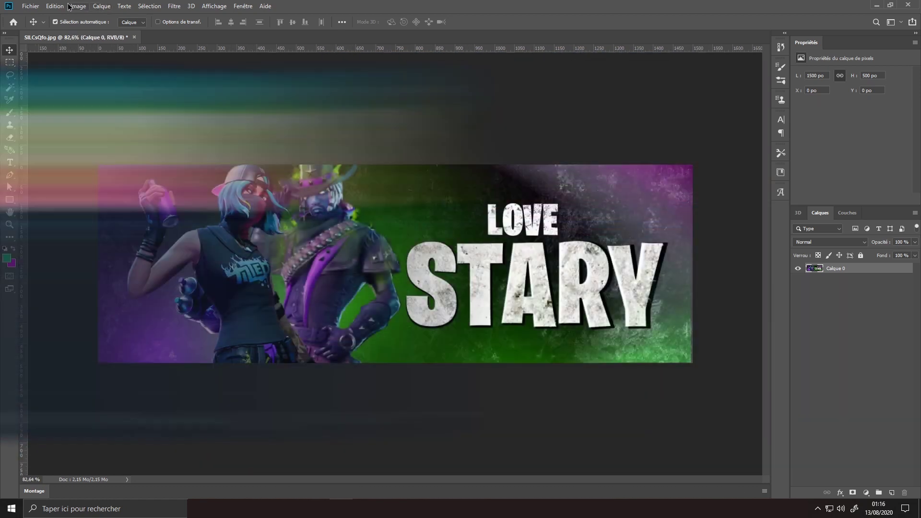
pyautogui.click(78, 7)
pyautogui.click(115, 79)
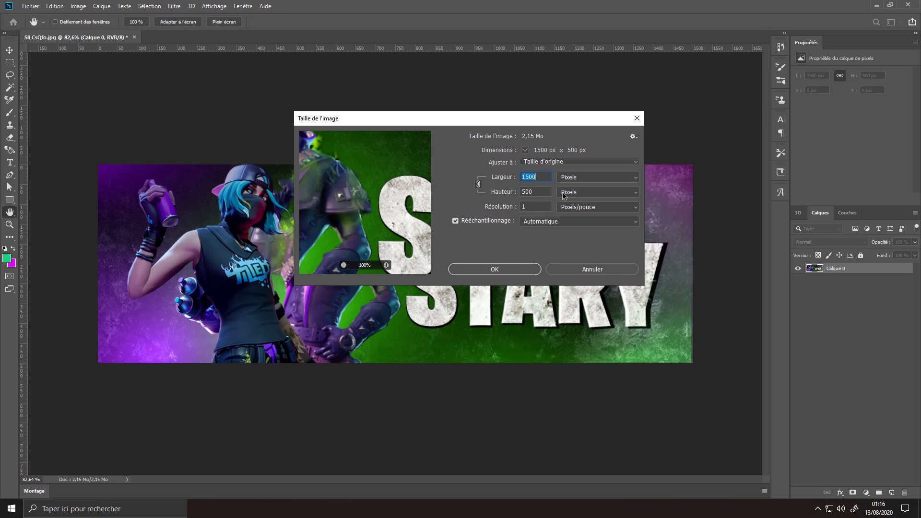
pyautogui.click(637, 119)
pyautogui.scroll(7, 497, 280)
pyautogui.scroll(-3, 497, 280)
pyautogui.scroll(-3, 496, 280)
pyautogui.scroll(1, 497, 280)
pyautogui.scroll(-1, 496, 280)
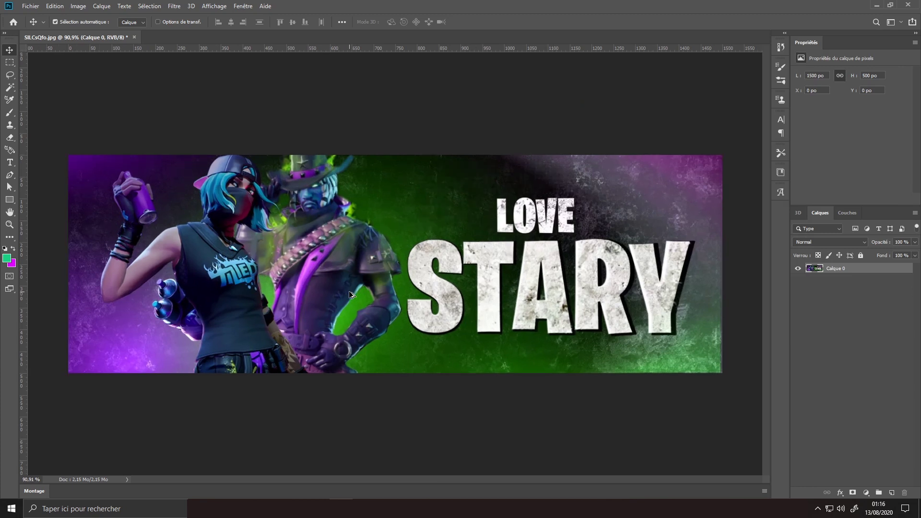
# Step: Try adding a solid colour fill layer in 000000 to the opened banner image
pyautogui.click(866, 493)
pyautogui.click(866, 327)
pyautogui.write('000000')
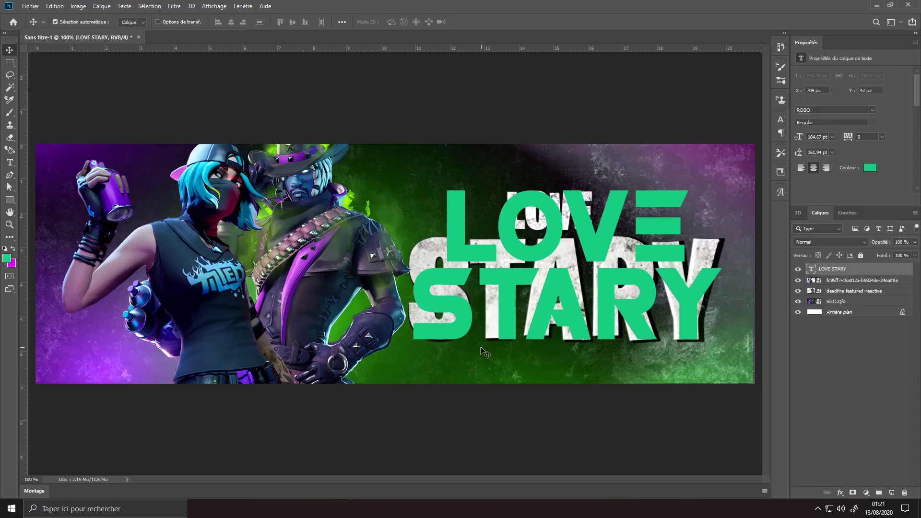
# Step: Add a black 000000 solid colour fill layer directly above the SILCsQfo layer to cover the original banner
pyautogui.scroll(-2, 478, 345)
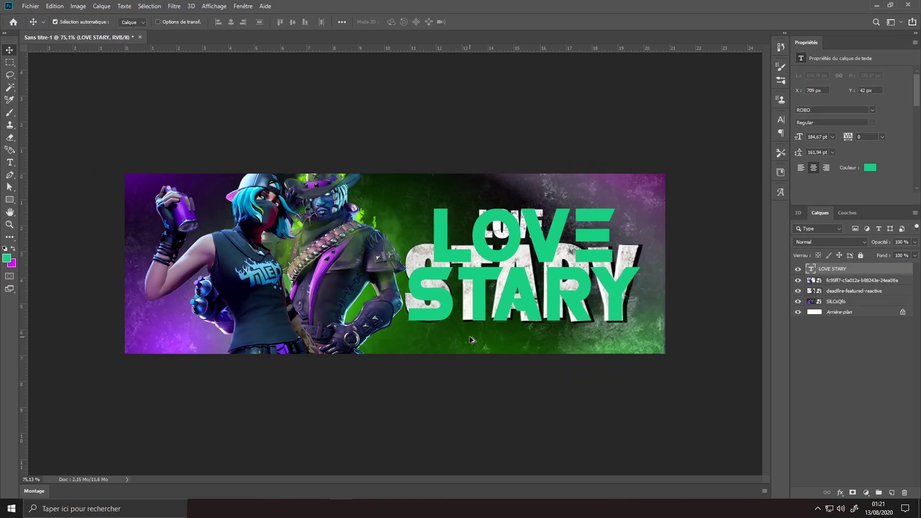
pyautogui.scroll(1, 471, 339)
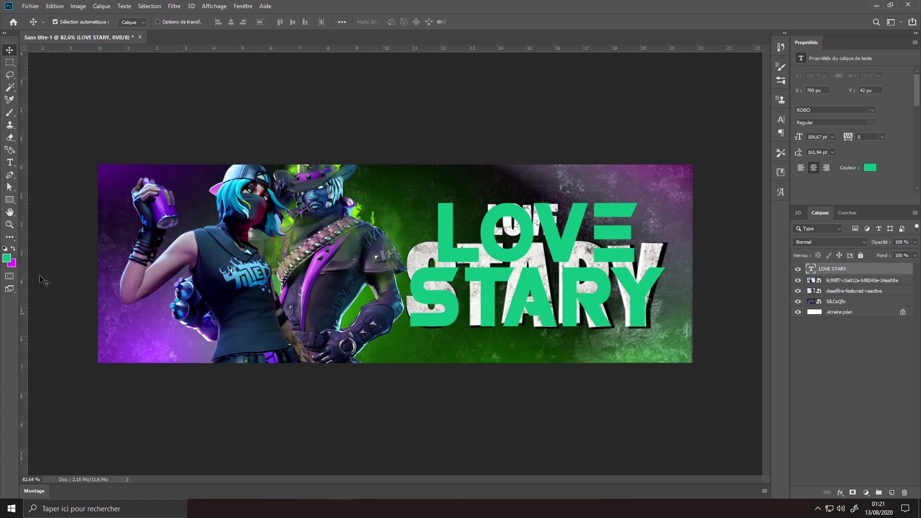
pyautogui.scroll(1, 355, 289)
pyautogui.scroll(-2, 356, 289)
pyautogui.scroll(3, 355, 290)
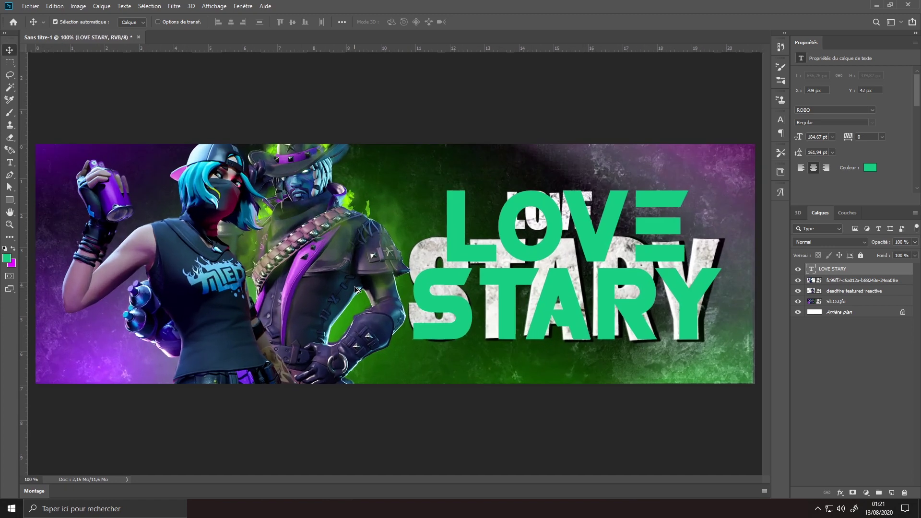
pyautogui.scroll(-1, 507, 284)
pyautogui.click(849, 303)
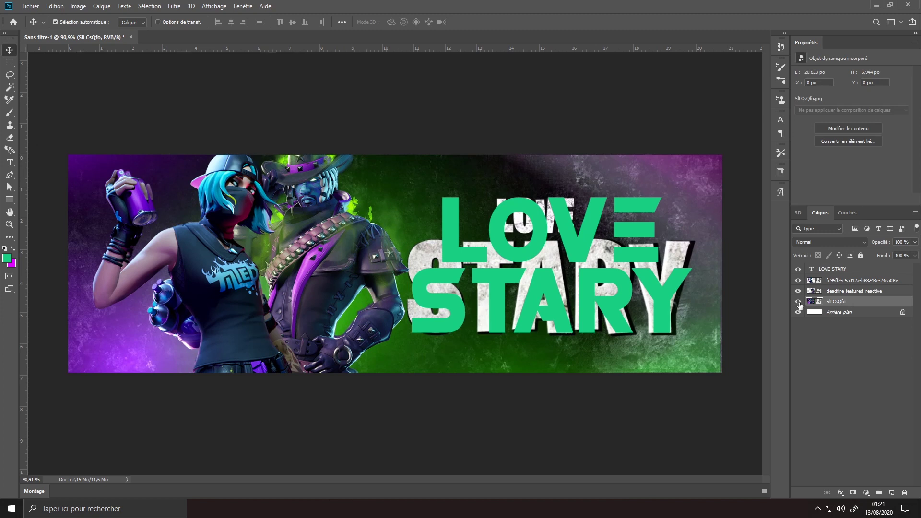
pyautogui.click(864, 493)
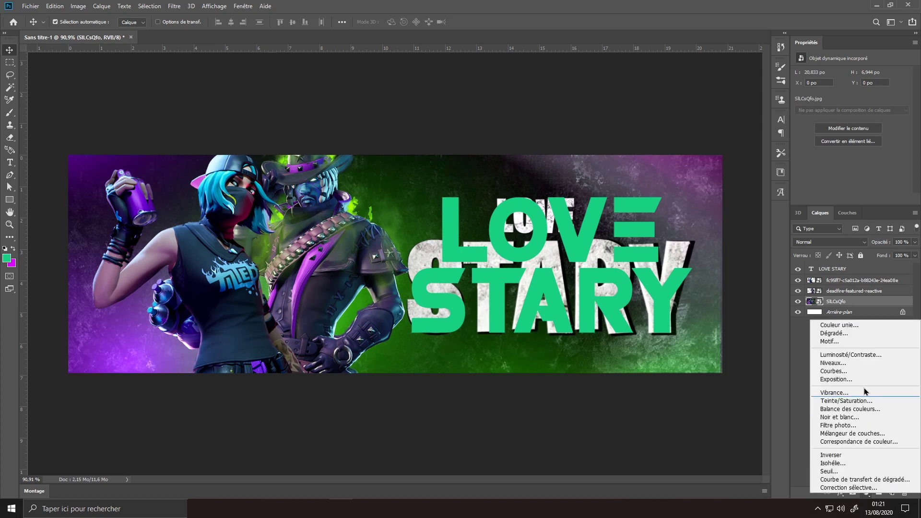
pyautogui.click(853, 327)
pyautogui.moveTo(609, 388); pyautogui.dragTo(576, 454)
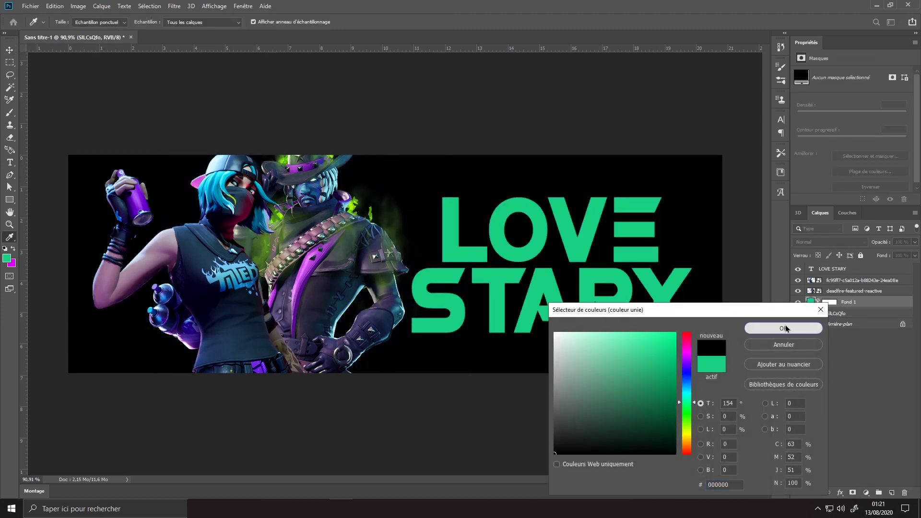
pyautogui.click(758, 328)
# Step: Apply a gradient overlay to the LOVE STARY text layer using the blue-to-purple preset, with purple above and blue below
pyautogui.click(864, 270)
pyautogui.doubleClick(878, 270)
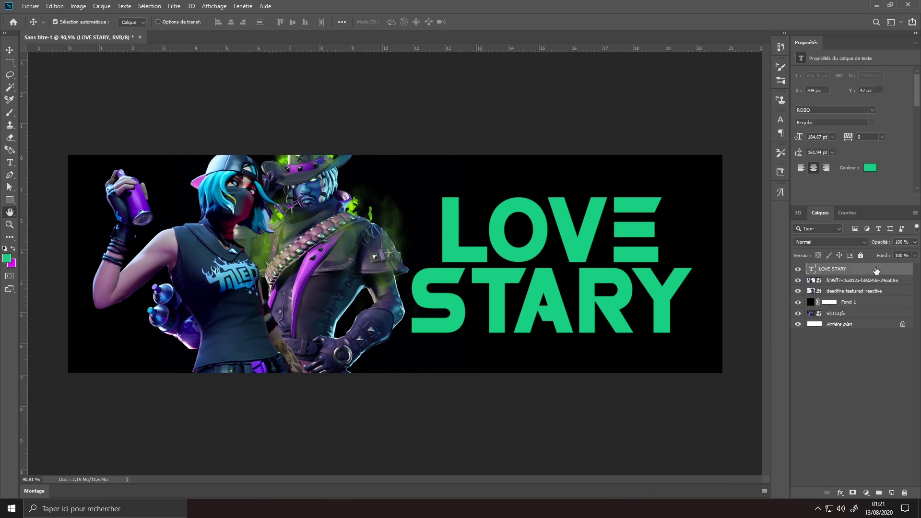
pyautogui.click(538, 311)
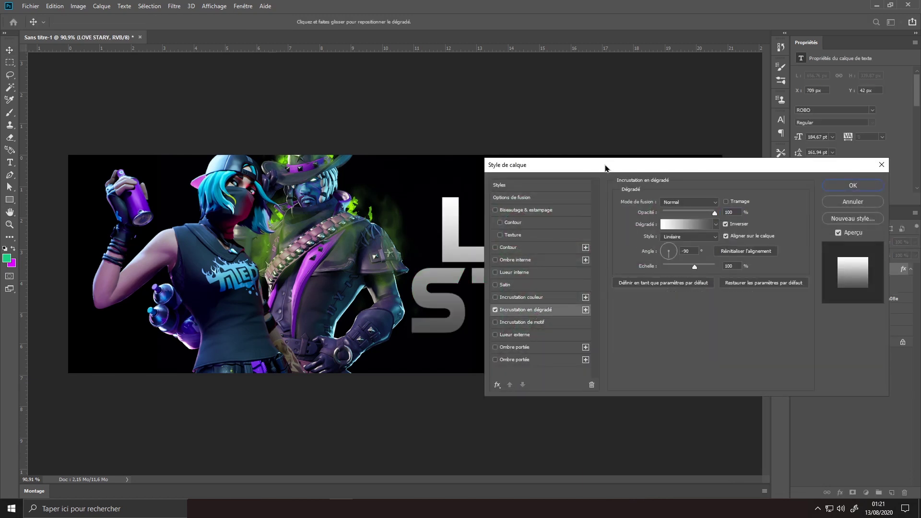
pyautogui.moveTo(591, 165); pyautogui.dragTo(766, 107)
pyautogui.click(862, 165)
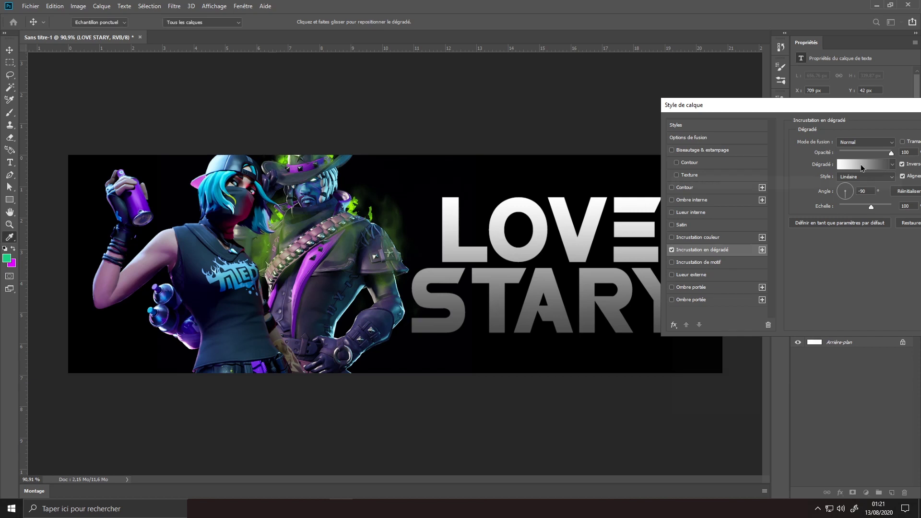
pyautogui.doubleClick(678, 354)
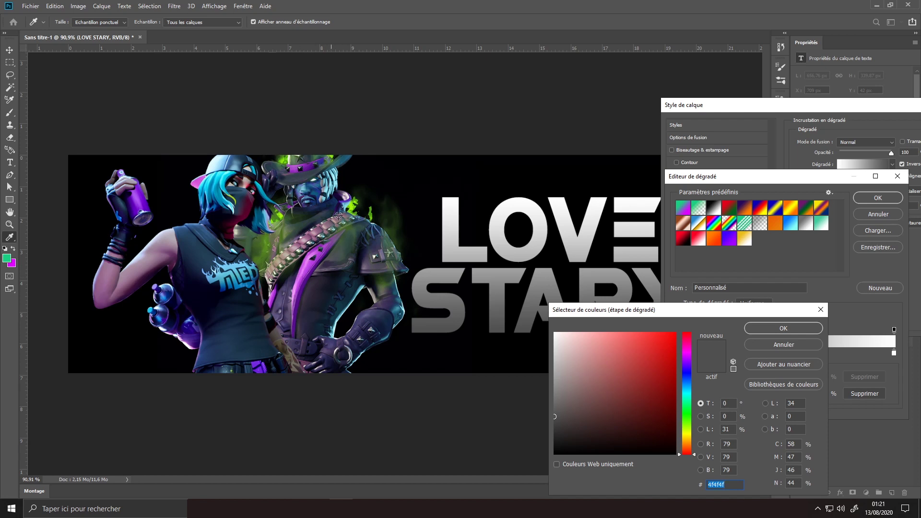
pyautogui.click(782, 329)
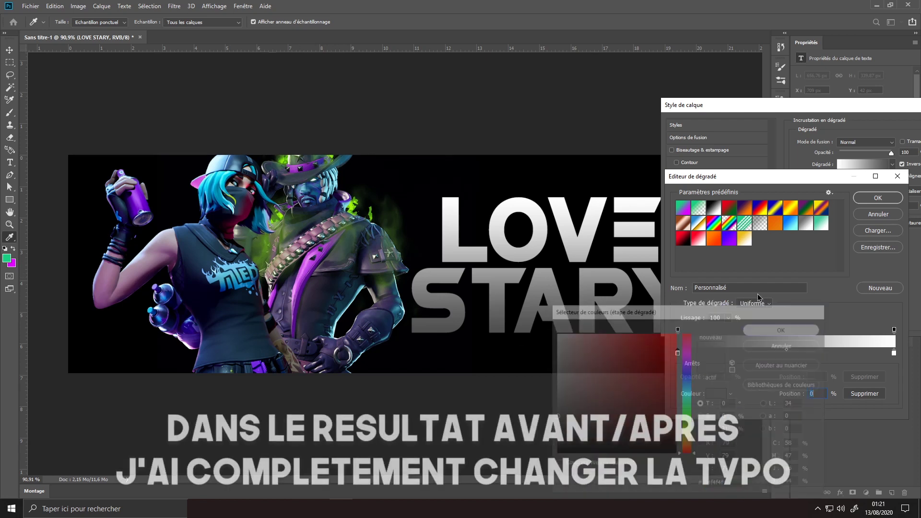
pyautogui.click(732, 242)
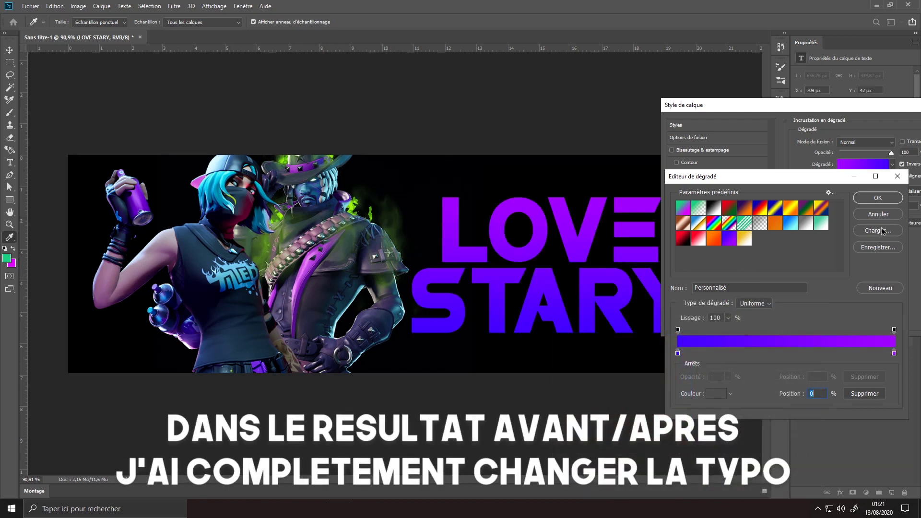
pyautogui.click(876, 199)
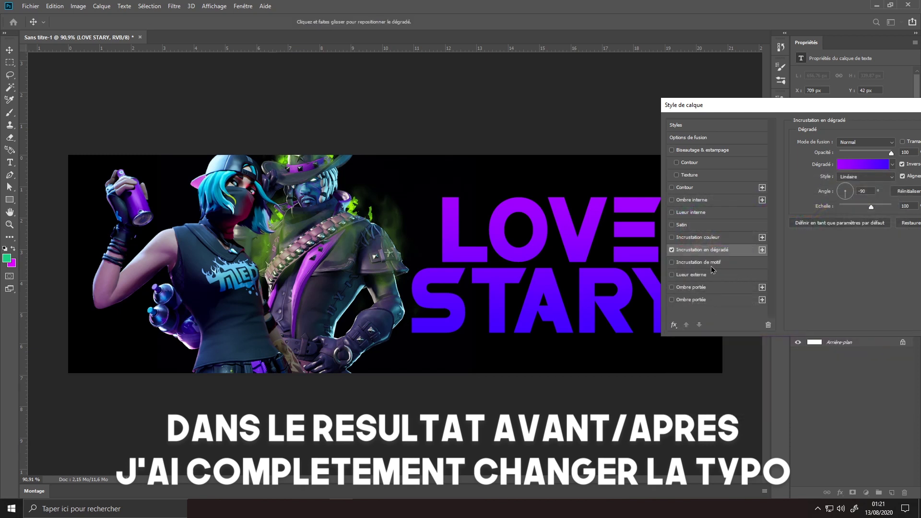
# Step: Add an inner glow in Incrustation blend mode to the LOVE STARY text, adjust its size slightly and apply the layer style
pyautogui.click(691, 212)
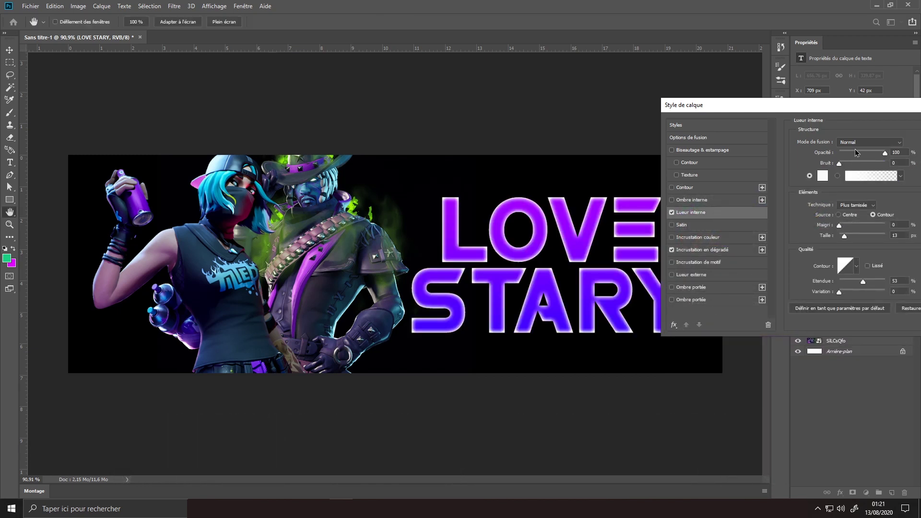
pyautogui.click(857, 143)
pyautogui.click(856, 262)
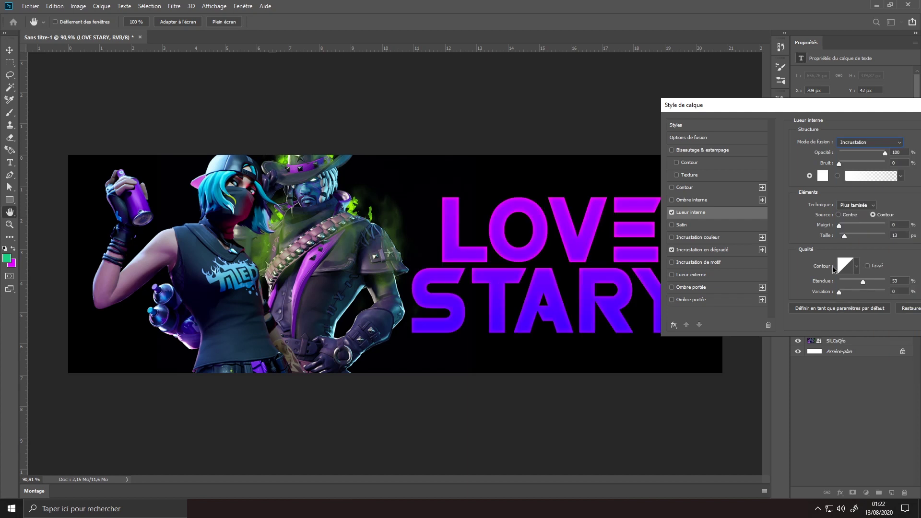
pyautogui.moveTo(843, 236); pyautogui.dragTo(845, 235)
pyautogui.moveTo(747, 111); pyautogui.dragTo(573, 98)
pyautogui.click(857, 115)
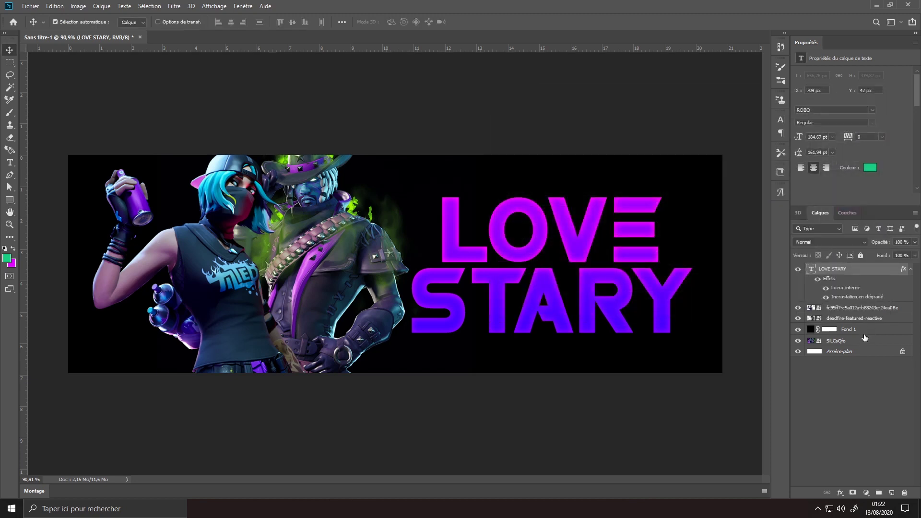
# Step: Place the Texture pour le fond image as an embedded object above the Fond 1 layer and set its opacity to 15%
pyautogui.click(862, 331)
pyautogui.click(28, 6)
pyautogui.click(393, 230)
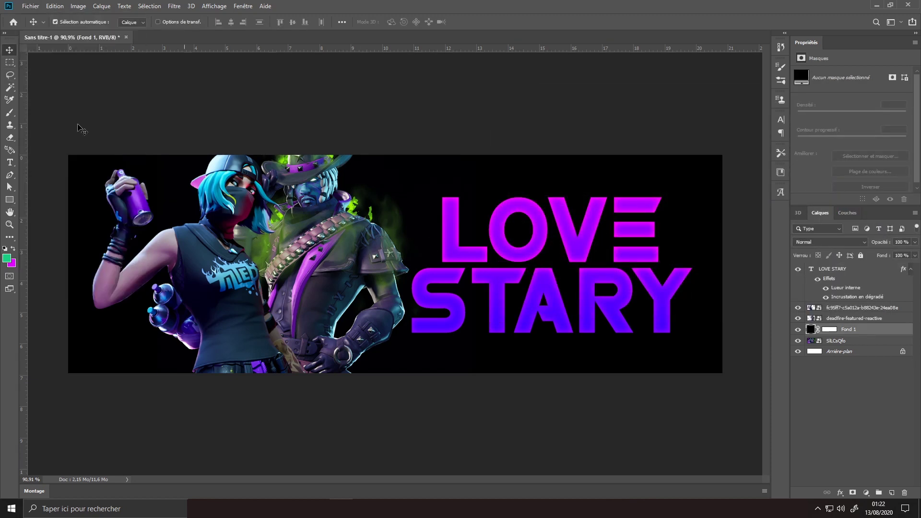
pyautogui.click(38, 4)
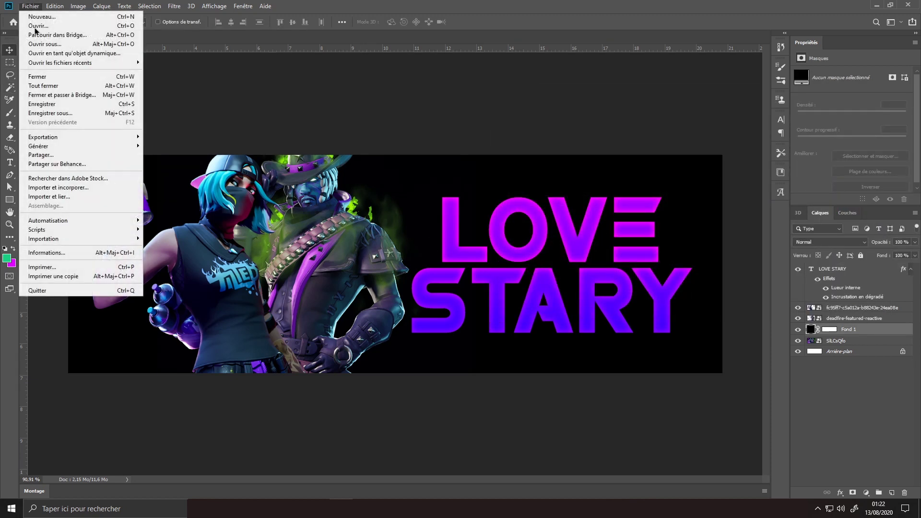
pyautogui.click(89, 189)
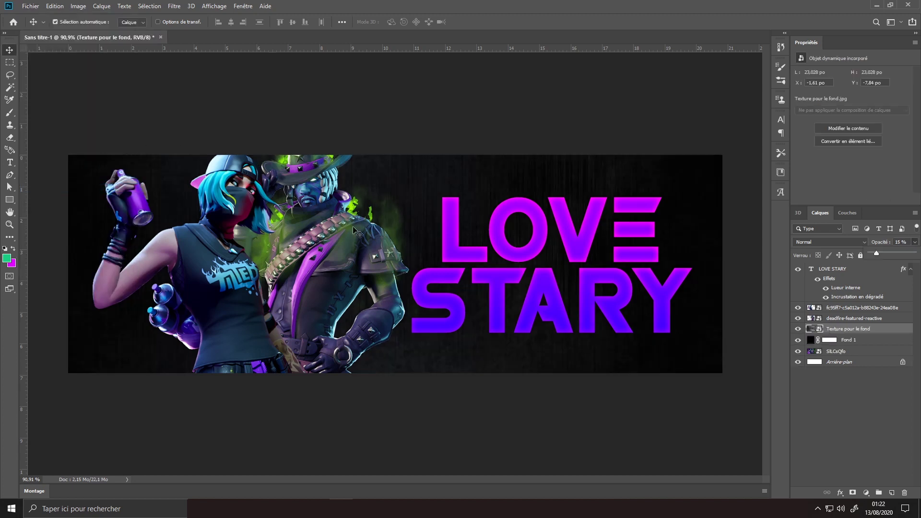
# Step: Toggle the visibility of the Fond 1 layer to compare the new background with the original banner
pyautogui.scroll(-1, 398, 238)
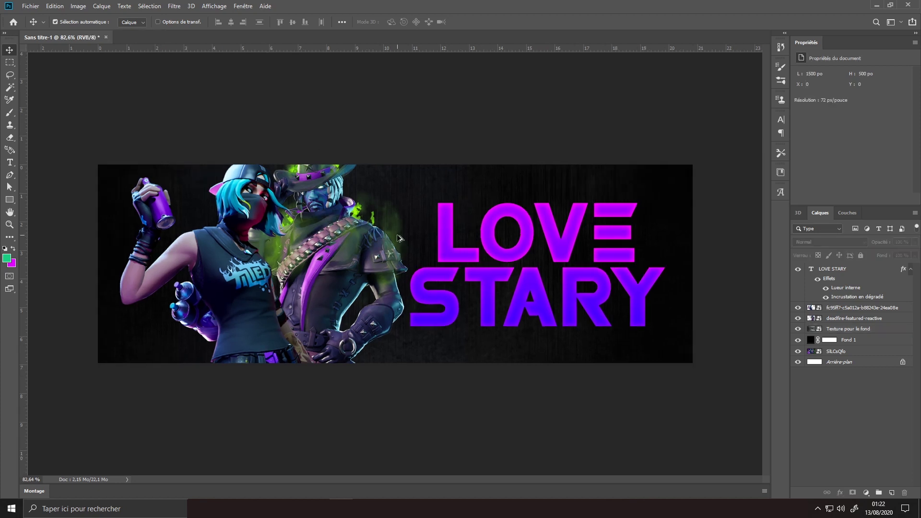
pyautogui.click(798, 341)
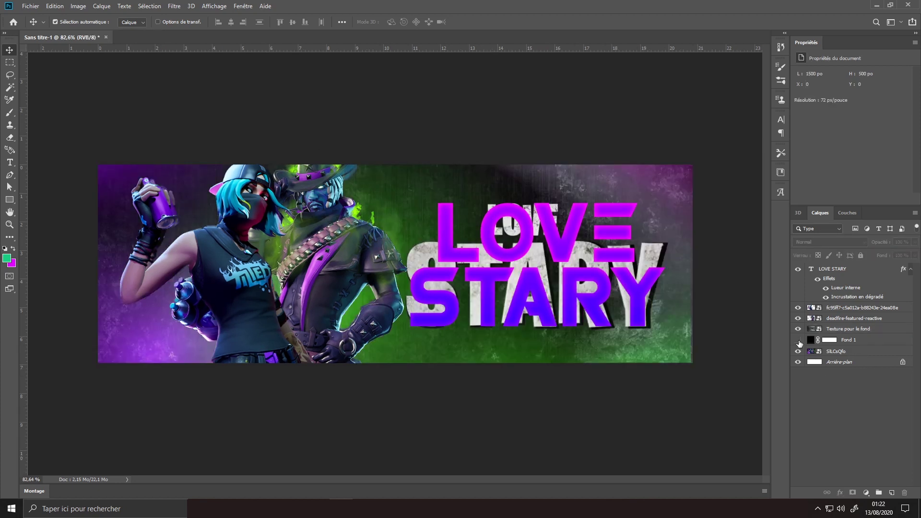
pyautogui.click(799, 341)
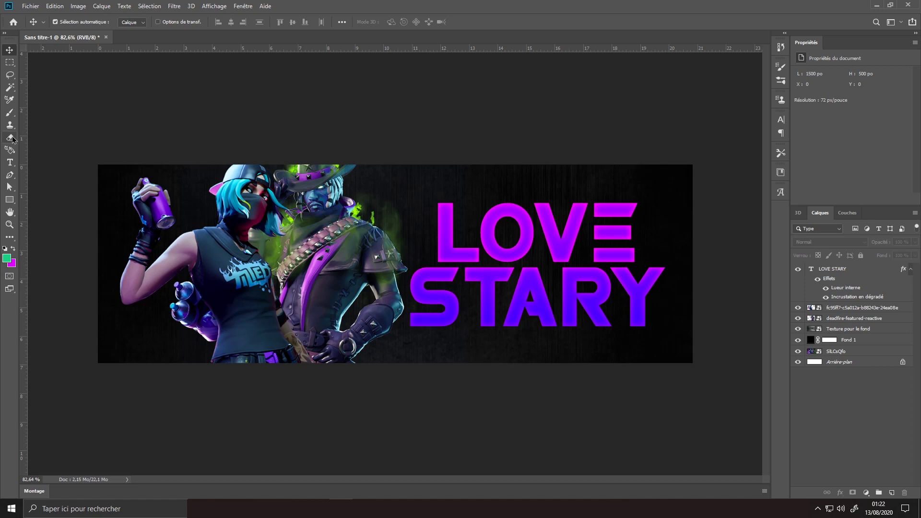
# Step: Paint soft magenta light with a large brush on a new layer above Texture pour le fond
pyautogui.click(10, 114)
pyautogui.click(13, 248)
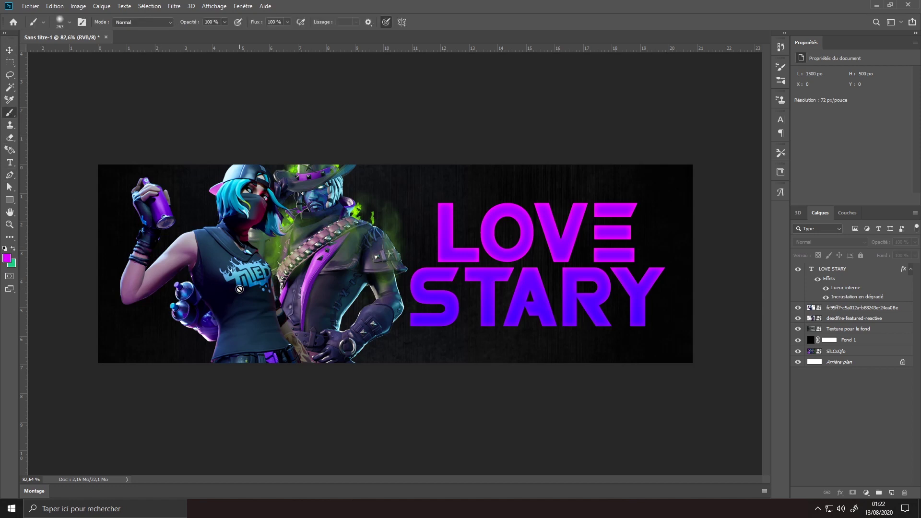
pyautogui.click(866, 329)
pyautogui.click(892, 493)
pyautogui.click(133, 339)
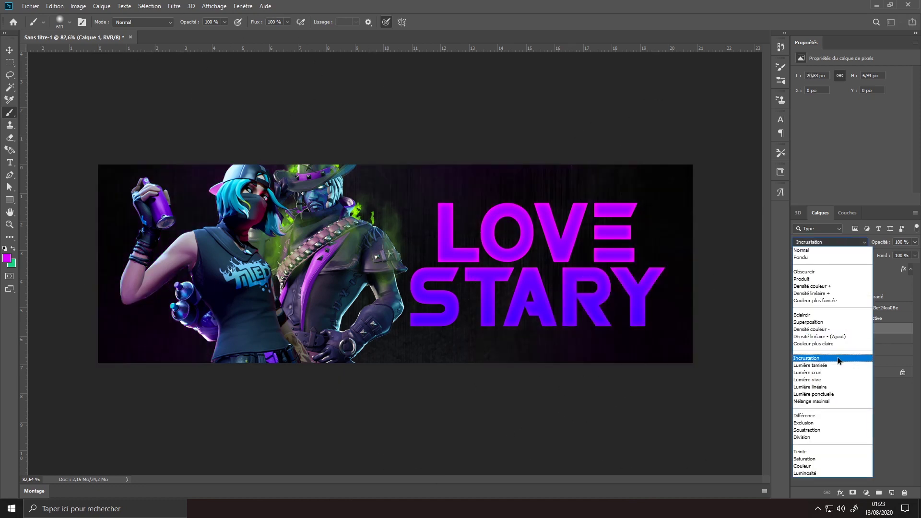
# Step: Set the magenta light layer to Incrustation, duplicate it and apply the Lumière tamisée blend mode
pyautogui.click(827, 358)
pyautogui.click(830, 242)
pyautogui.click(826, 366)
pyautogui.press('v')
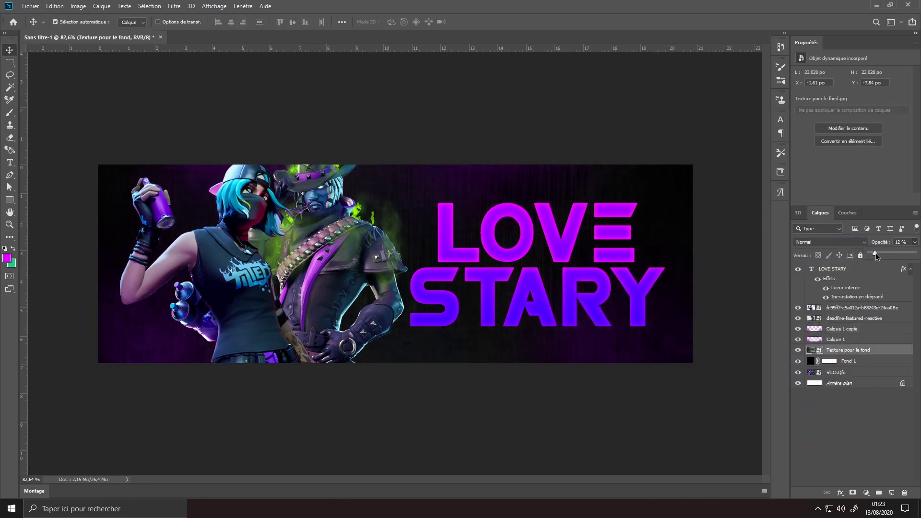
# Step: Sample the green of the hatted character's smoke and paint soft green light around the background on a new layer
pyautogui.click(892, 492)
pyautogui.click(12, 263)
pyautogui.click(358, 210)
pyautogui.click(784, 329)
pyautogui.click(9, 112)
pyautogui.click(13, 248)
pyautogui.click(336, 398)
pyautogui.click(338, 134)
pyautogui.click(679, 211)
# Step: Blend the green light layer in Lumière tamisée mode and duplicate it, keeping the same blend mode on the copy
pyautogui.click(853, 350)
pyautogui.click(853, 330)
pyautogui.click(830, 241)
pyautogui.click(835, 365)
pyautogui.hotkey('ctrl', 'j')
pyautogui.click(830, 242)
pyautogui.click(836, 366)
pyautogui.press('v')
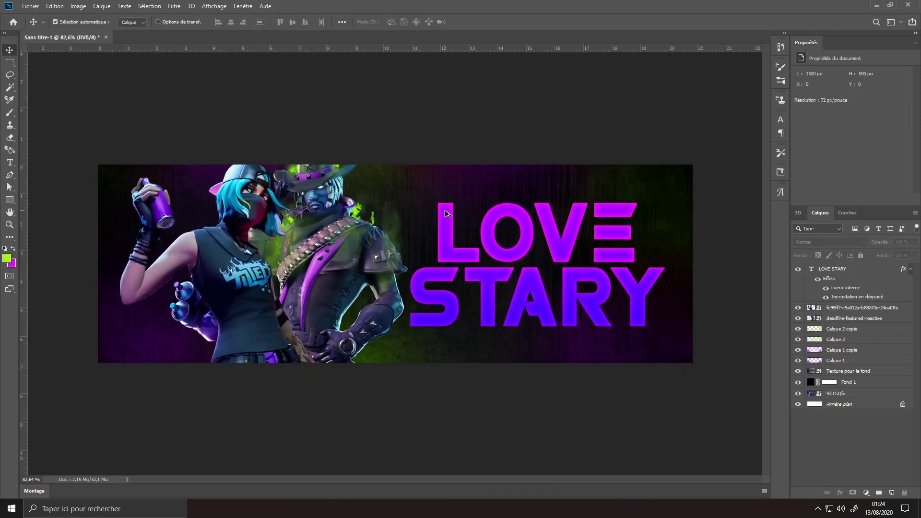
# Step: Hide all the new layers to compare with the original banner, and show them again
pyautogui.click(799, 383)
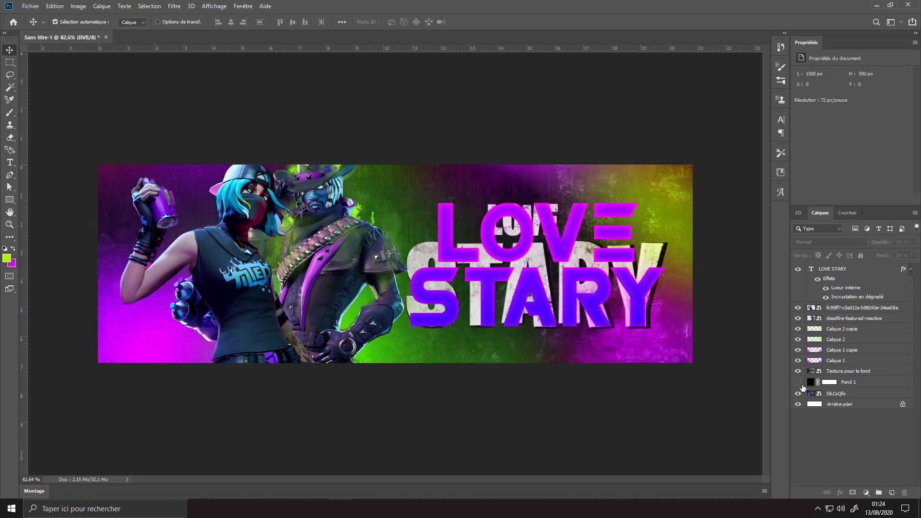
pyautogui.moveTo(799, 372); pyautogui.dragTo(798, 270)
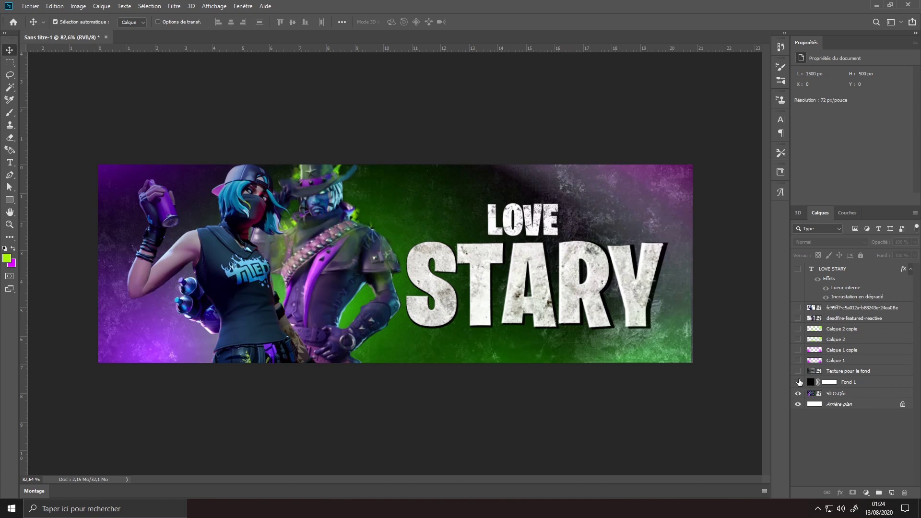
pyautogui.moveTo(800, 382); pyautogui.dragTo(799, 269)
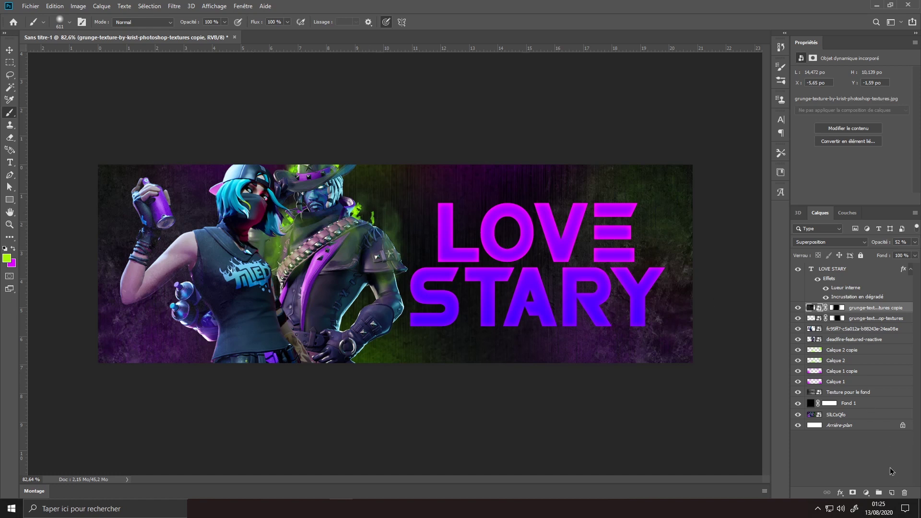
# Step: Add a black drop shadow with a distance of 7 px to the LOVE STARY text
pyautogui.click(871, 275)
pyautogui.doubleClick(871, 275)
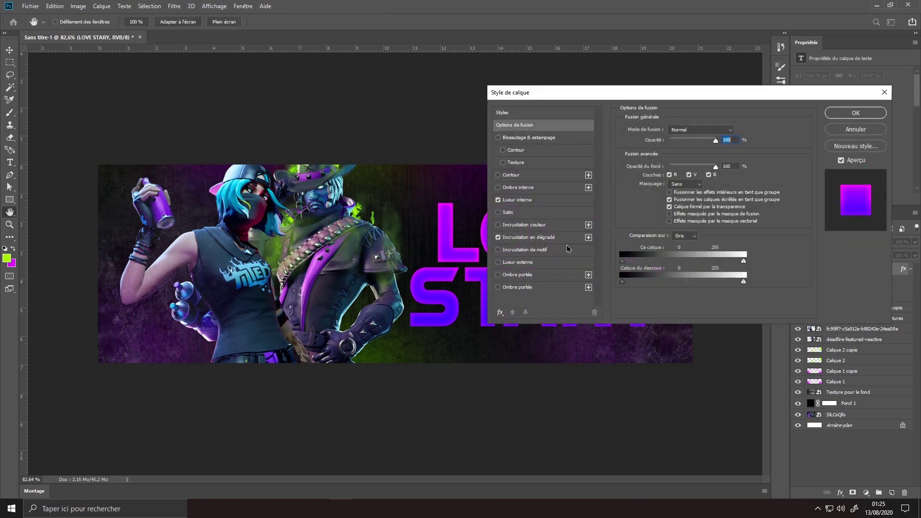
pyautogui.click(519, 275)
pyautogui.moveTo(560, 92); pyautogui.dragTo(735, 73)
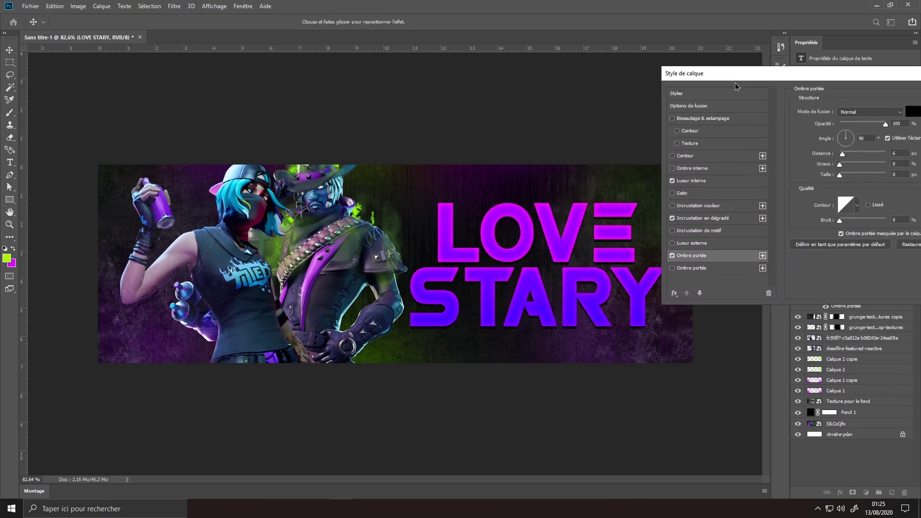
pyautogui.moveTo(845, 156); pyautogui.dragTo(844, 157)
pyautogui.moveTo(750, 73); pyautogui.dragTo(426, 76)
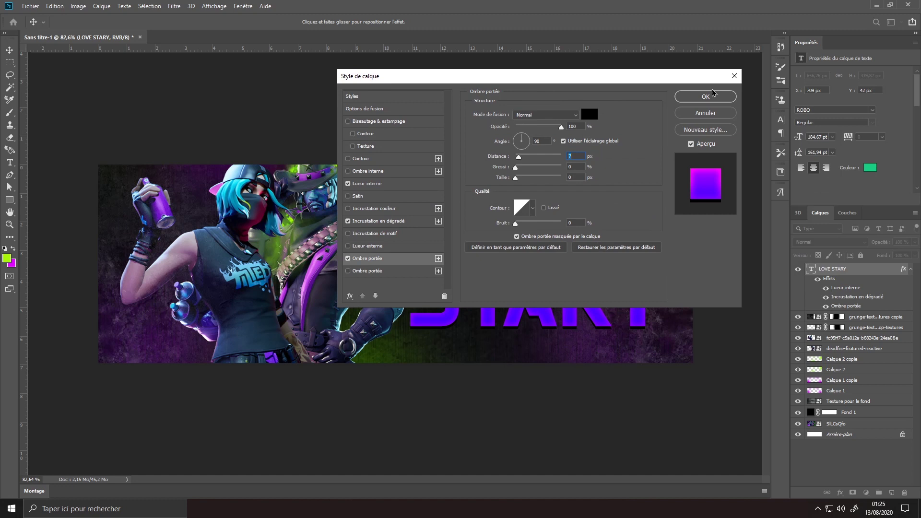
pyautogui.click(706, 97)
# Step: Duplicate the Texture pour le fond layer above LOVE STARY, clip it to the text and set its blend mode to Incrustation
pyautogui.click(860, 404)
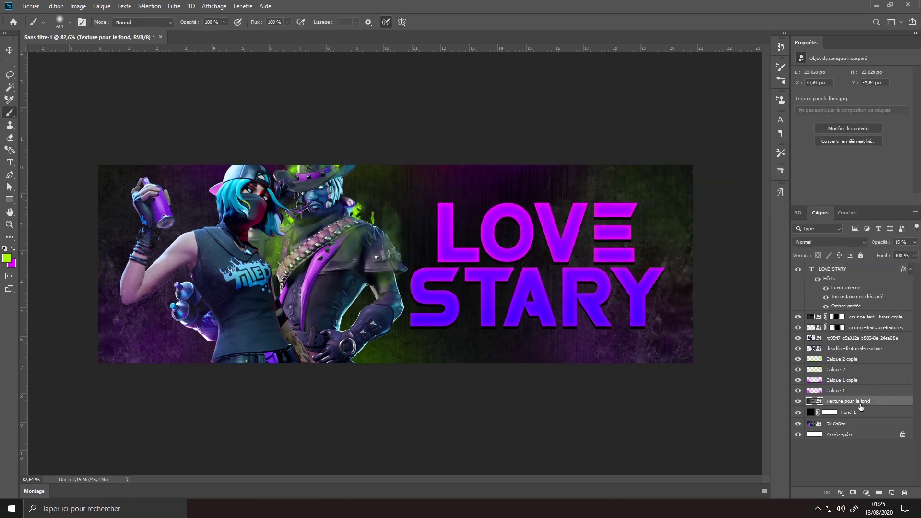
pyautogui.moveTo(861, 407); pyautogui.dragTo(847, 271)
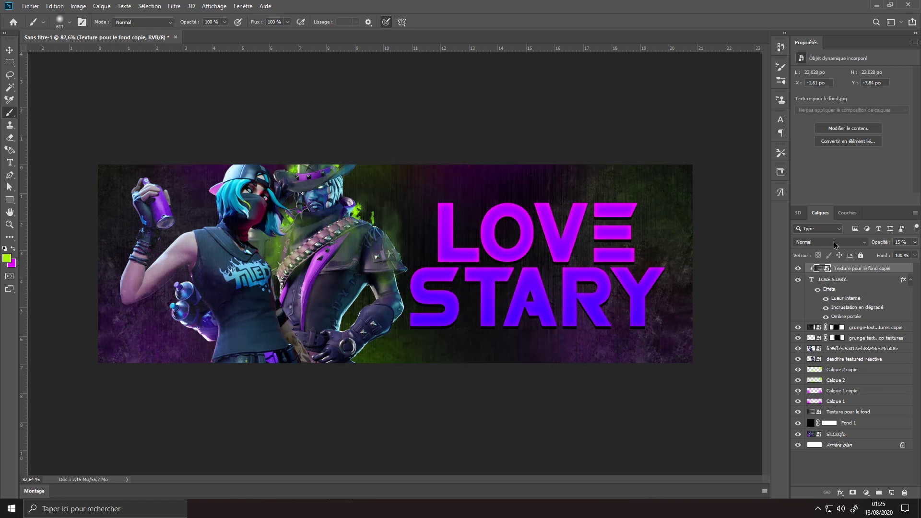
pyautogui.click(837, 243)
pyautogui.click(836, 357)
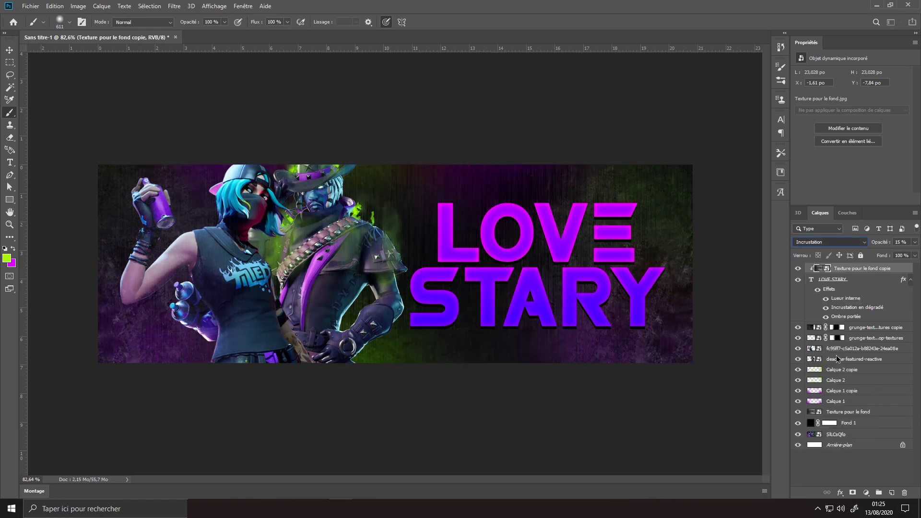
# Step: Duplicate the LOVE STARY text layer, rasterize the copy with its layer style and hide the original text layer
pyautogui.click(843, 281)
pyautogui.hotkey('ctrl', 'j')
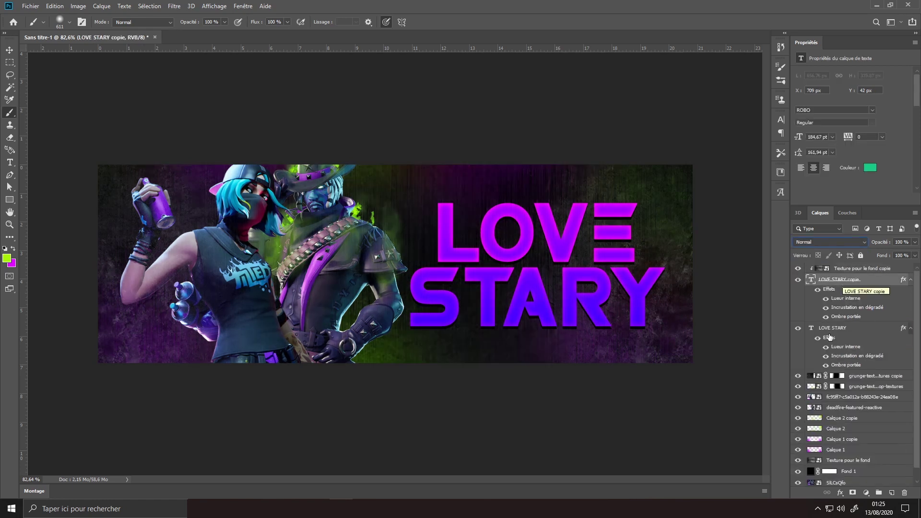
pyautogui.rightClick(857, 281)
pyautogui.click(797, 226)
# Step: Try other blend modes on the clipped text texture, keep Incrustation and set its opacity to 50%
pyautogui.click(845, 269)
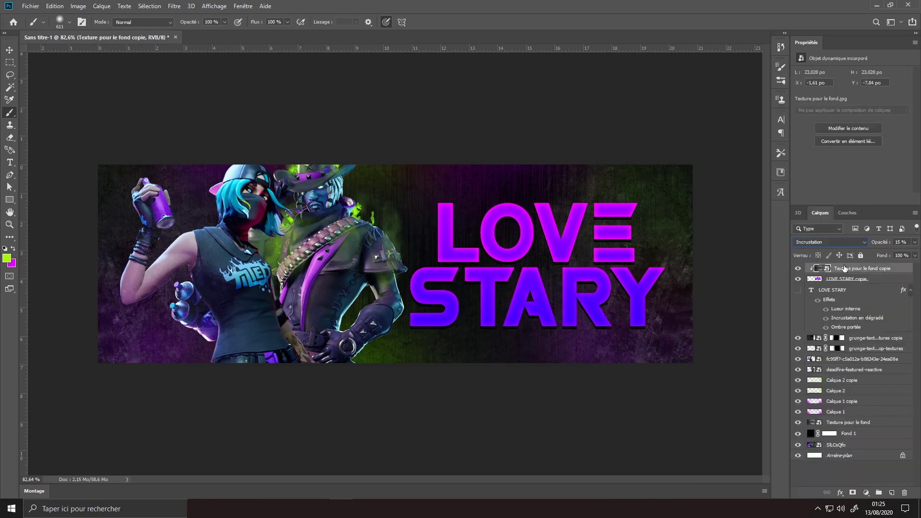
pyautogui.click(840, 243)
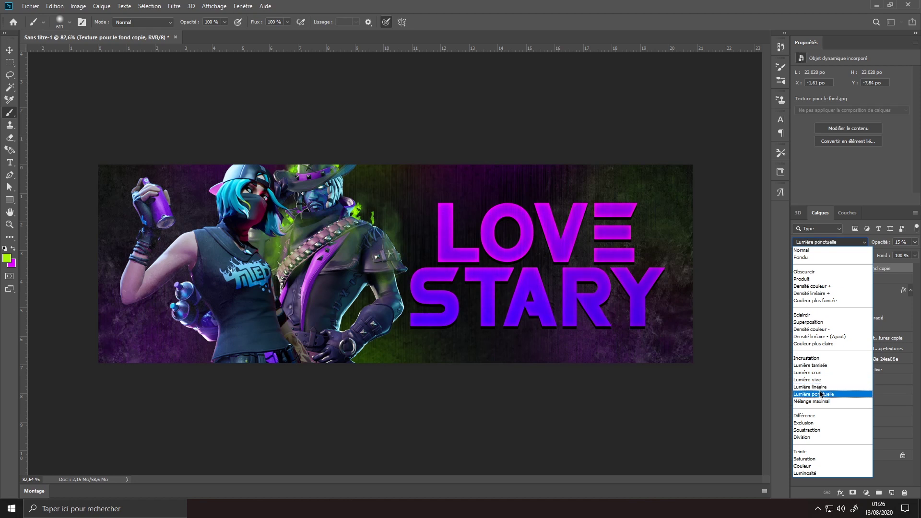
pyautogui.click(9, 51)
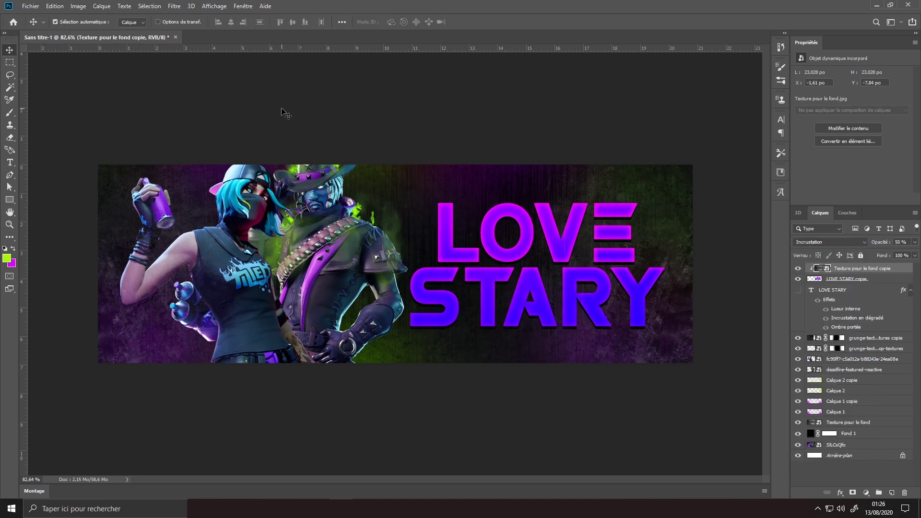
# Step: Add a Vibrance adjustment at +100, two Correspondance de couleur adjustments and an Exposition adjustment with a +0,0066 offset above the clipped text texture
pyautogui.click(282, 110)
pyautogui.scroll(-2, 321, 206)
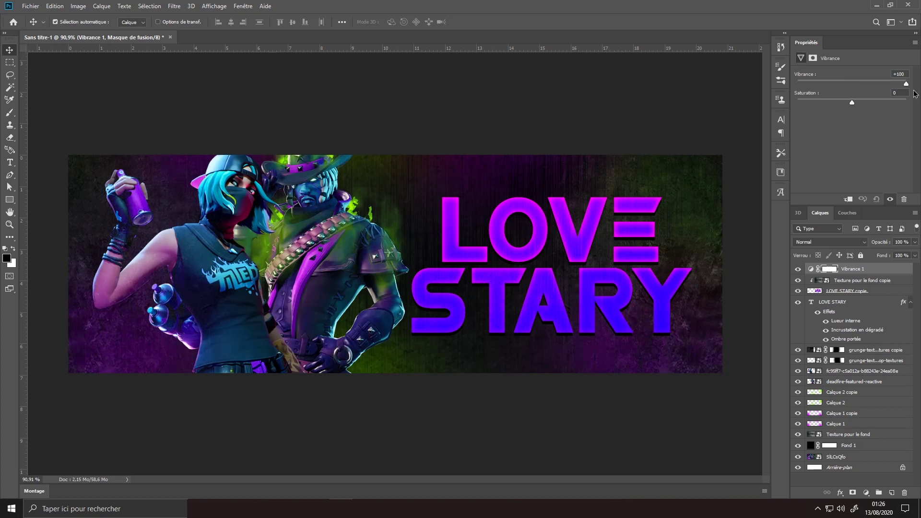
pyautogui.click(866, 493)
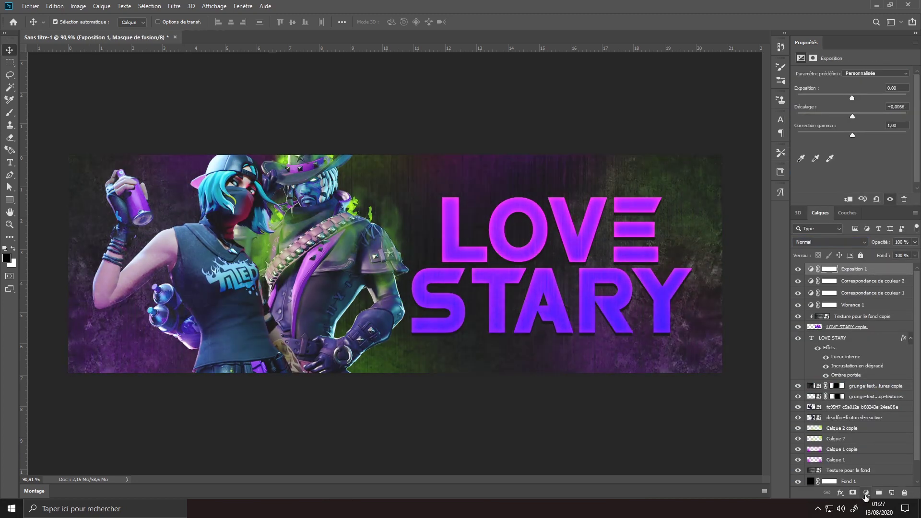
# Step: Add a Correction sélective adjustment layer and set the Magentas to cyan +38 % and magenta -36 %
pyautogui.click(866, 493)
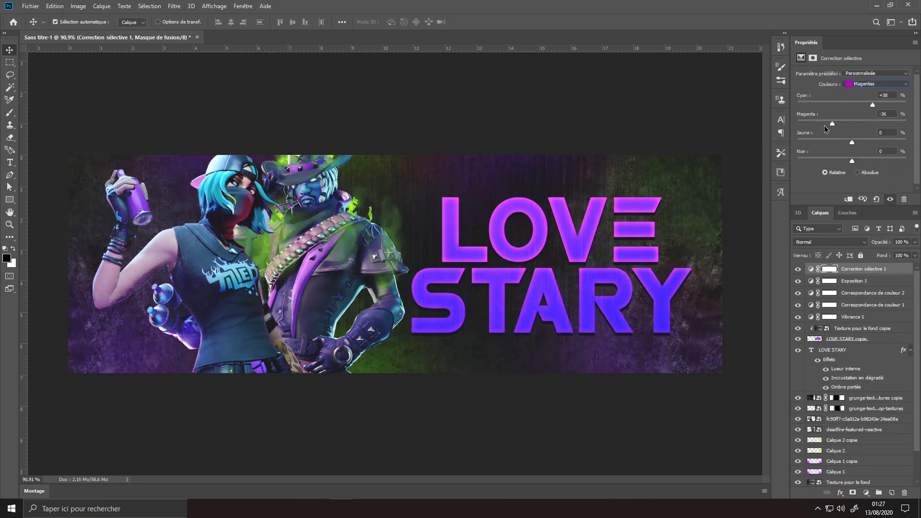
pyautogui.click(875, 84)
pyautogui.click(870, 107)
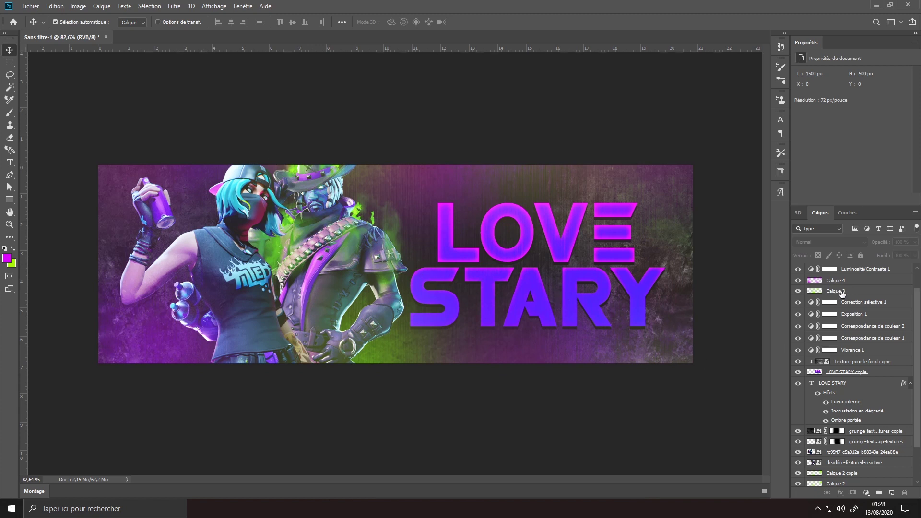
# Step: Group all layers from Fond 1 up to Luminosité/Contraste 1, leaving out the SILCsQfo reference and the Arrière-plan
pyautogui.scroll(-3, 854, 314)
pyautogui.click(851, 462)
pyautogui.scroll(3, 852, 463)
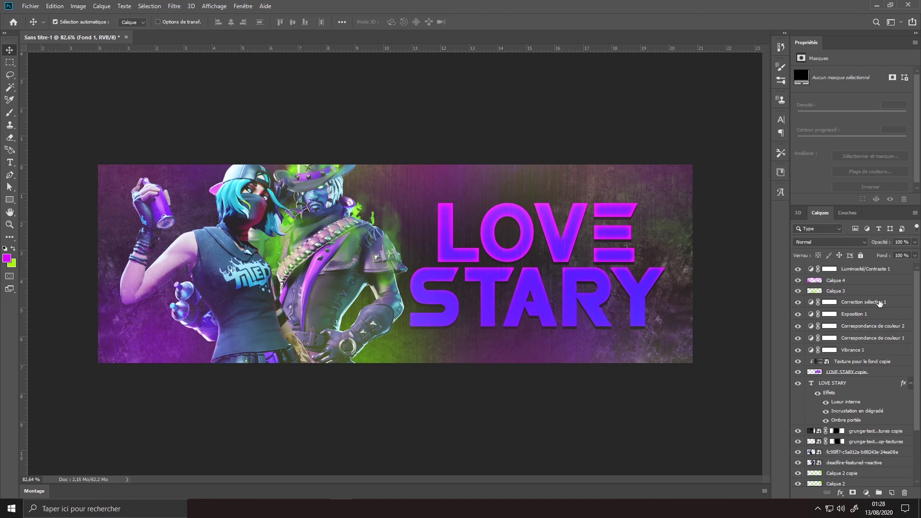
pyautogui.keyDown('shift'); pyautogui.click(862, 270); pyautogui.keyUp('shift')
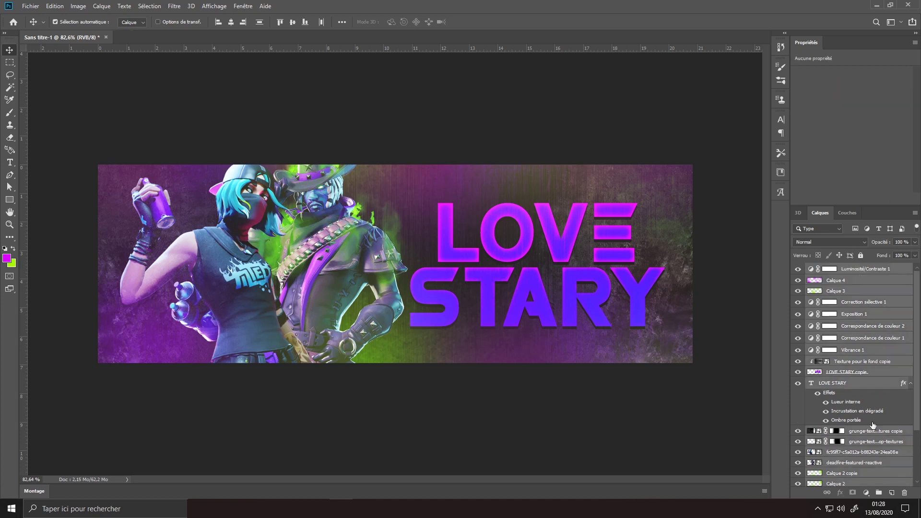
pyautogui.click(879, 493)
# Step: Compare the remade banner with the original reference by repeatedly hiding and showing Groupe 1
pyautogui.click(799, 269)
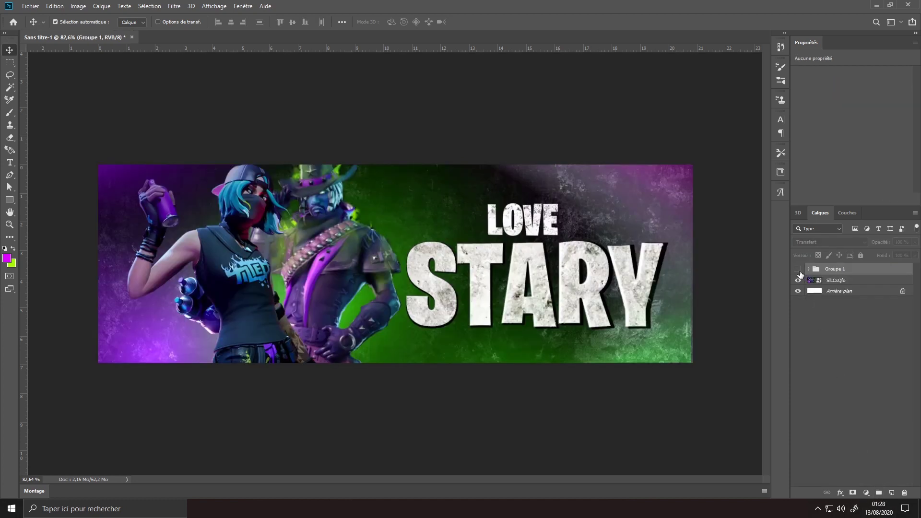
pyautogui.click(799, 270)
pyautogui.click(799, 270)
pyautogui.click(799, 270)
pyautogui.click(799, 270)
pyautogui.click(799, 270)
pyautogui.click(800, 270)
pyautogui.click(800, 271)
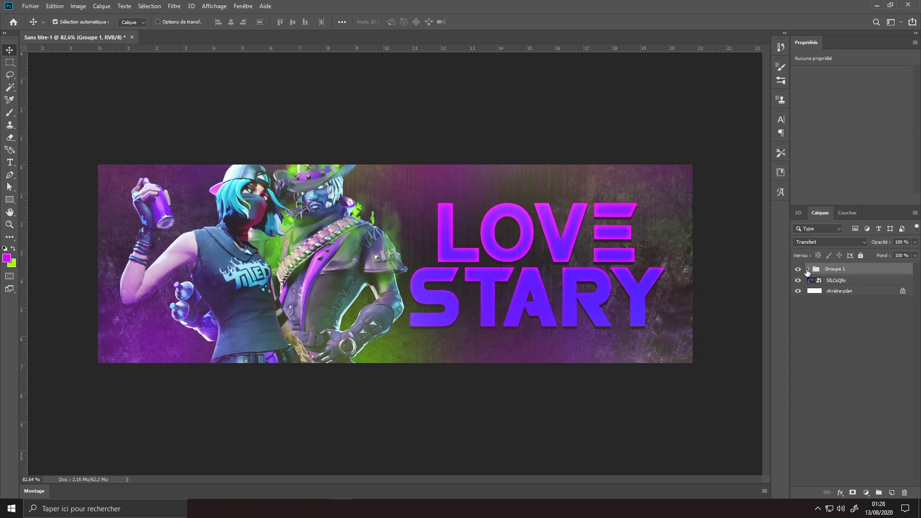
# Step: Expand Groupe 1 and delete the Texture pour le fond layer above Fond 1
pyautogui.click(810, 269)
pyautogui.scroll(-5, 859, 395)
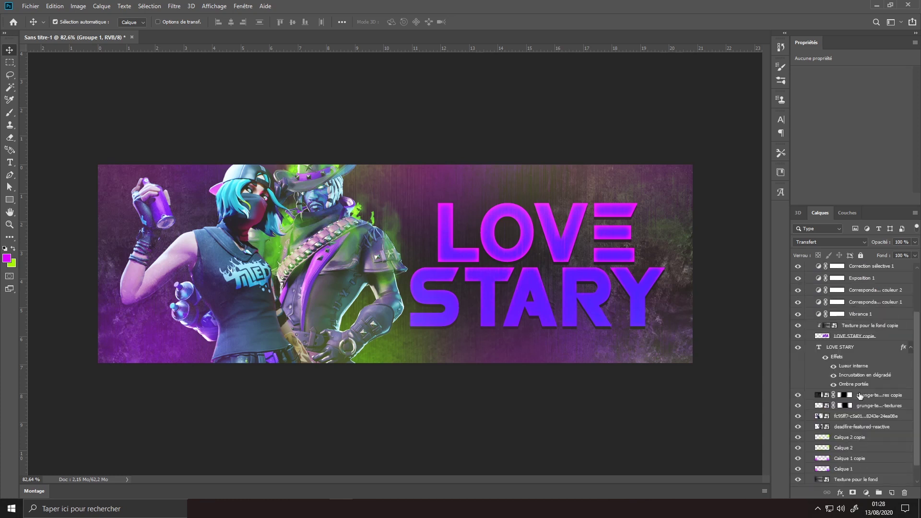
pyautogui.click(864, 448)
pyautogui.press('Delete')
# Step: Import a texture from the LEXUS TEXTURES folder directly above Fond 1, enlarge it over the banner and reduce its opacity
pyautogui.click(30, 7)
pyautogui.click(66, 211)
pyautogui.click(172, 25)
pyautogui.doubleClick(237, 151)
pyautogui.click(173, 24)
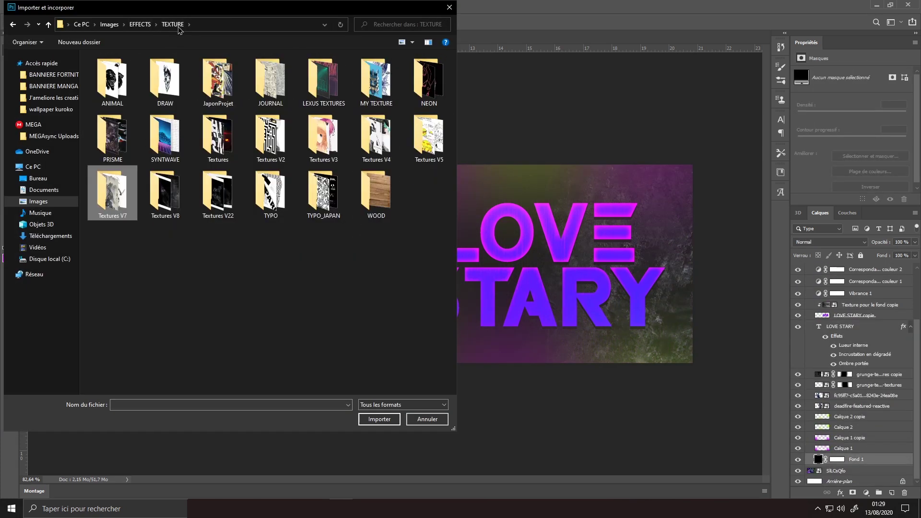
pyautogui.doubleClick(323, 76)
pyautogui.scroll(-10, 323, 215)
pyautogui.click(421, 283)
pyautogui.click(388, 422)
pyautogui.moveTo(642, 440); pyautogui.dragTo(708, 473)
pyautogui.press('Return')
pyautogui.click(915, 242)
pyautogui.moveTo(914, 253); pyautogui.dragTo(874, 254)
# Step: Import the texture 0cb556d5eb34802931e97b5072a6dd72.jpg above the collapsed Groupe 1 and enlarge and position it to cover the whole banner
pyautogui.scroll(5, 857, 367)
pyautogui.click(810, 270)
pyautogui.click(31, 6)
pyautogui.click(66, 188)
pyautogui.click(387, 422)
pyautogui.moveTo(395, 197); pyautogui.dragTo(396, 34)
pyautogui.moveTo(633, 336); pyautogui.dragTo(864, 269)
pyautogui.moveTo(528, 269); pyautogui.dragTo(433, 256)
pyautogui.press('Return')
# Step: Set the top texture layer's blend mode to Densité linéaire + and its opacity to 28 %
pyautogui.click(832, 242)
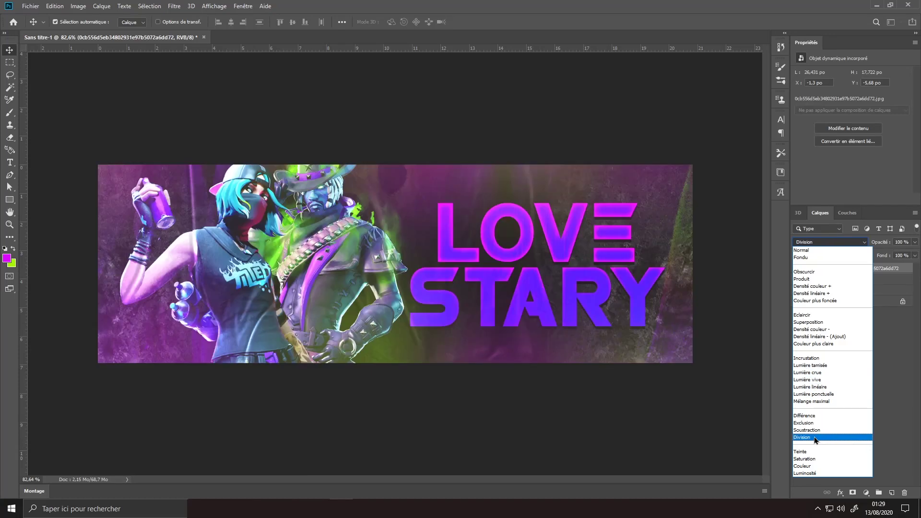
pyautogui.click(837, 293)
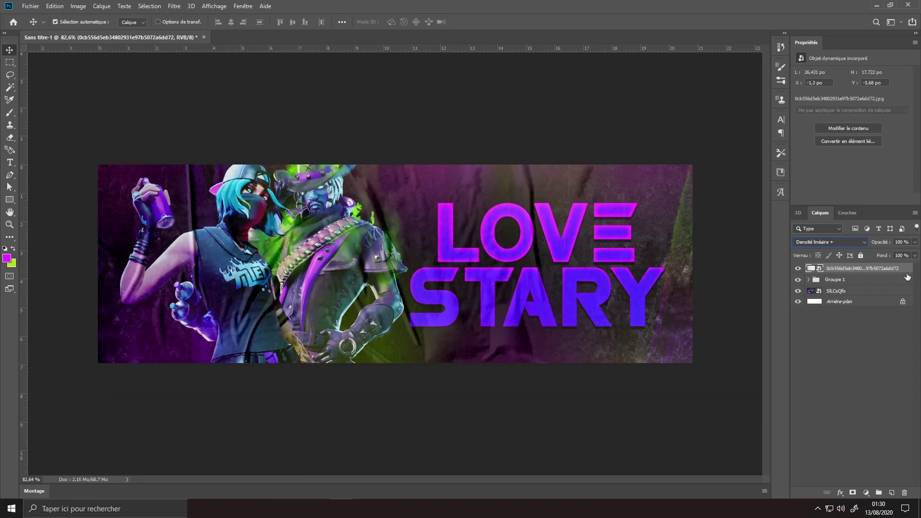
pyautogui.click(916, 242)
pyautogui.moveTo(915, 253); pyautogui.dragTo(882, 257)
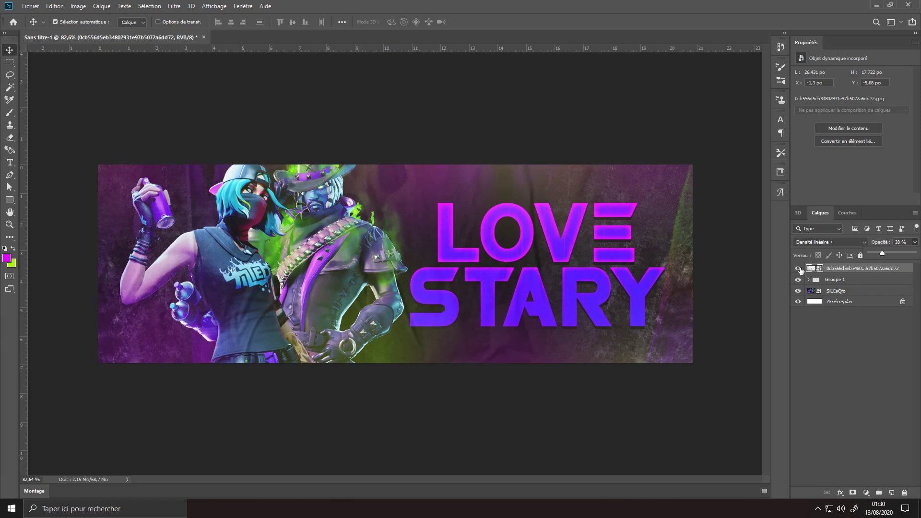
# Step: Compare the banner with and without the top texture and against the original reference by switching the layer and group visibility
pyautogui.click(798, 269)
pyautogui.click(796, 269)
pyautogui.click(796, 270)
pyautogui.click(169, 99)
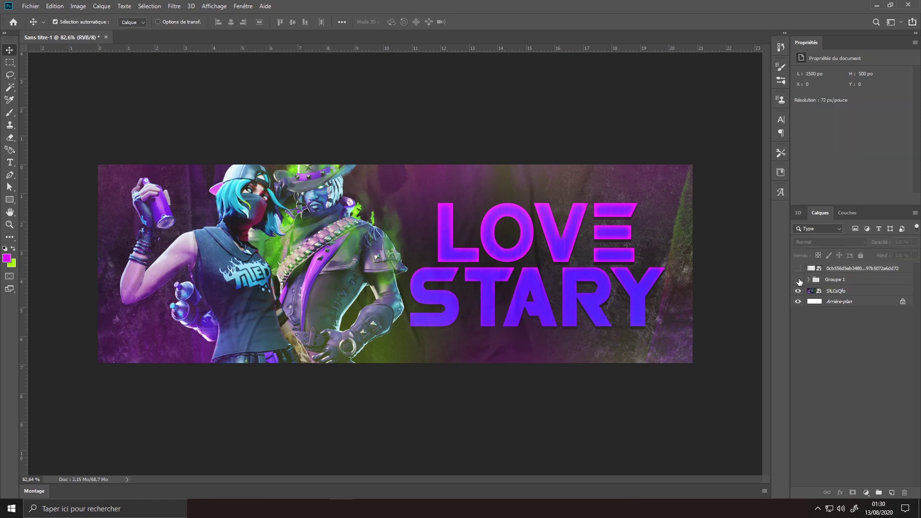
pyautogui.click(799, 270)
pyautogui.click(798, 268)
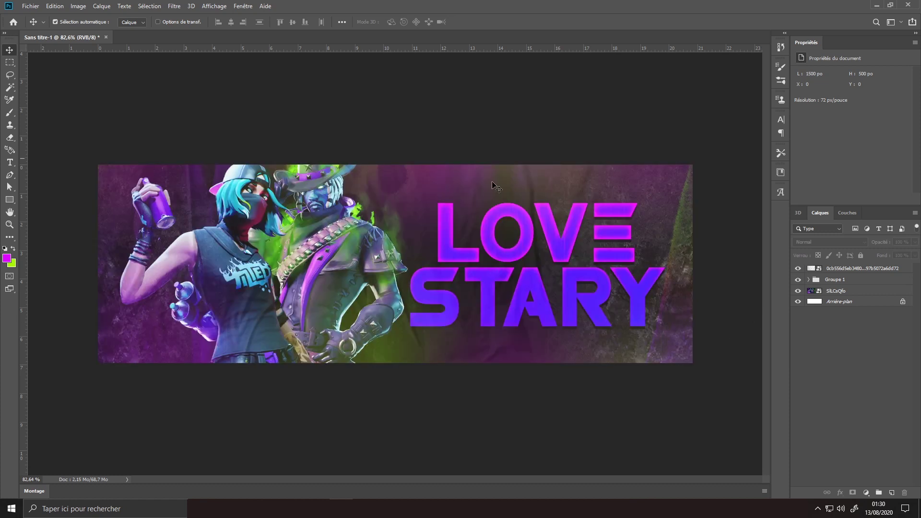